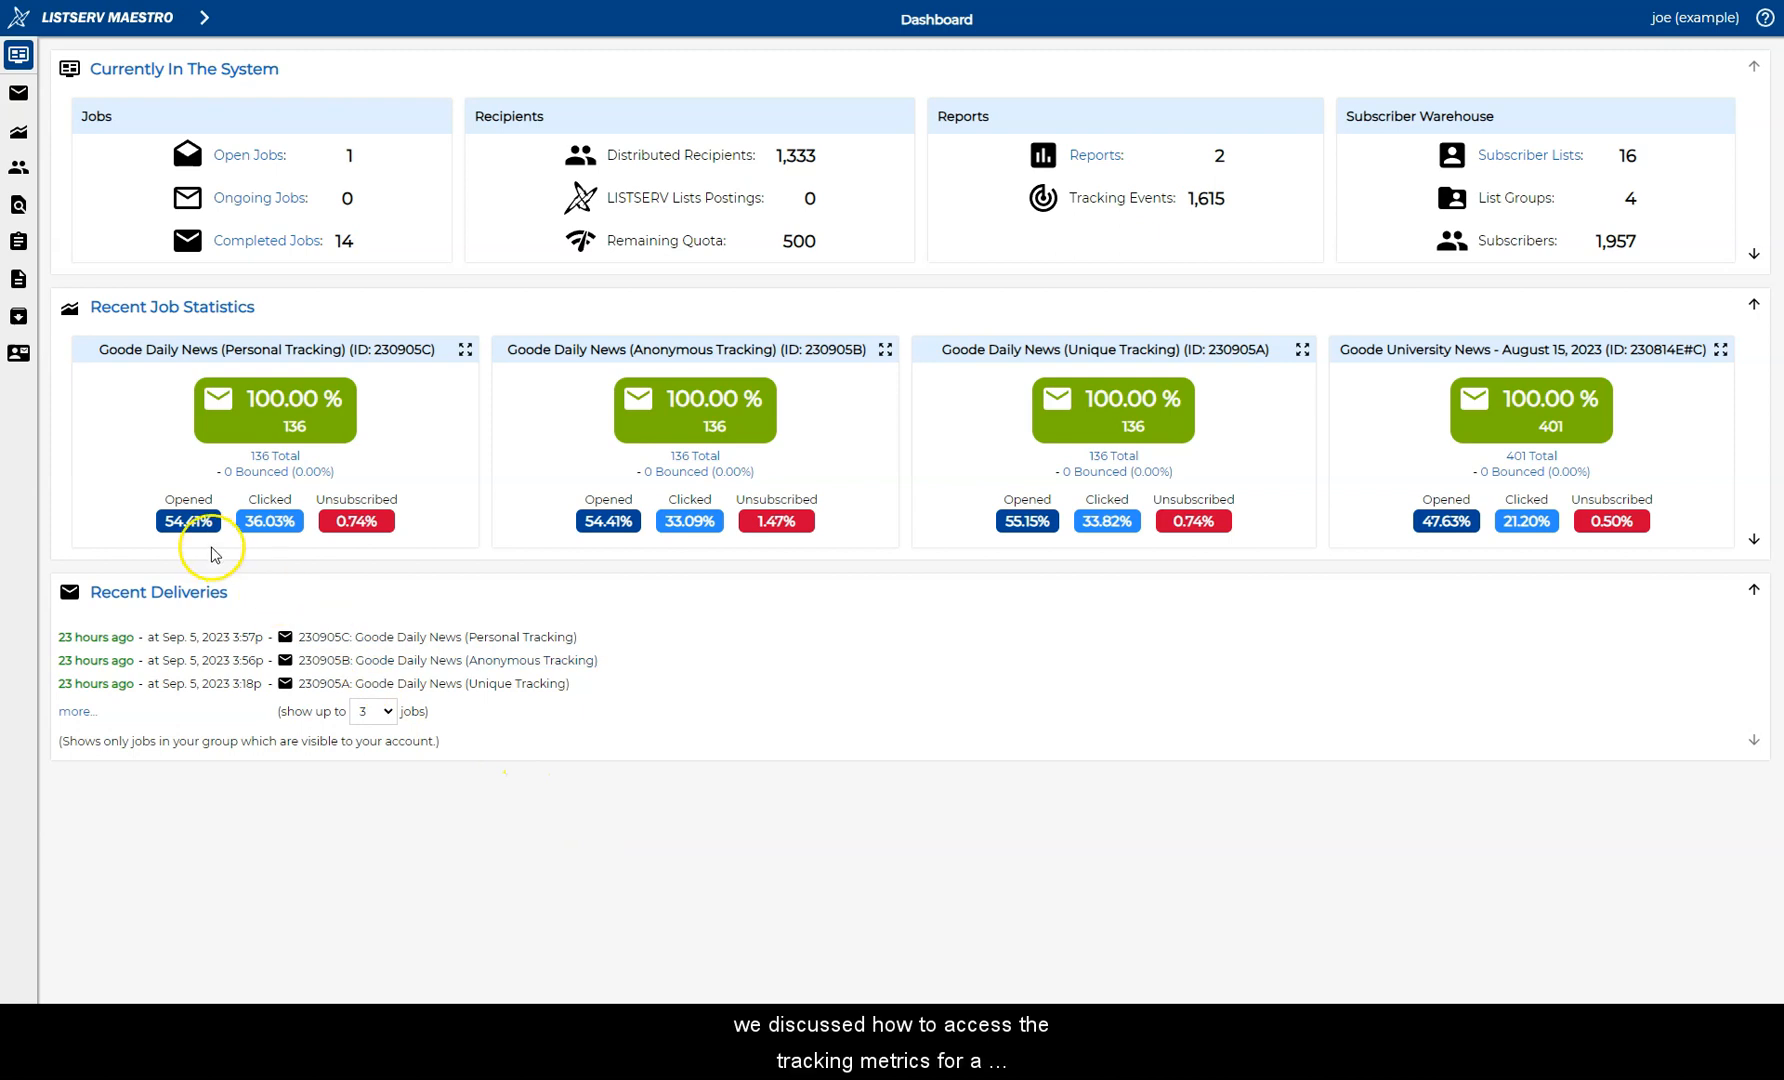
Review the full job statistics of Goode Daily News (Personal Tracking) and return to the dashboard
left_click(465, 349)
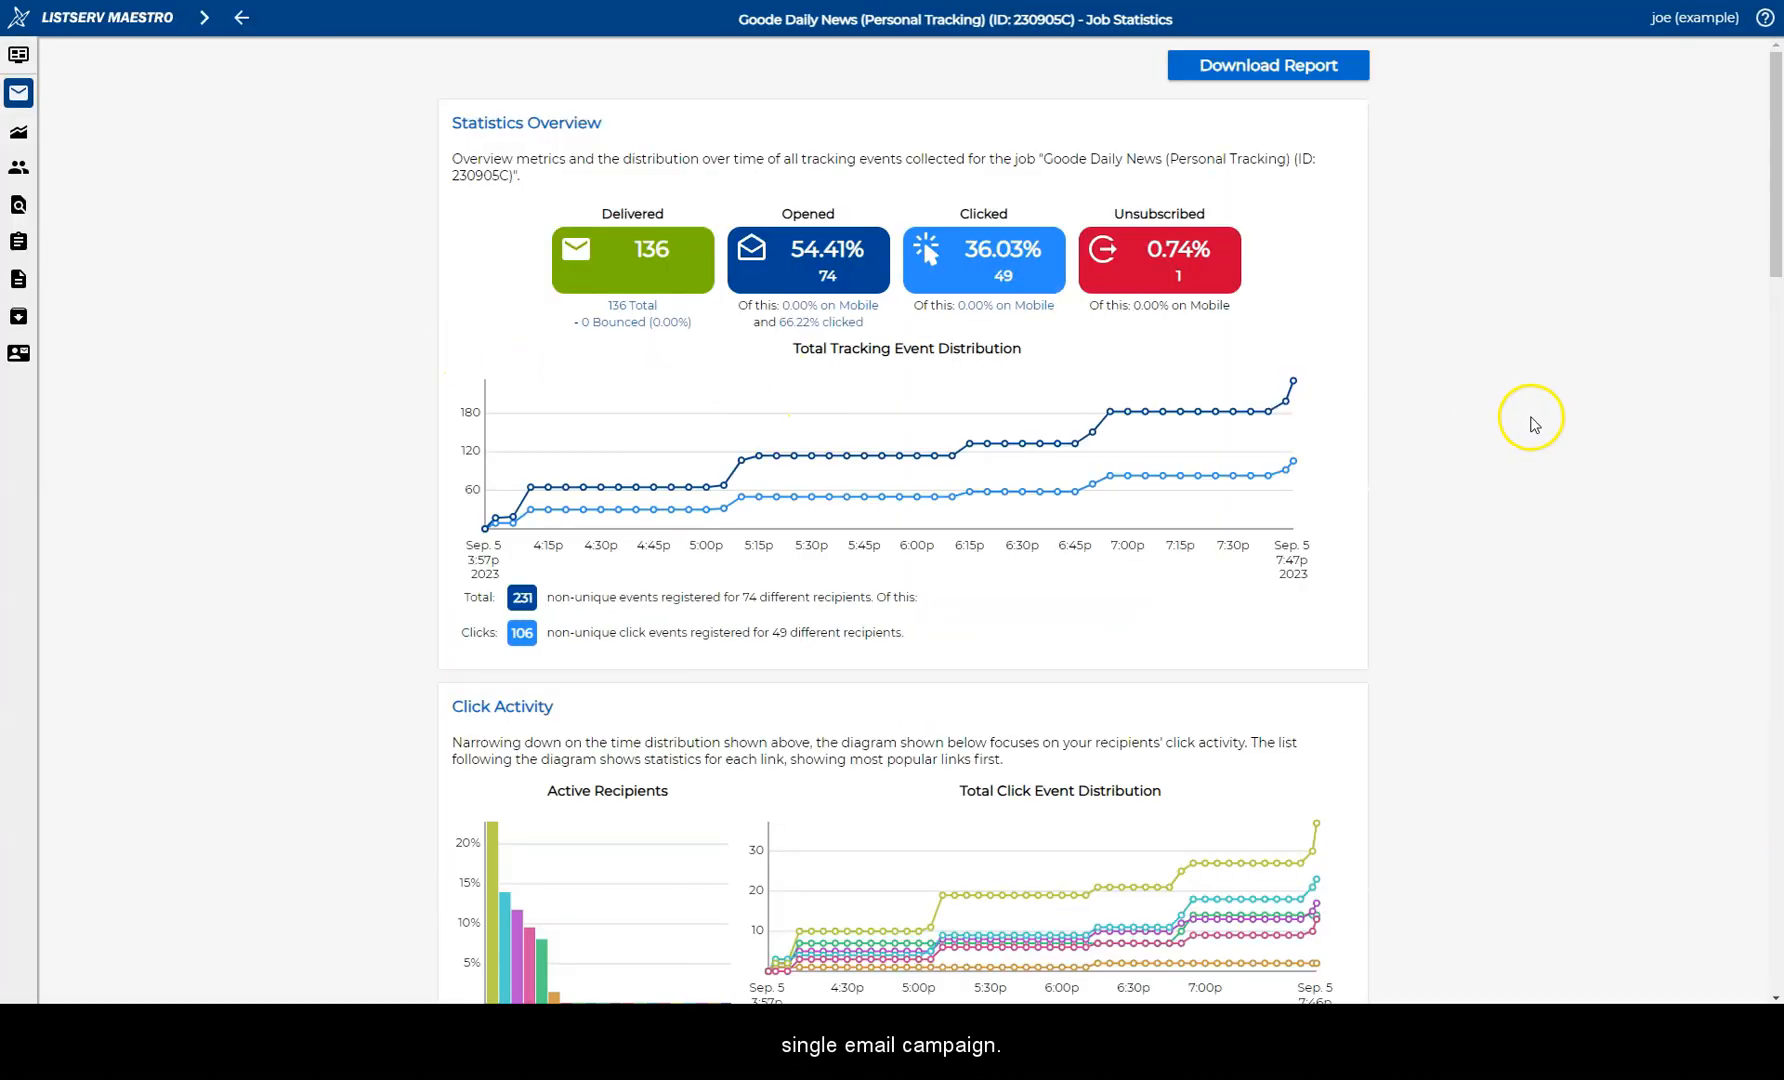
scroll(1457, 418, "down", 5)
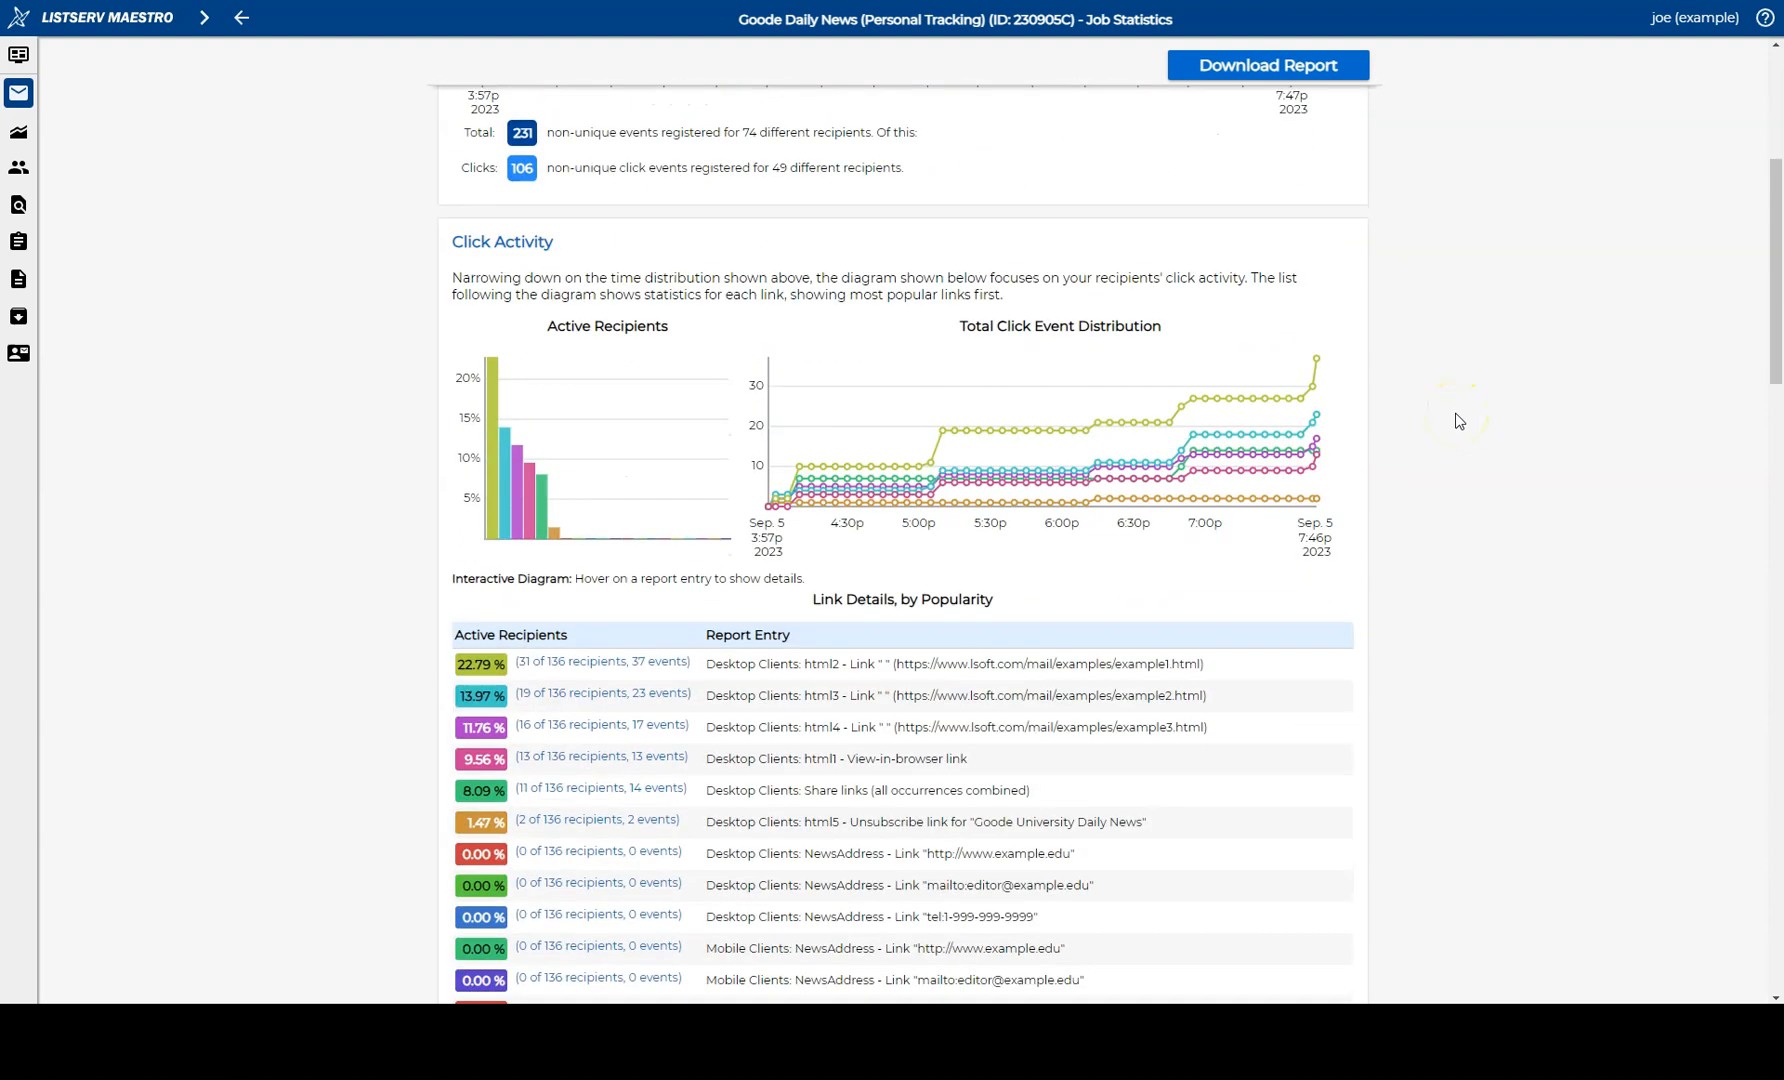
scroll(1457, 420, "up", 5)
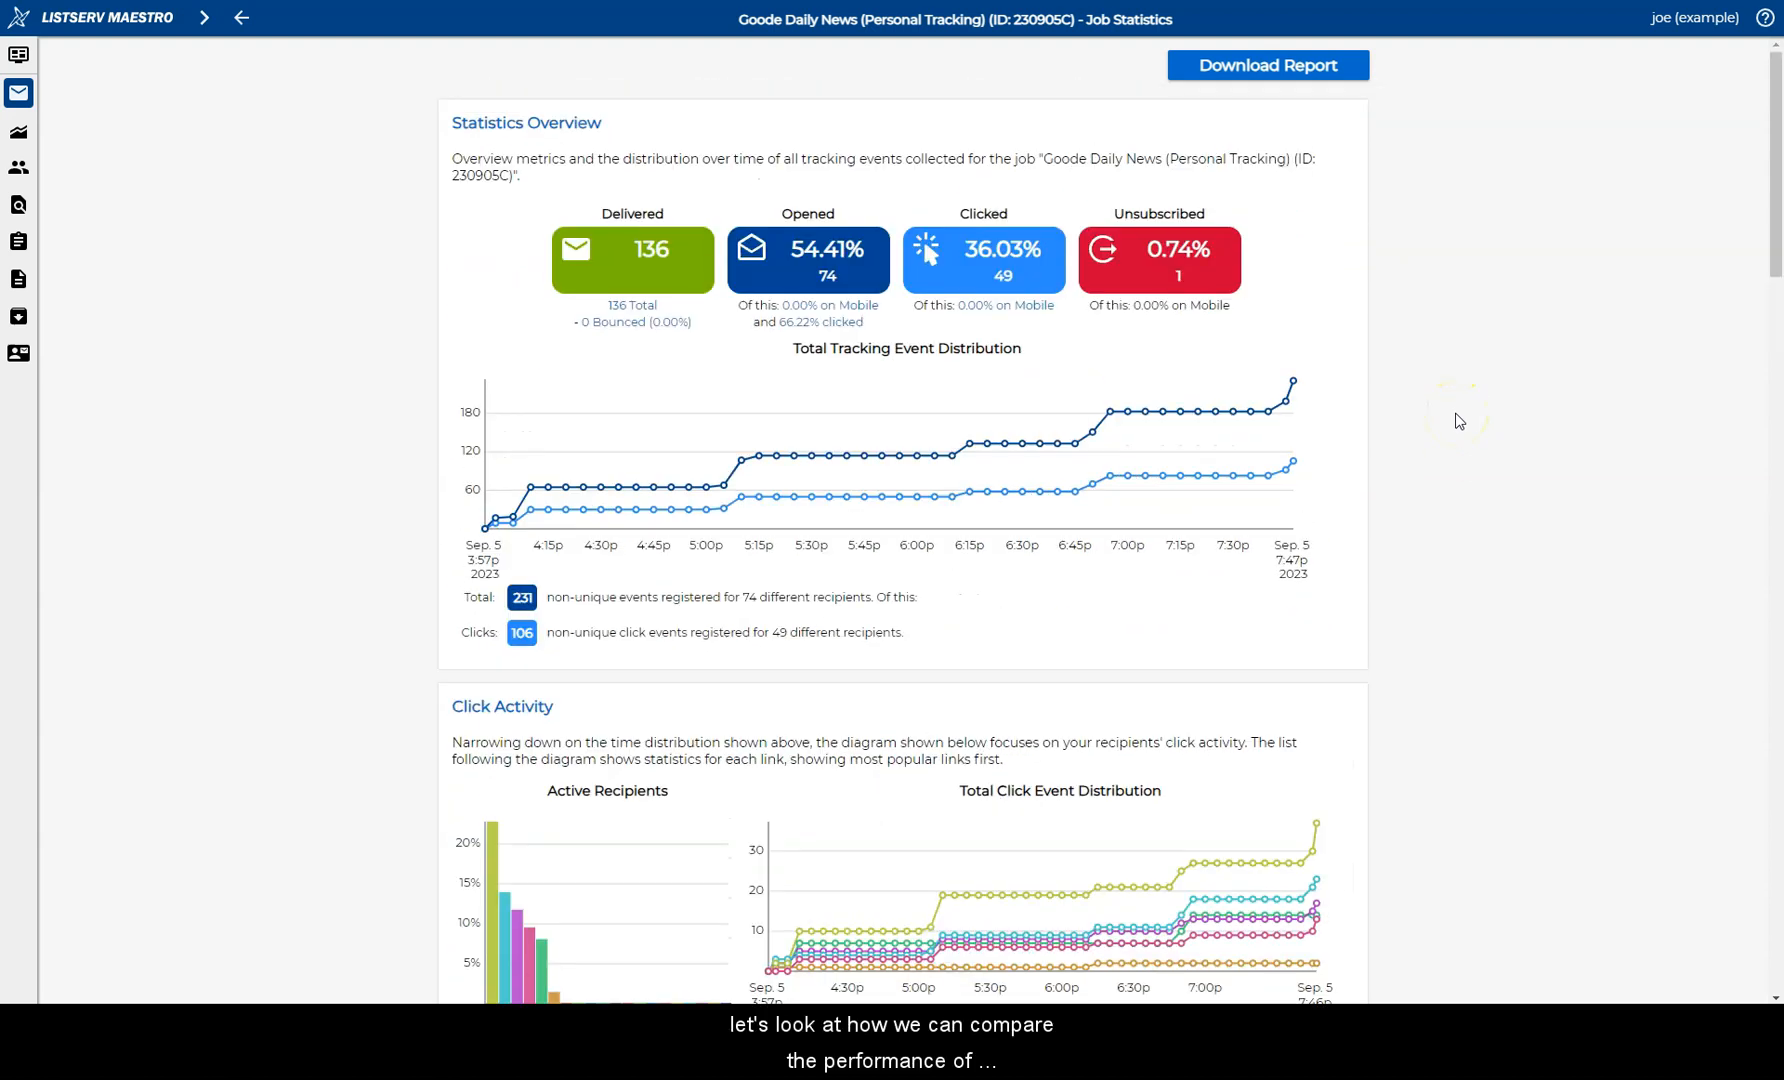
left_click(242, 18)
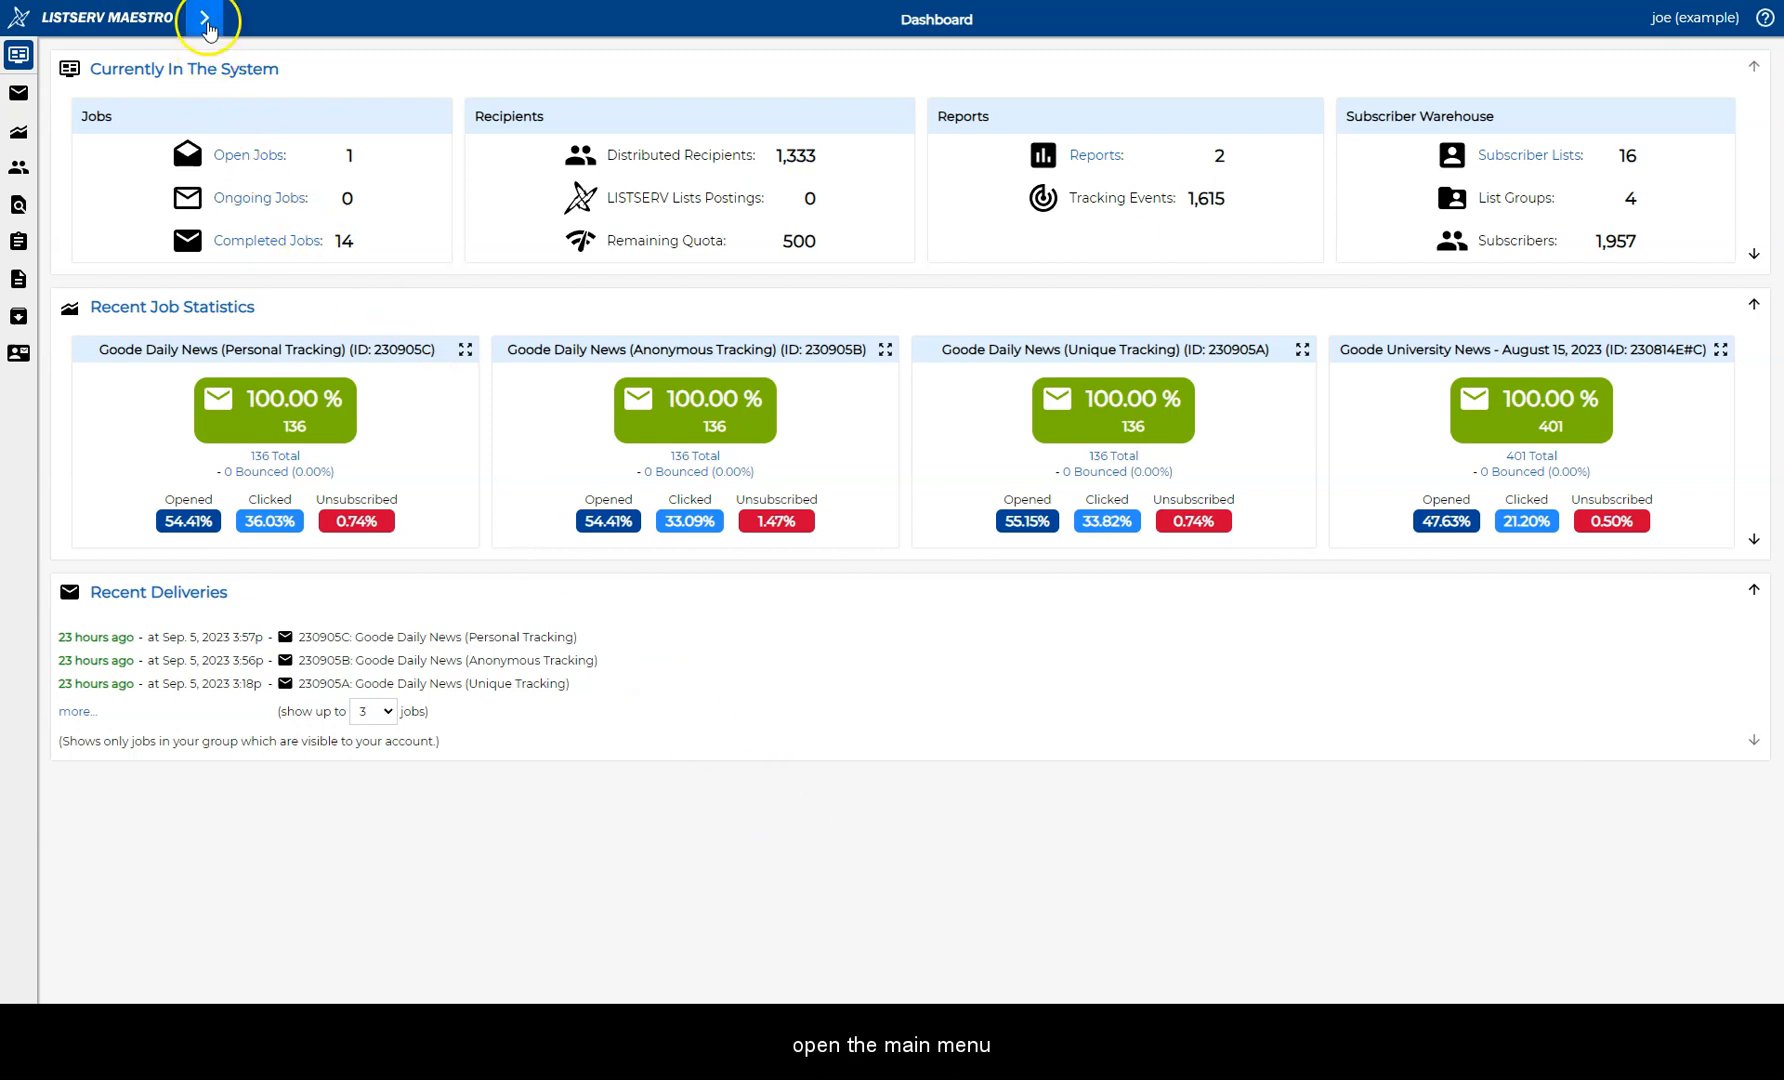
Go to the mail jobs list and open the completed job Goode Daily News (Personal Tracking)
left_click(205, 18)
left_click(115, 88)
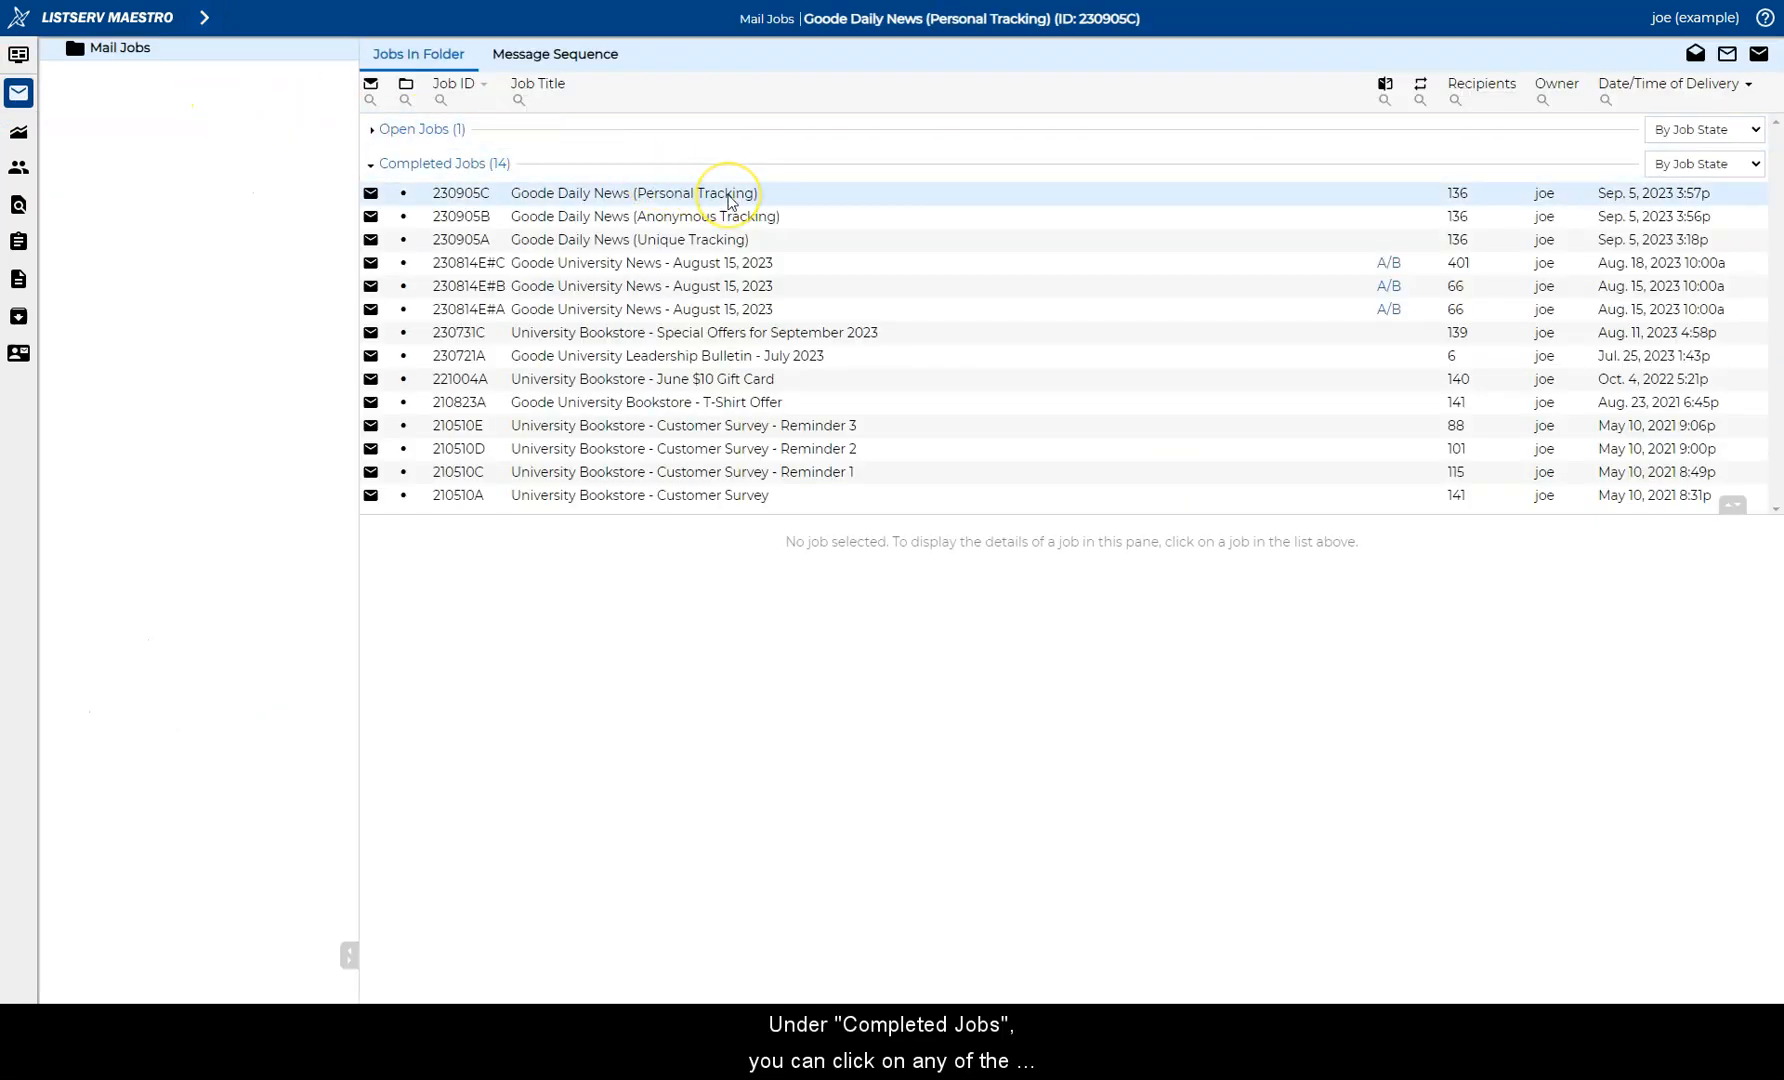
left_click(729, 200)
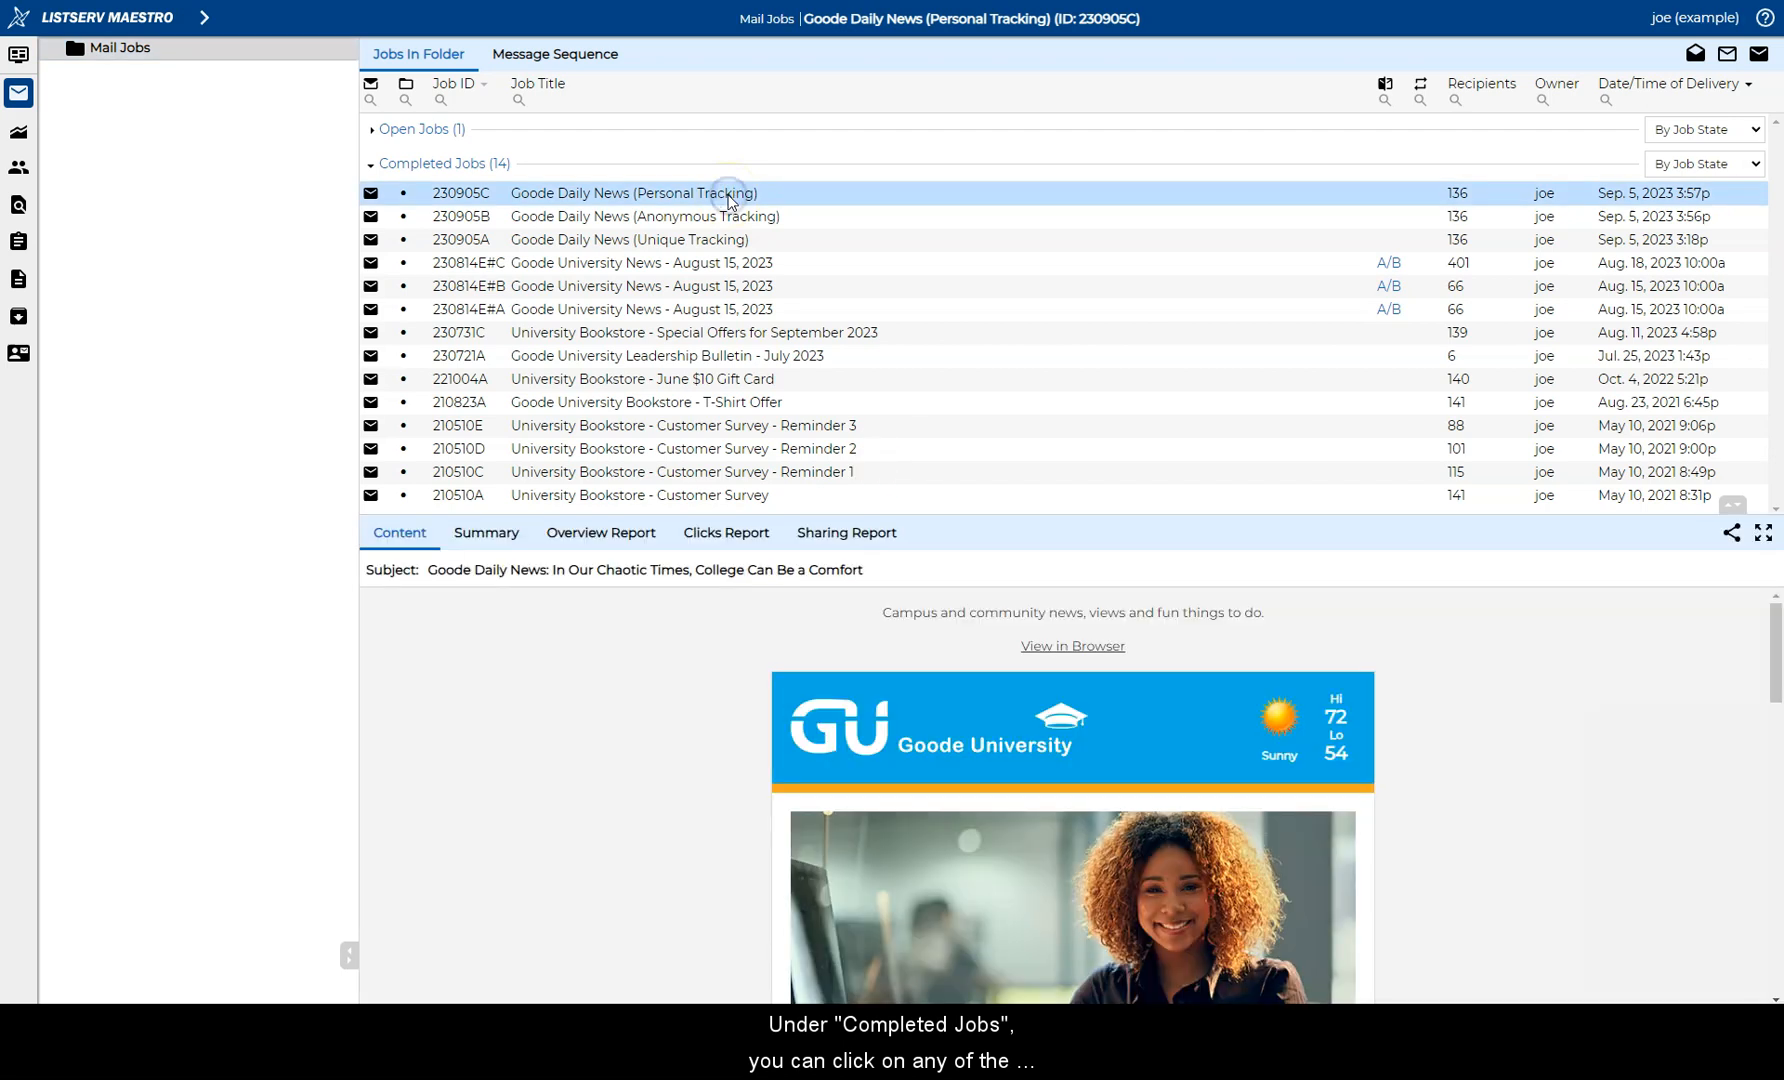
Look through the job's overview, clicks and sharing reports and return to its message content
left_click(598, 540)
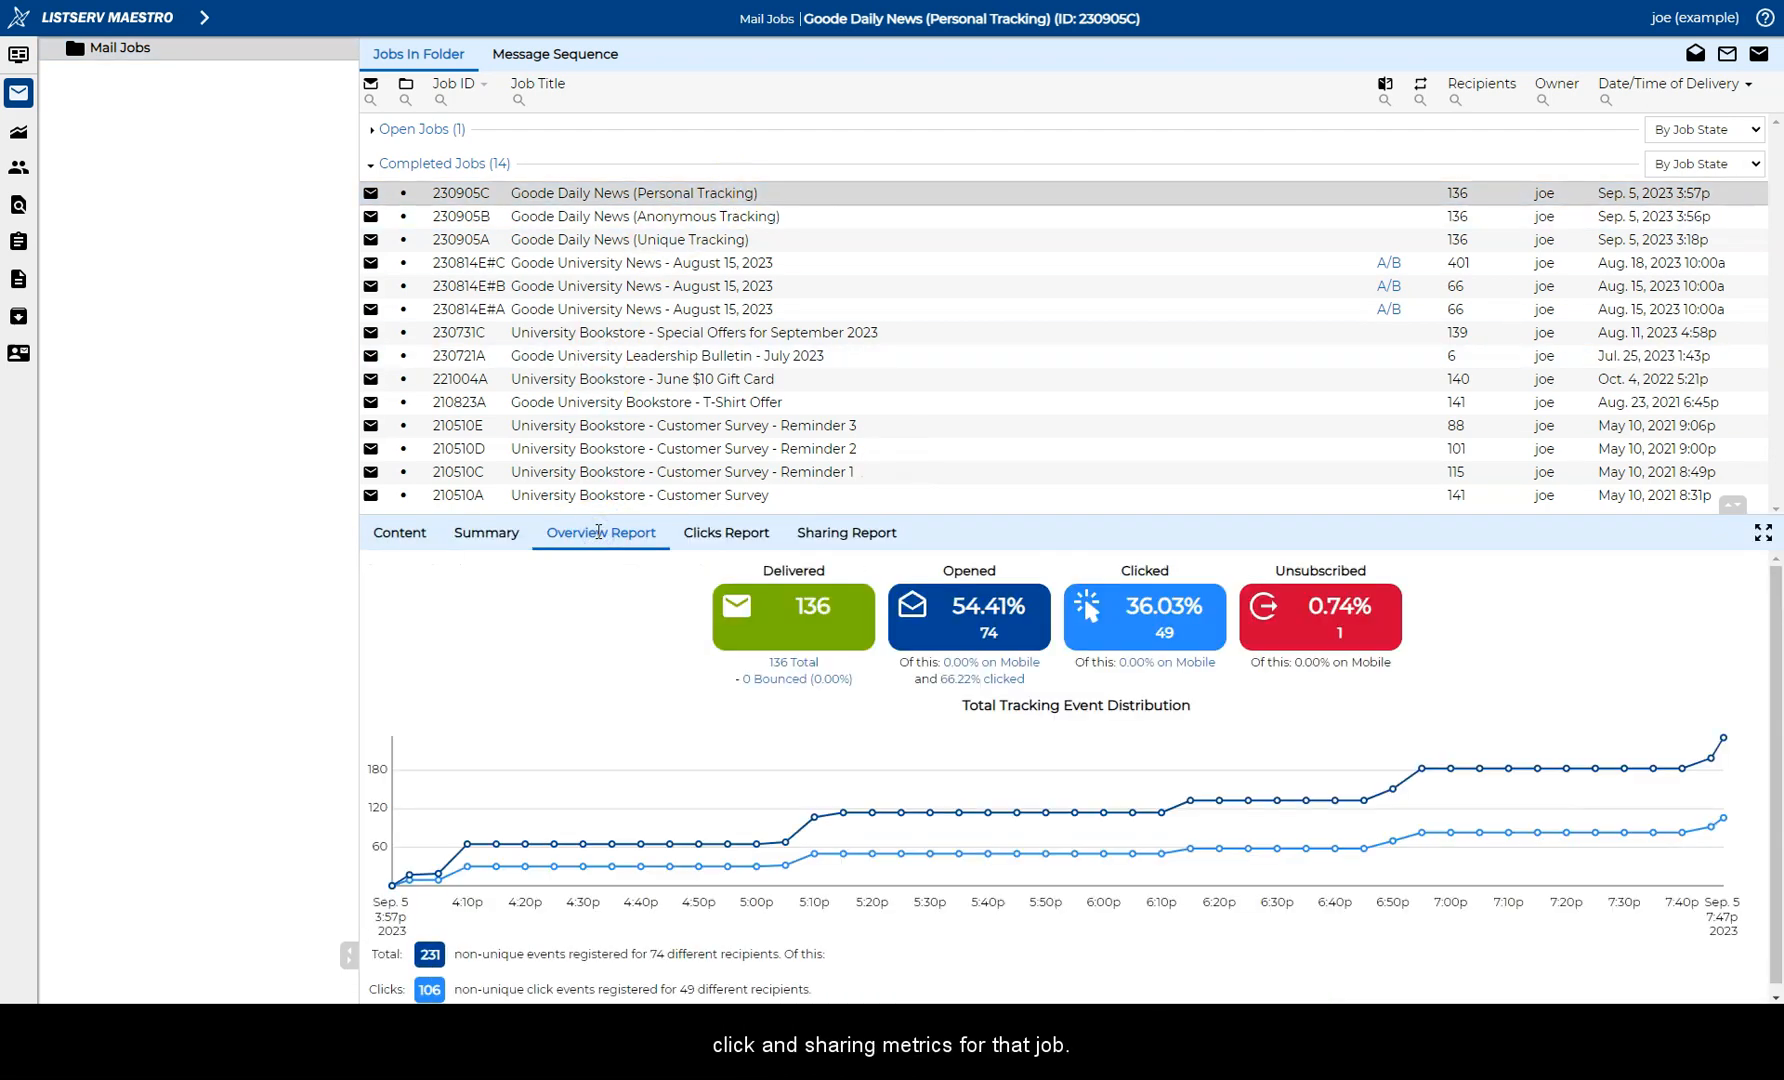
left_click(742, 540)
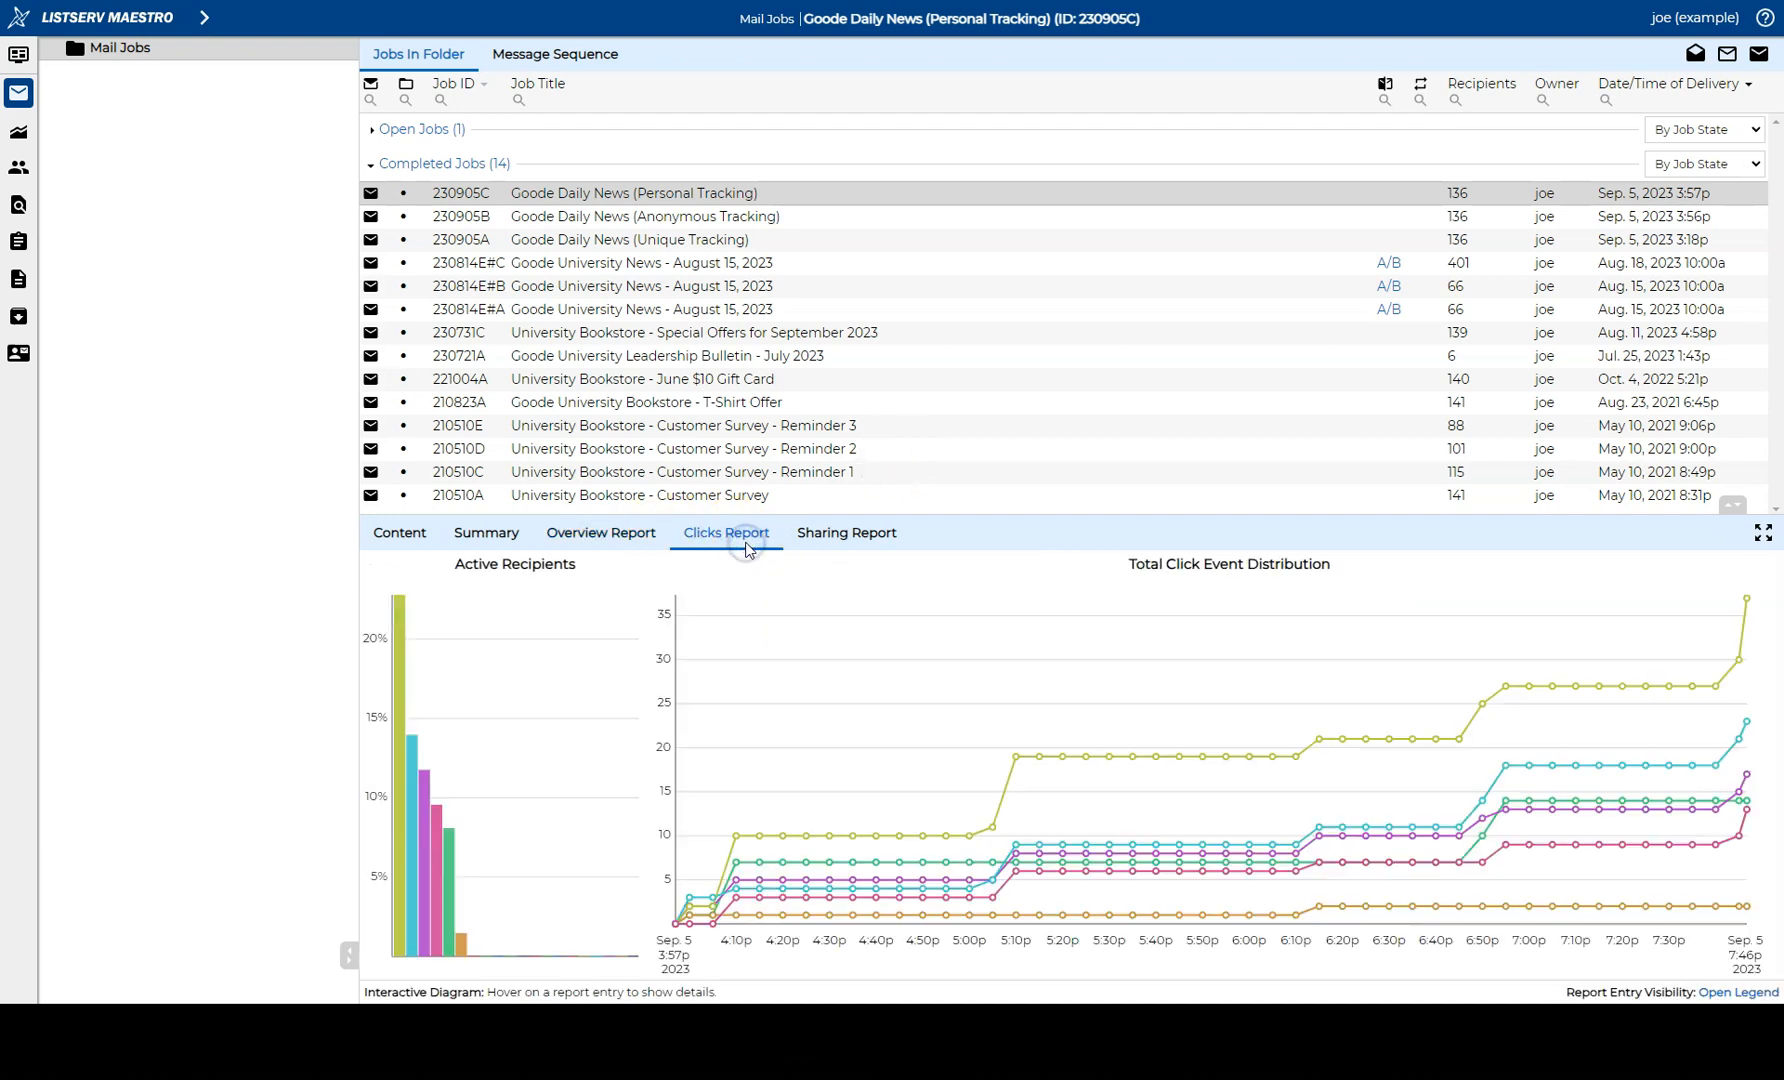
left_click(810, 534)
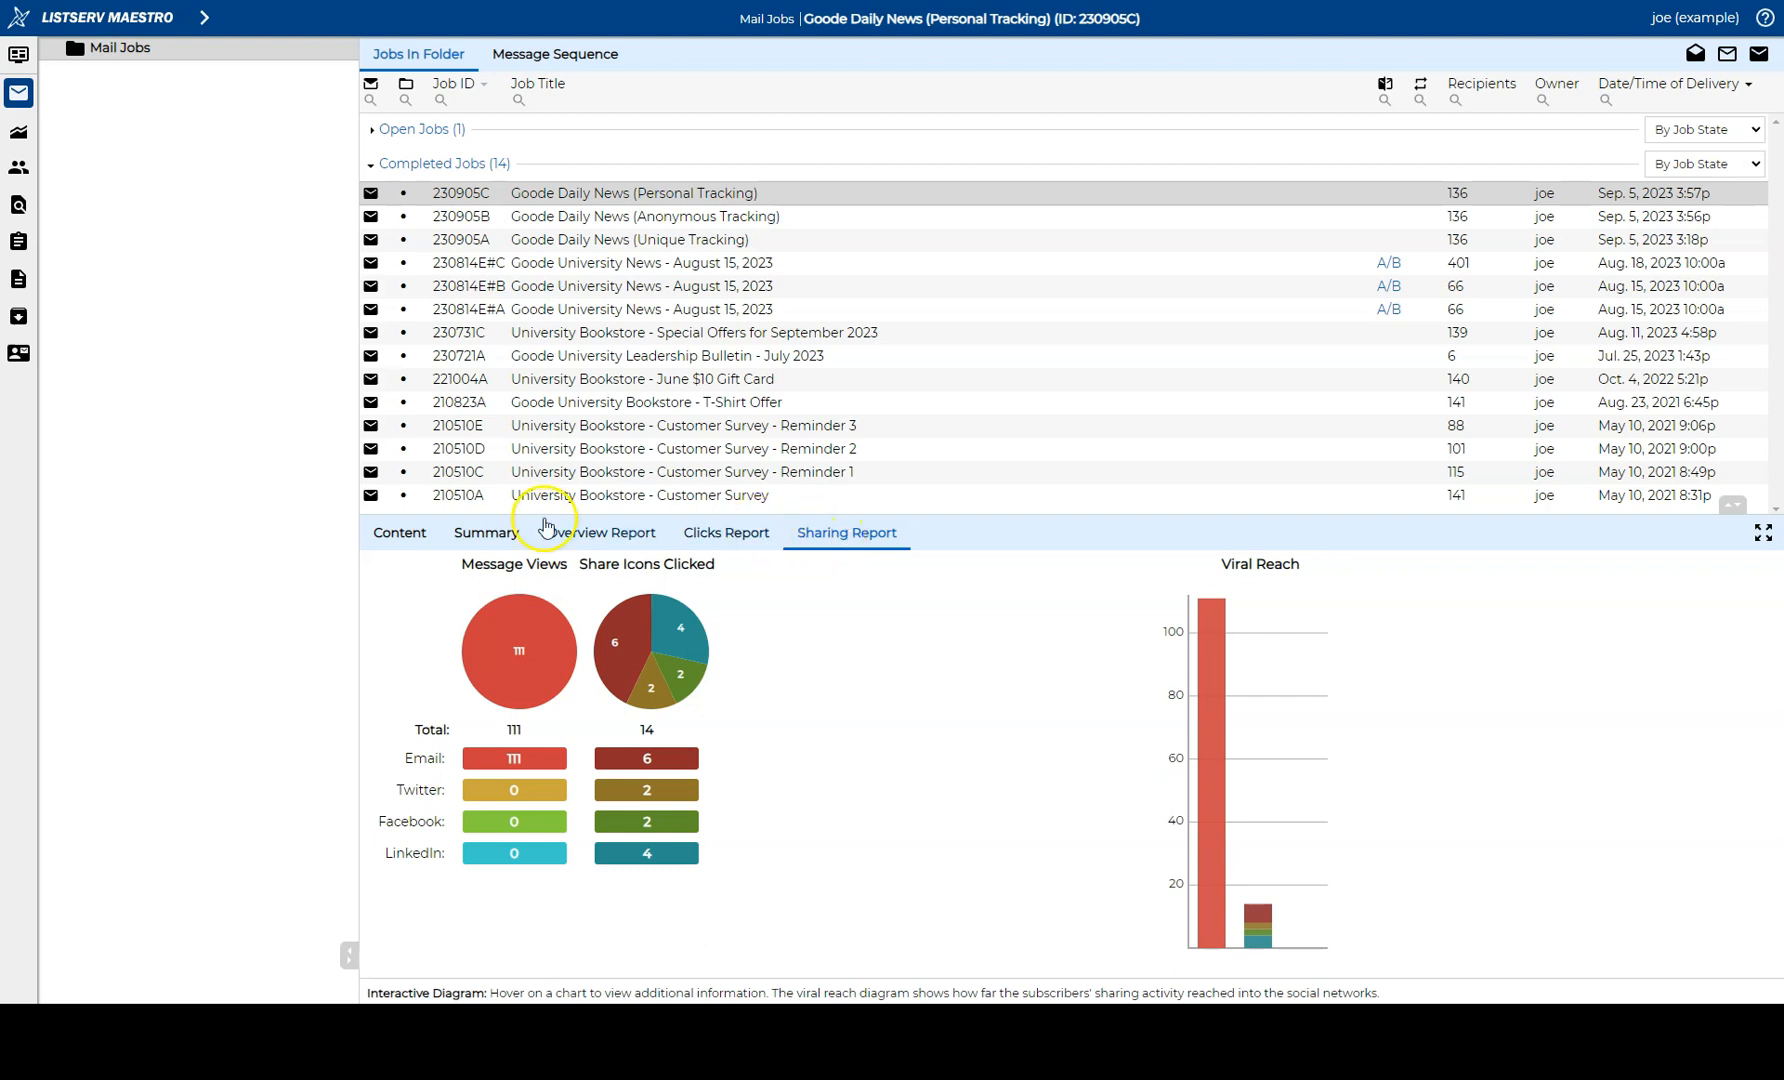
left_click(402, 533)
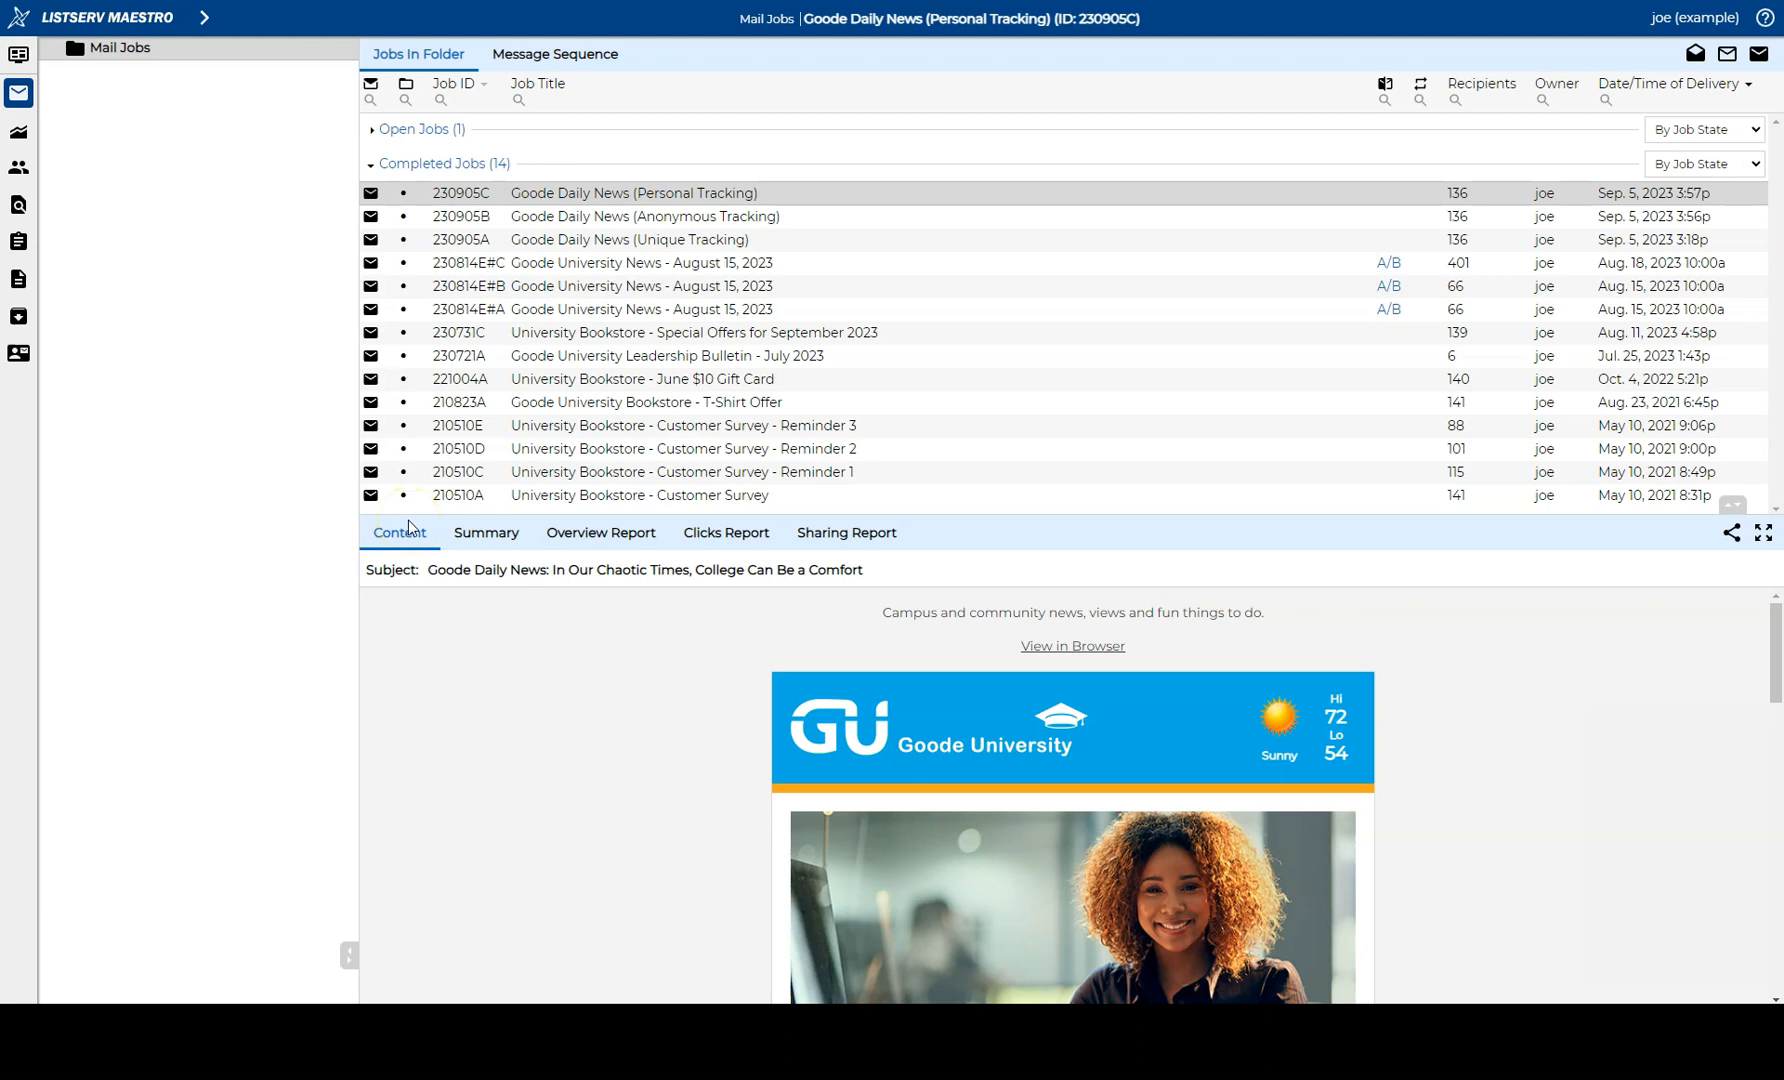
Select the University Bookstore - Customer Survey job together with Reminders 1, 2 and 3 to chart their open and click rates
left_click(585, 500)
left_click(589, 474, "ctrl")
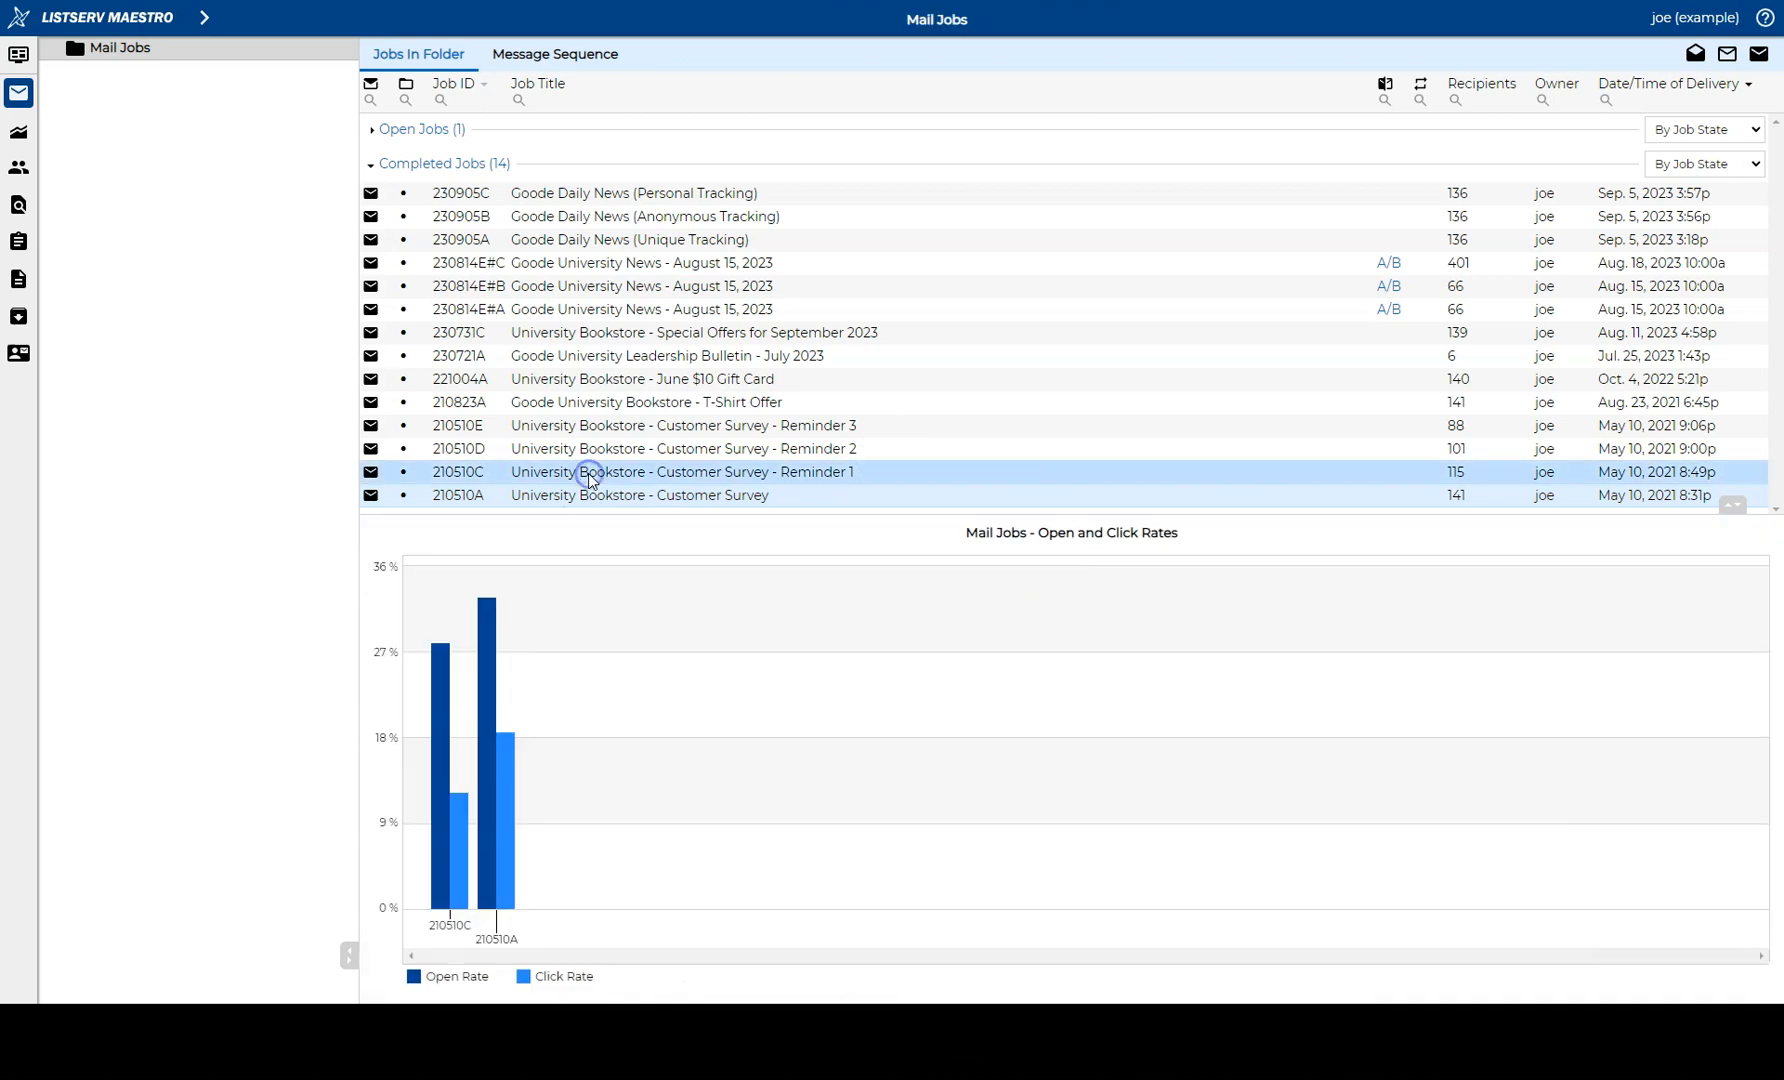
left_click(586, 447, "ctrl")
left_click(590, 436, "ctrl")
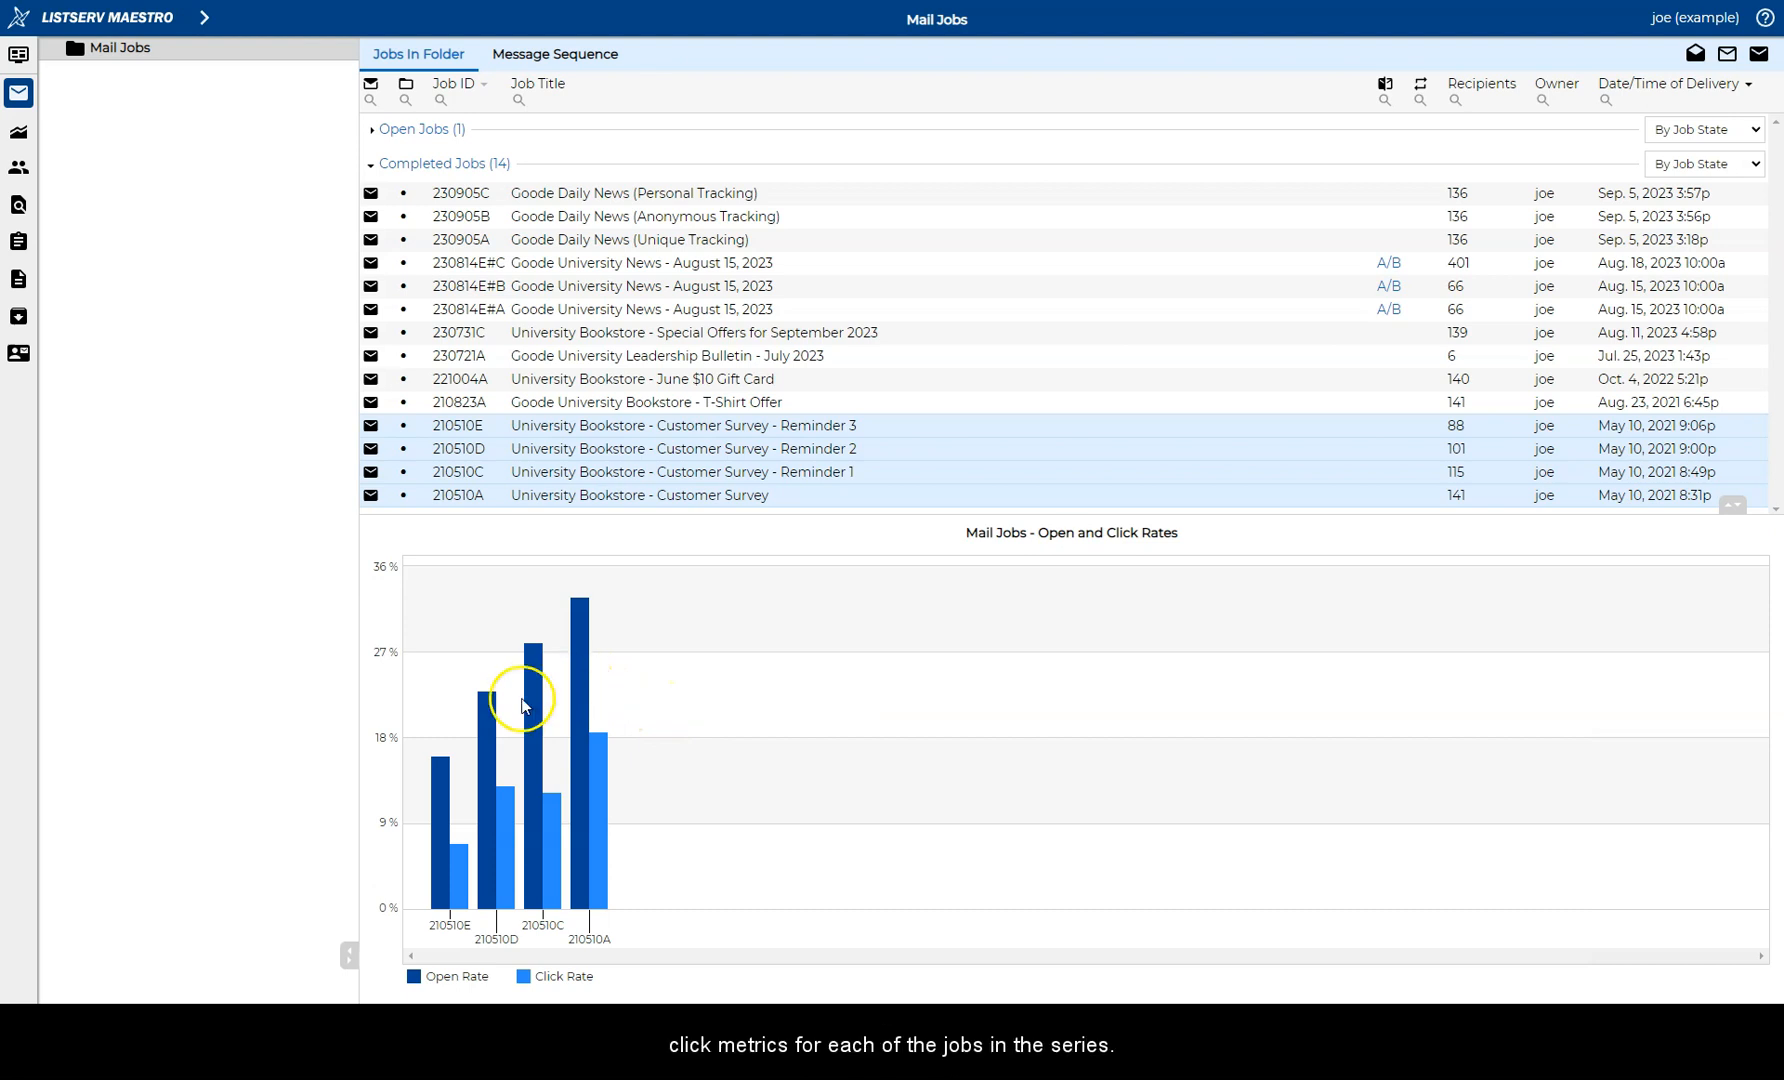
Examine the delivery, open and click details of each survey job in the rates chart, and close the details
mouse_move(489, 735)
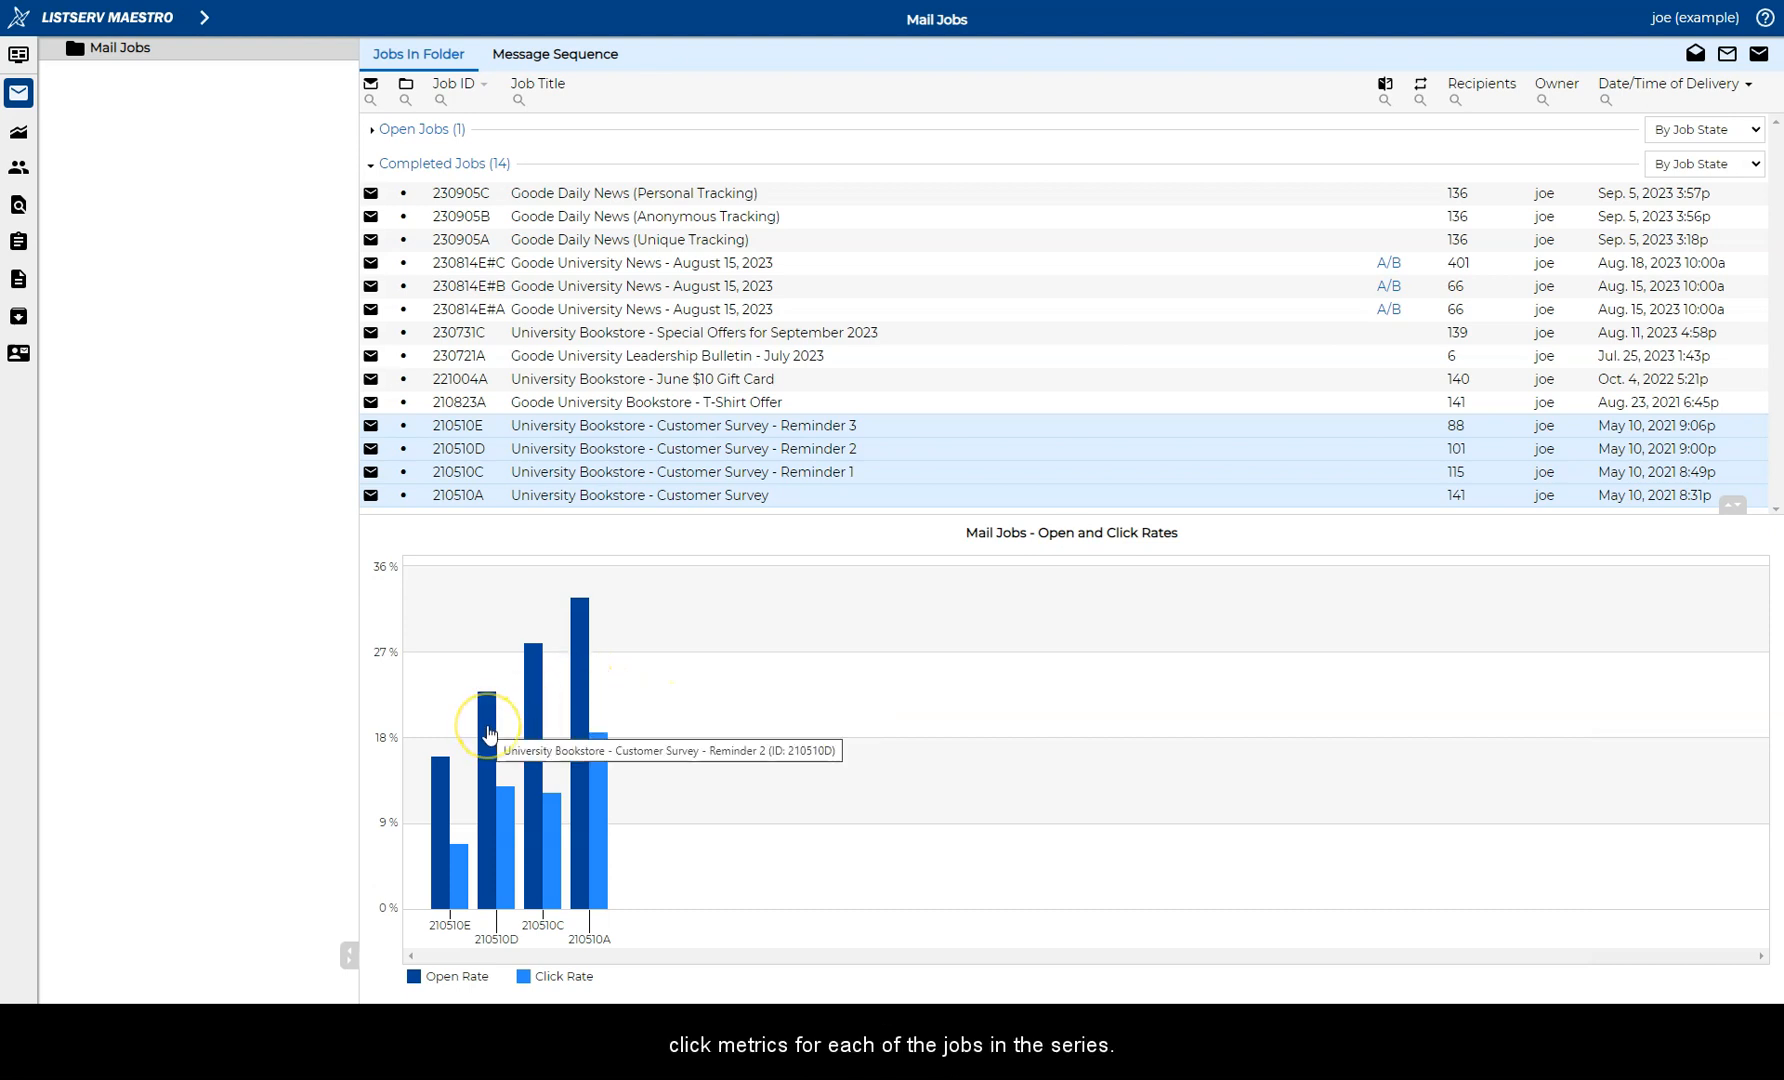
mouse_move(441, 784)
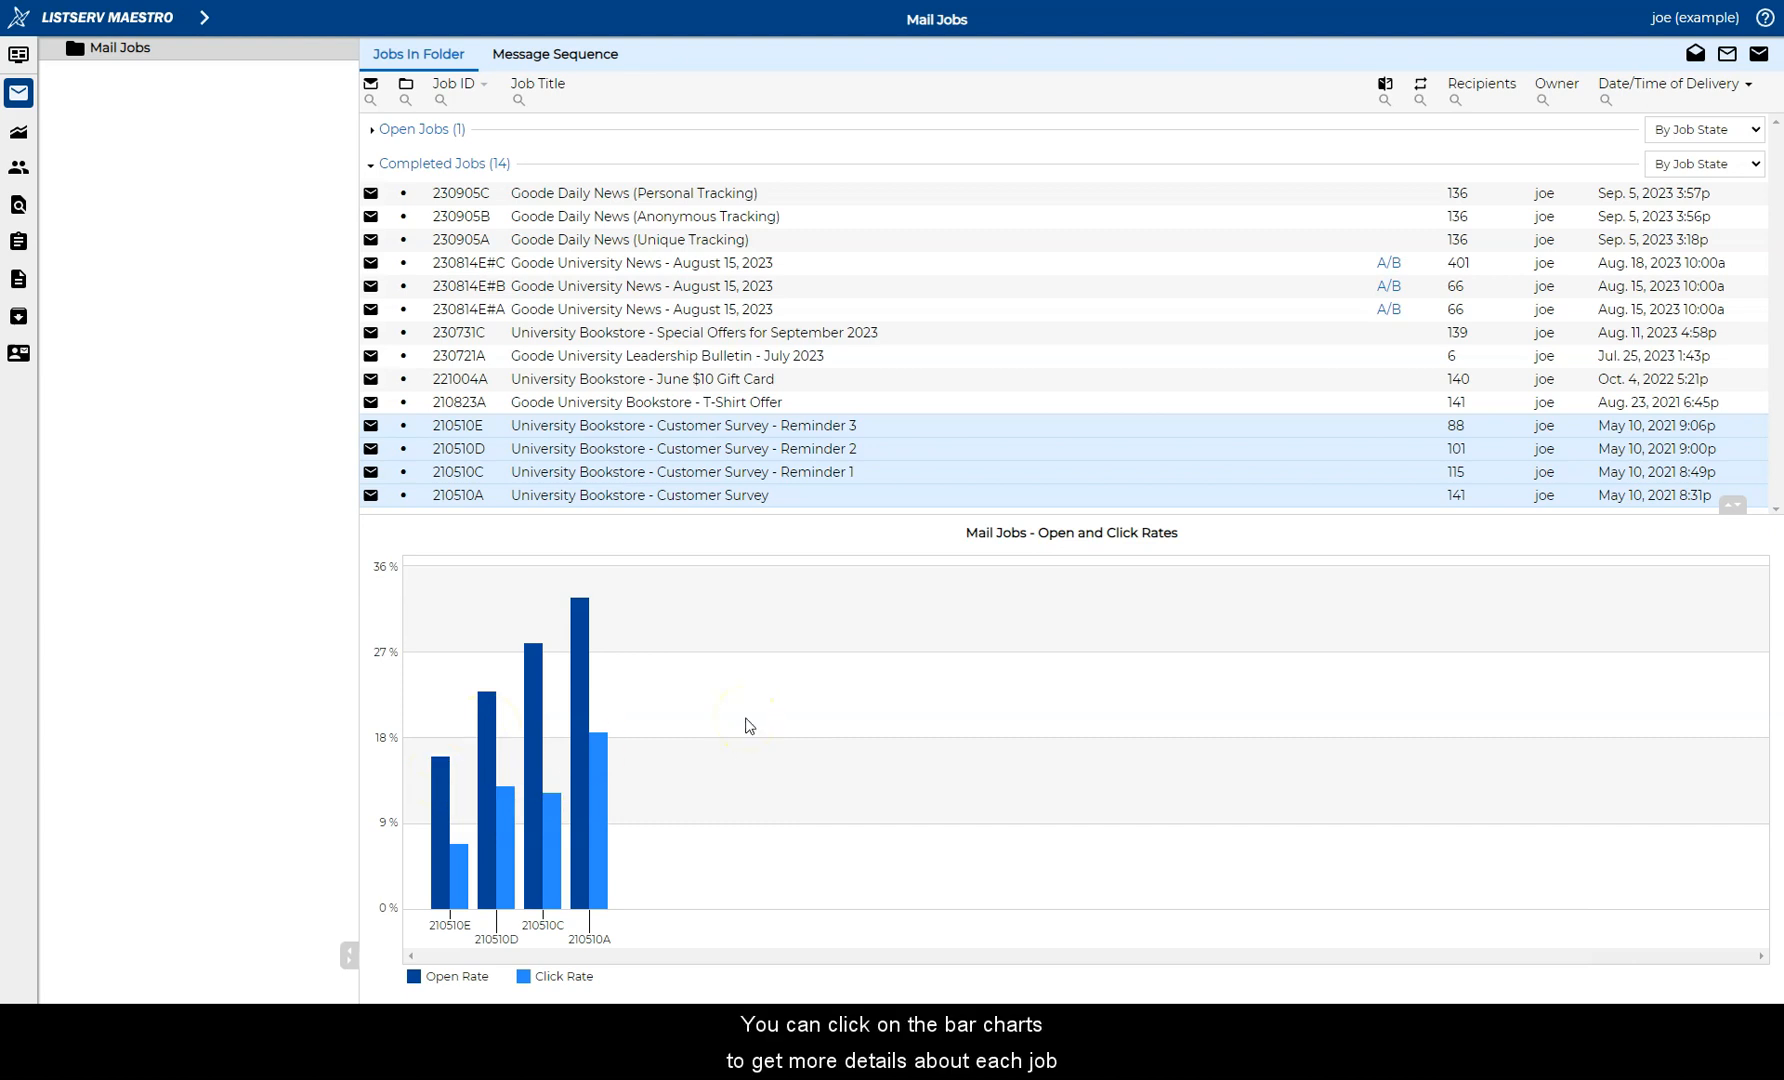
left_click(585, 701)
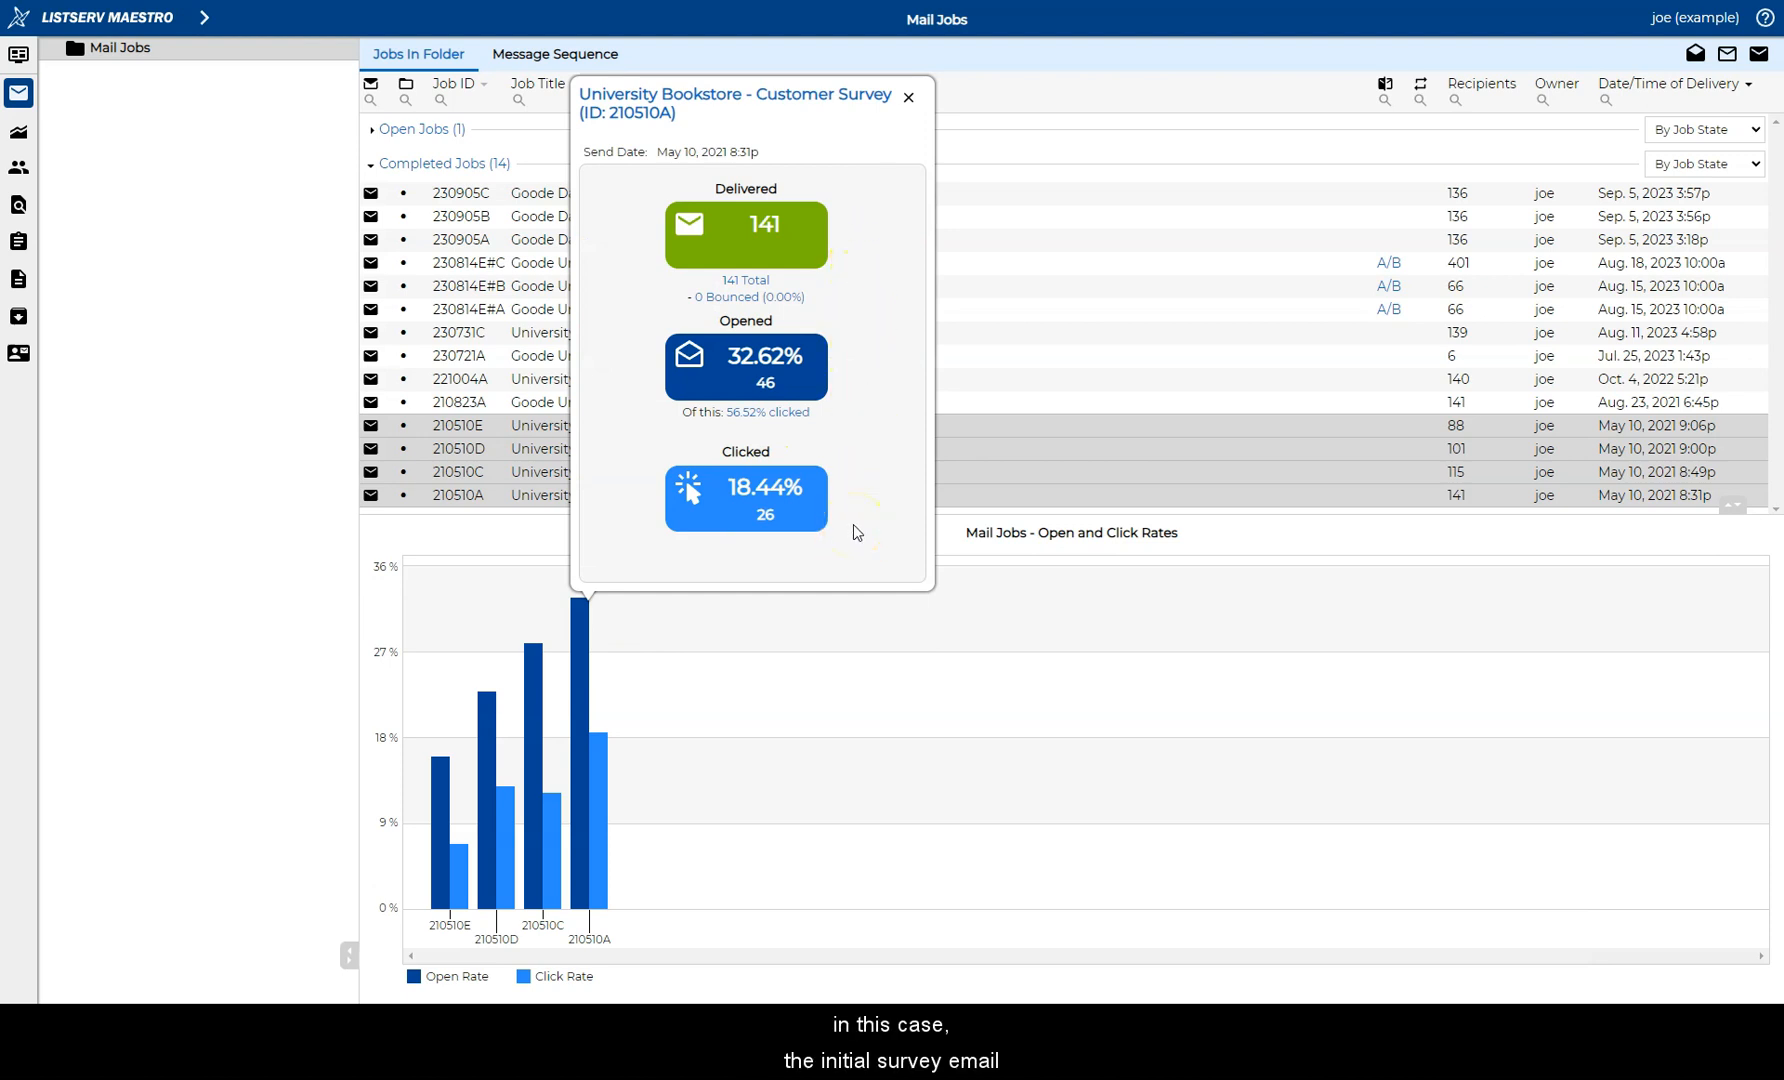
left_click(533, 693)
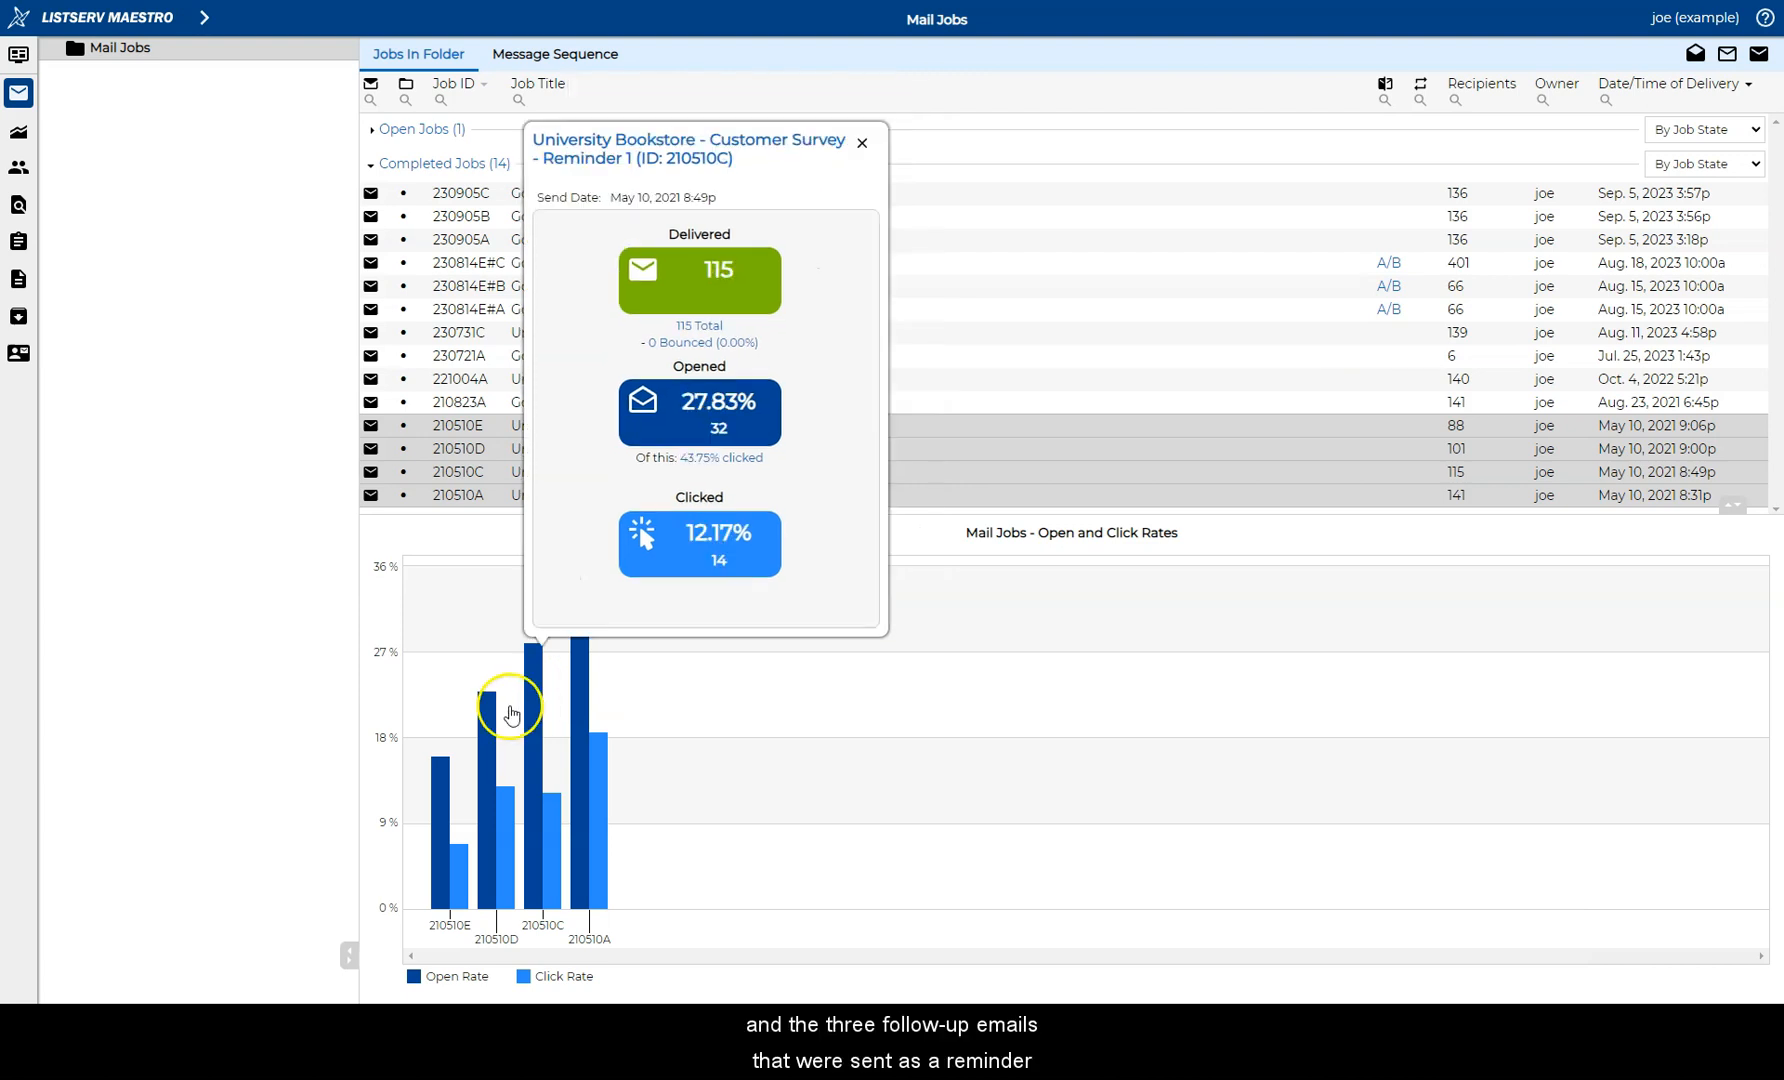
left_click(485, 745)
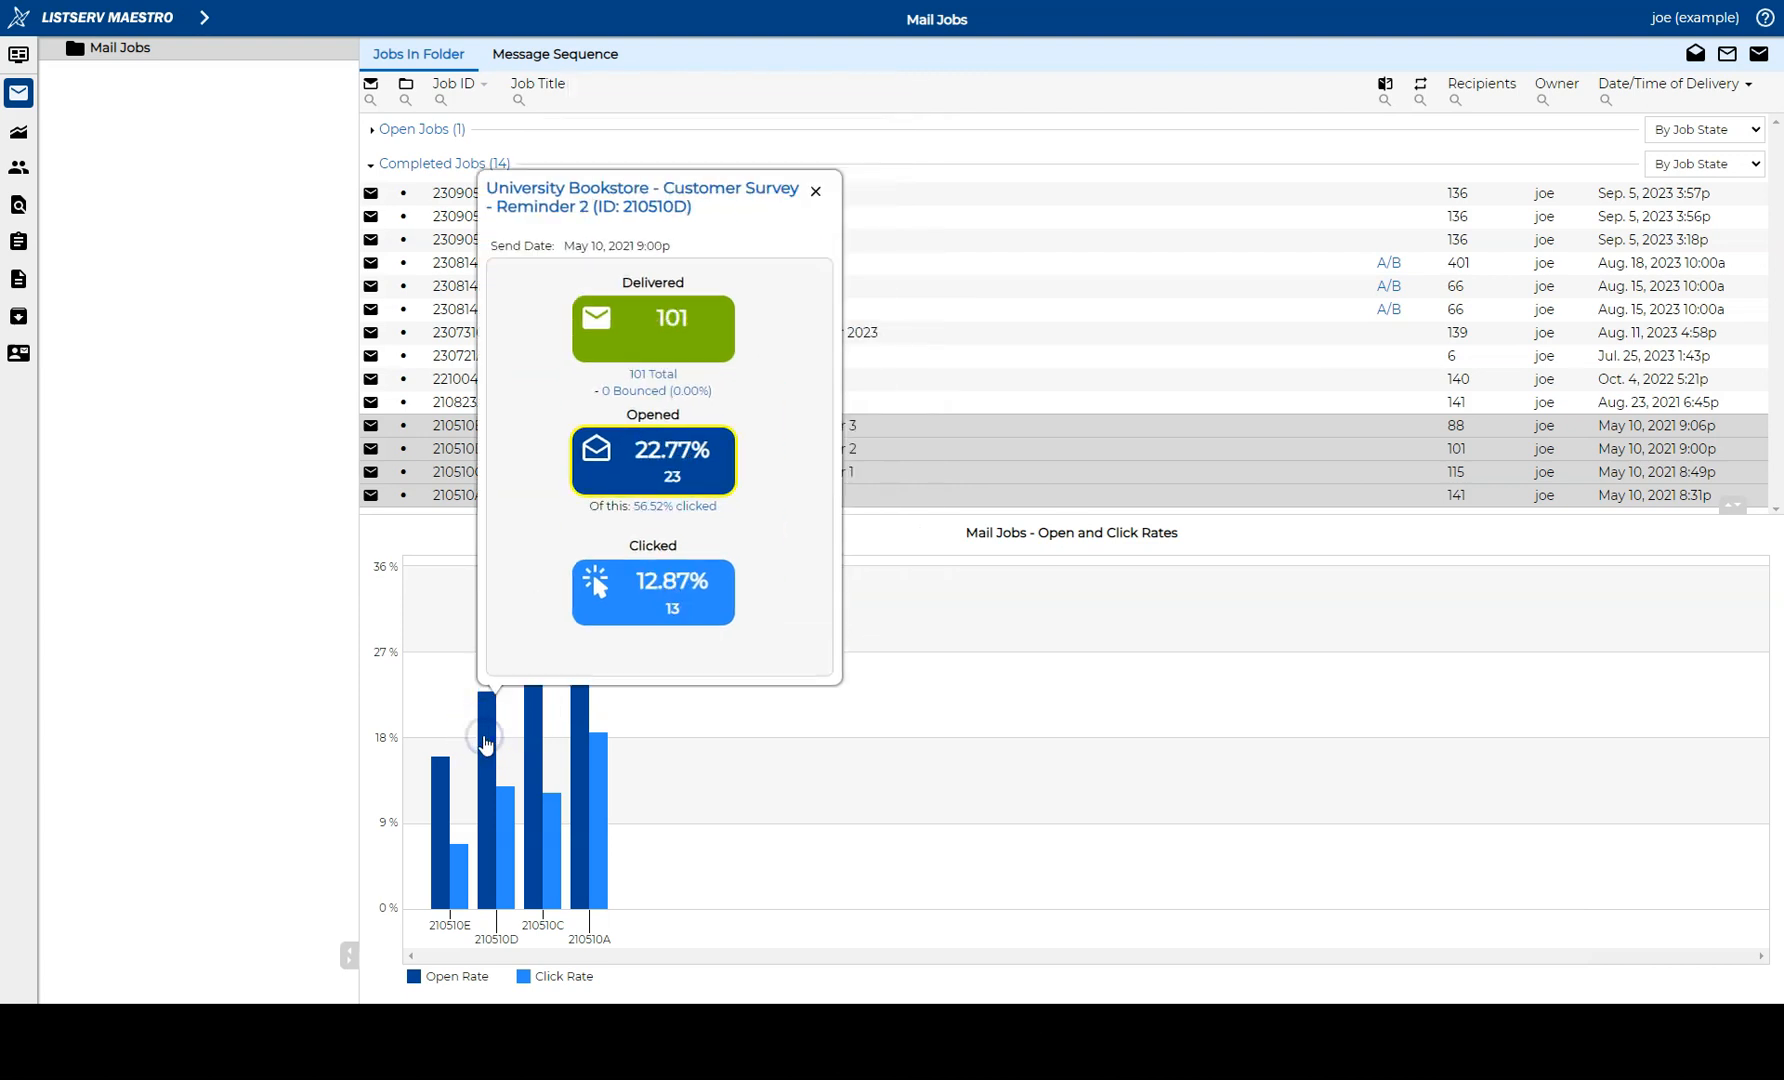
left_click(446, 781)
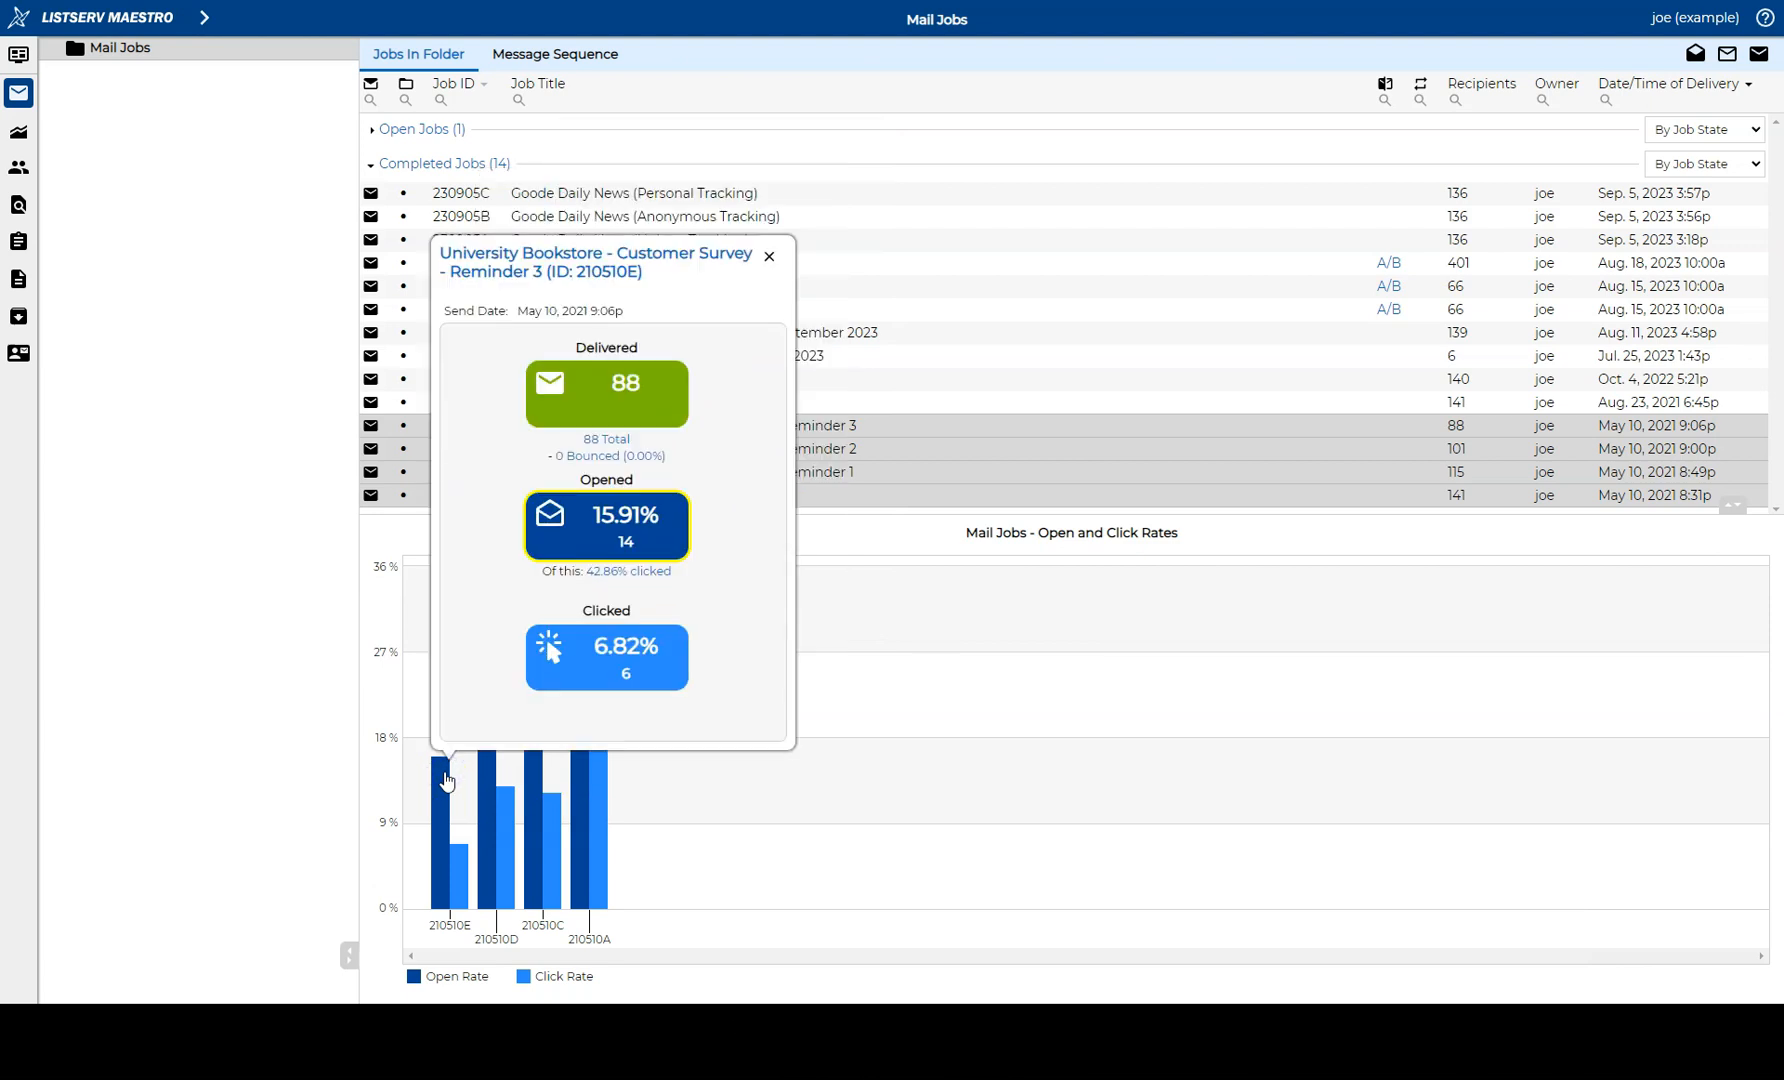
left_click(768, 256)
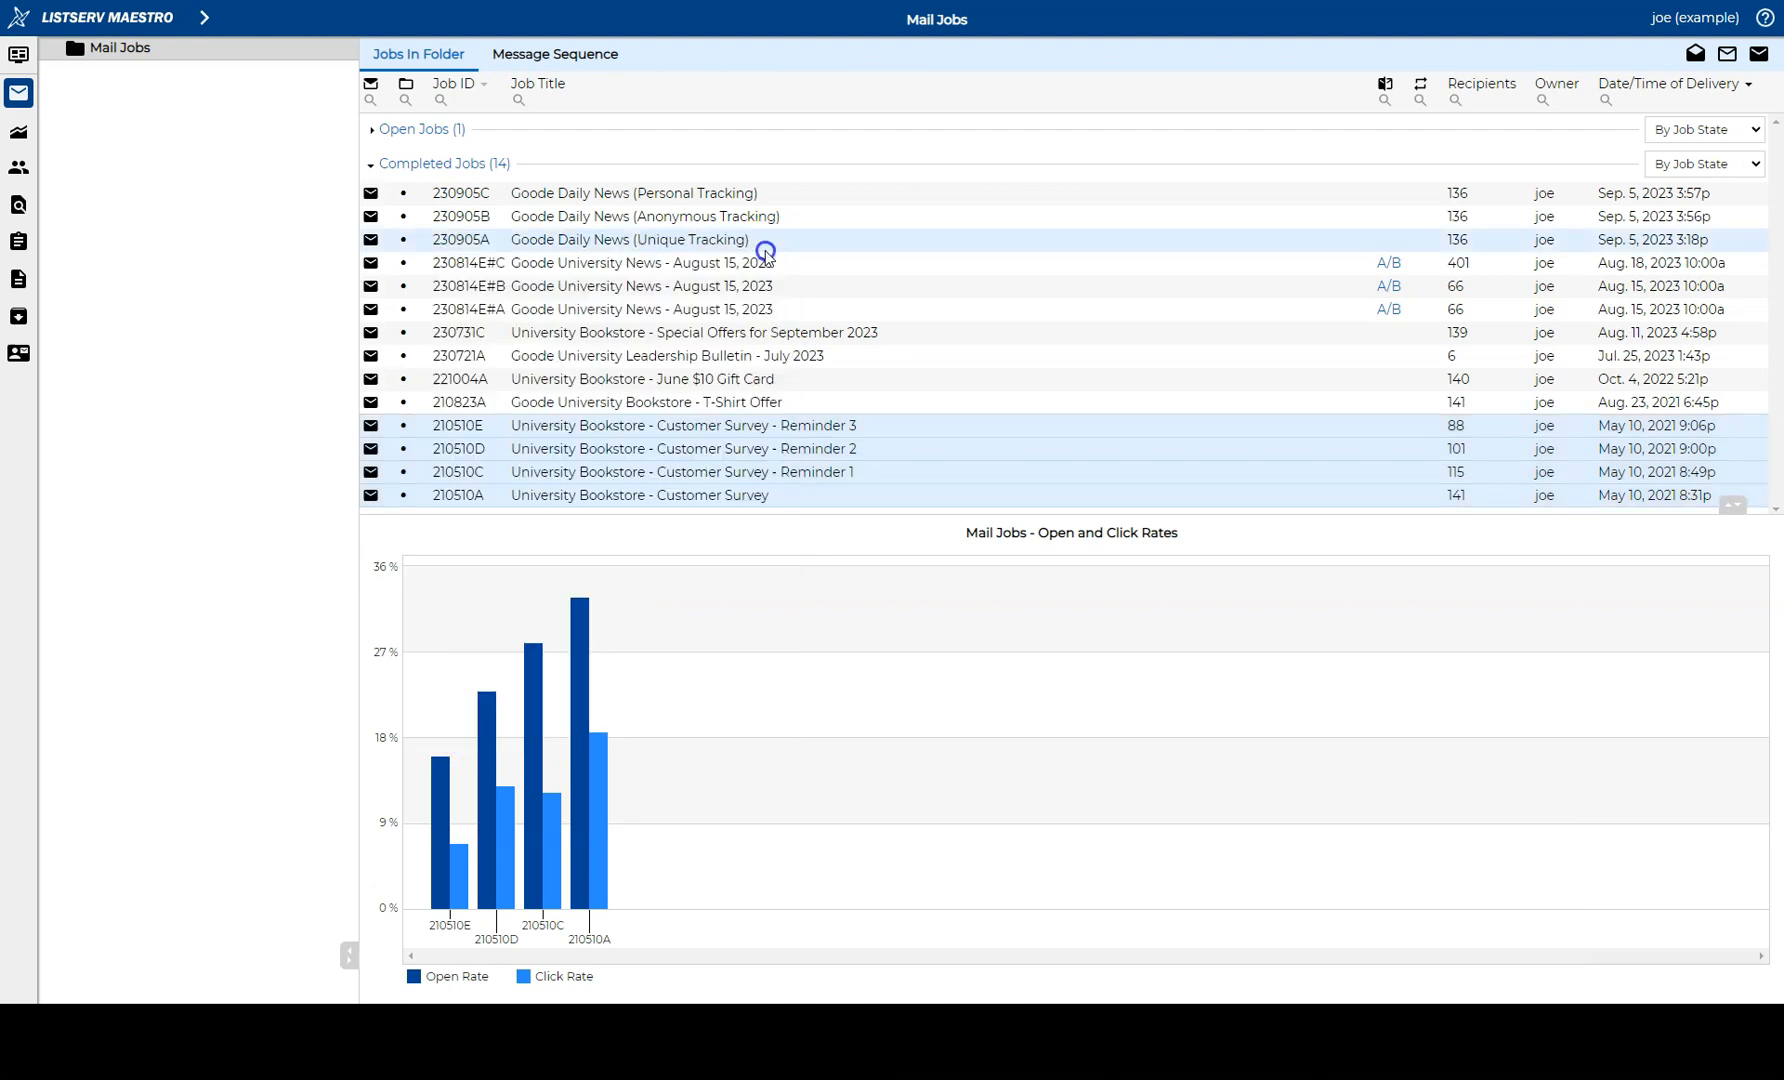
Start a combined tracking event report on all four selected survey jobs
right_click(716, 470)
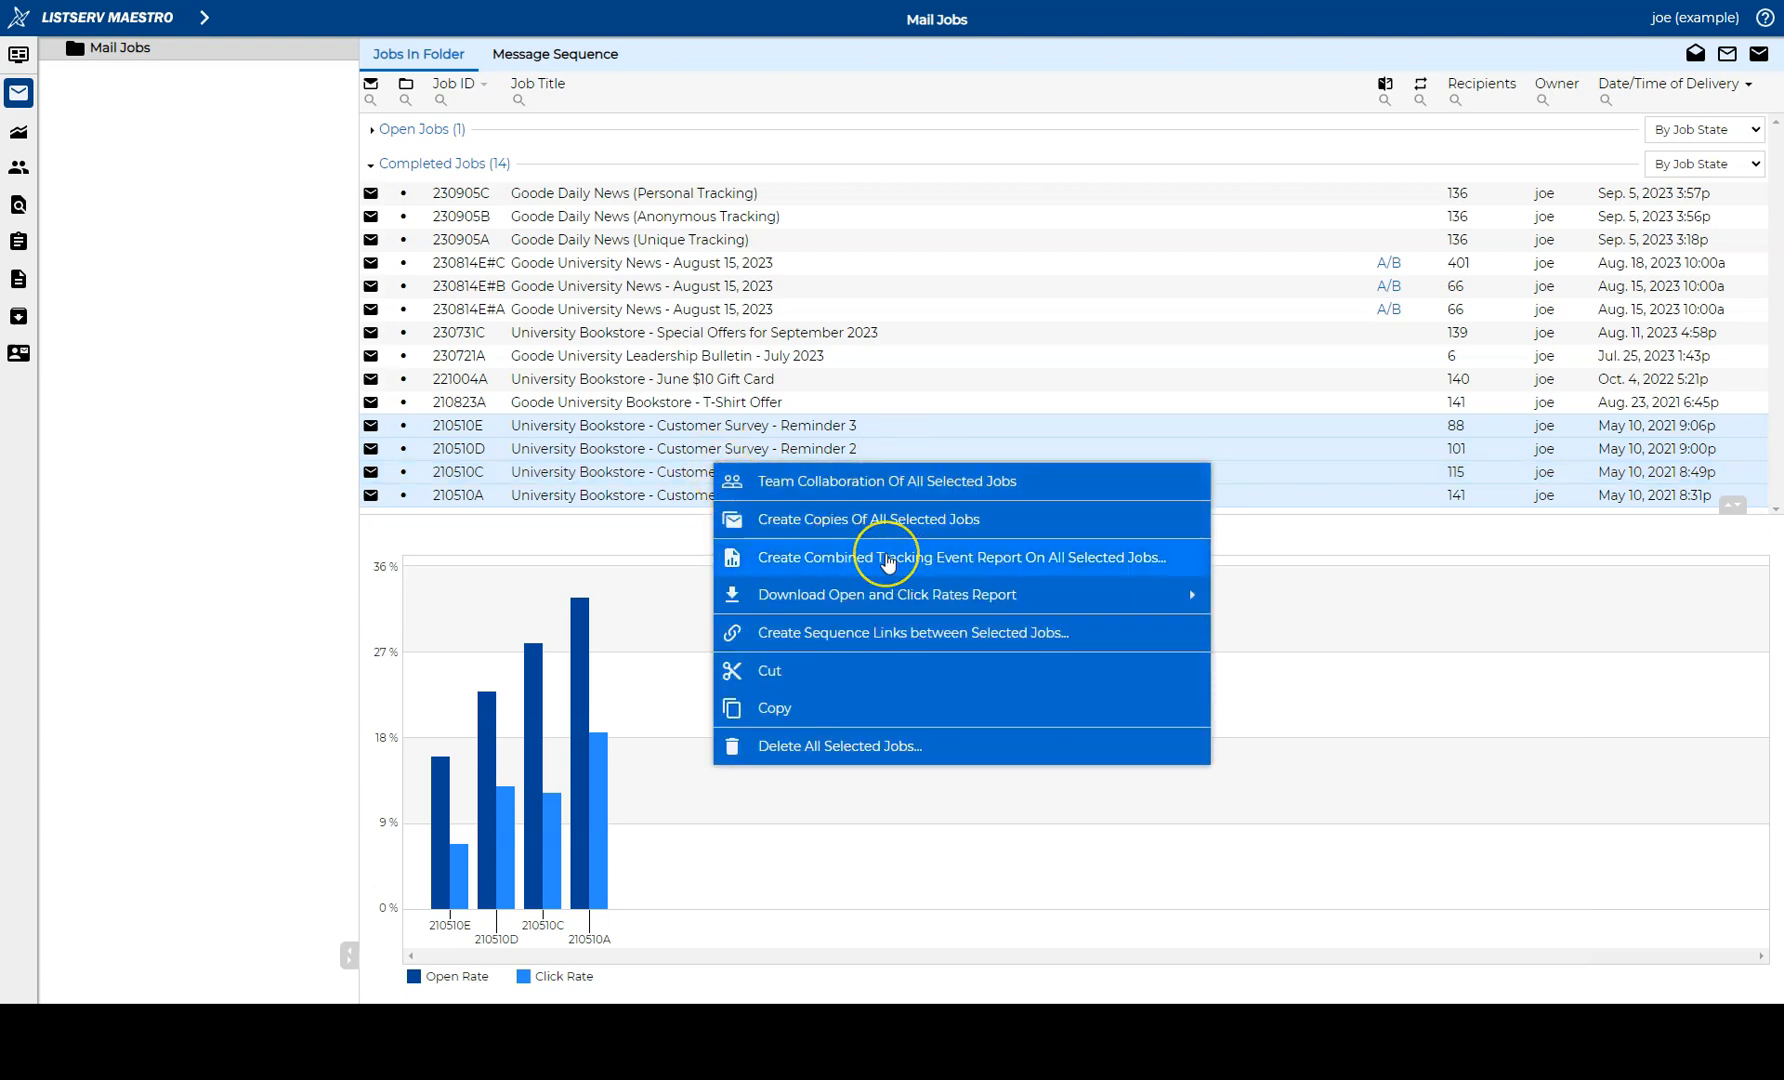
left_click(888, 562)
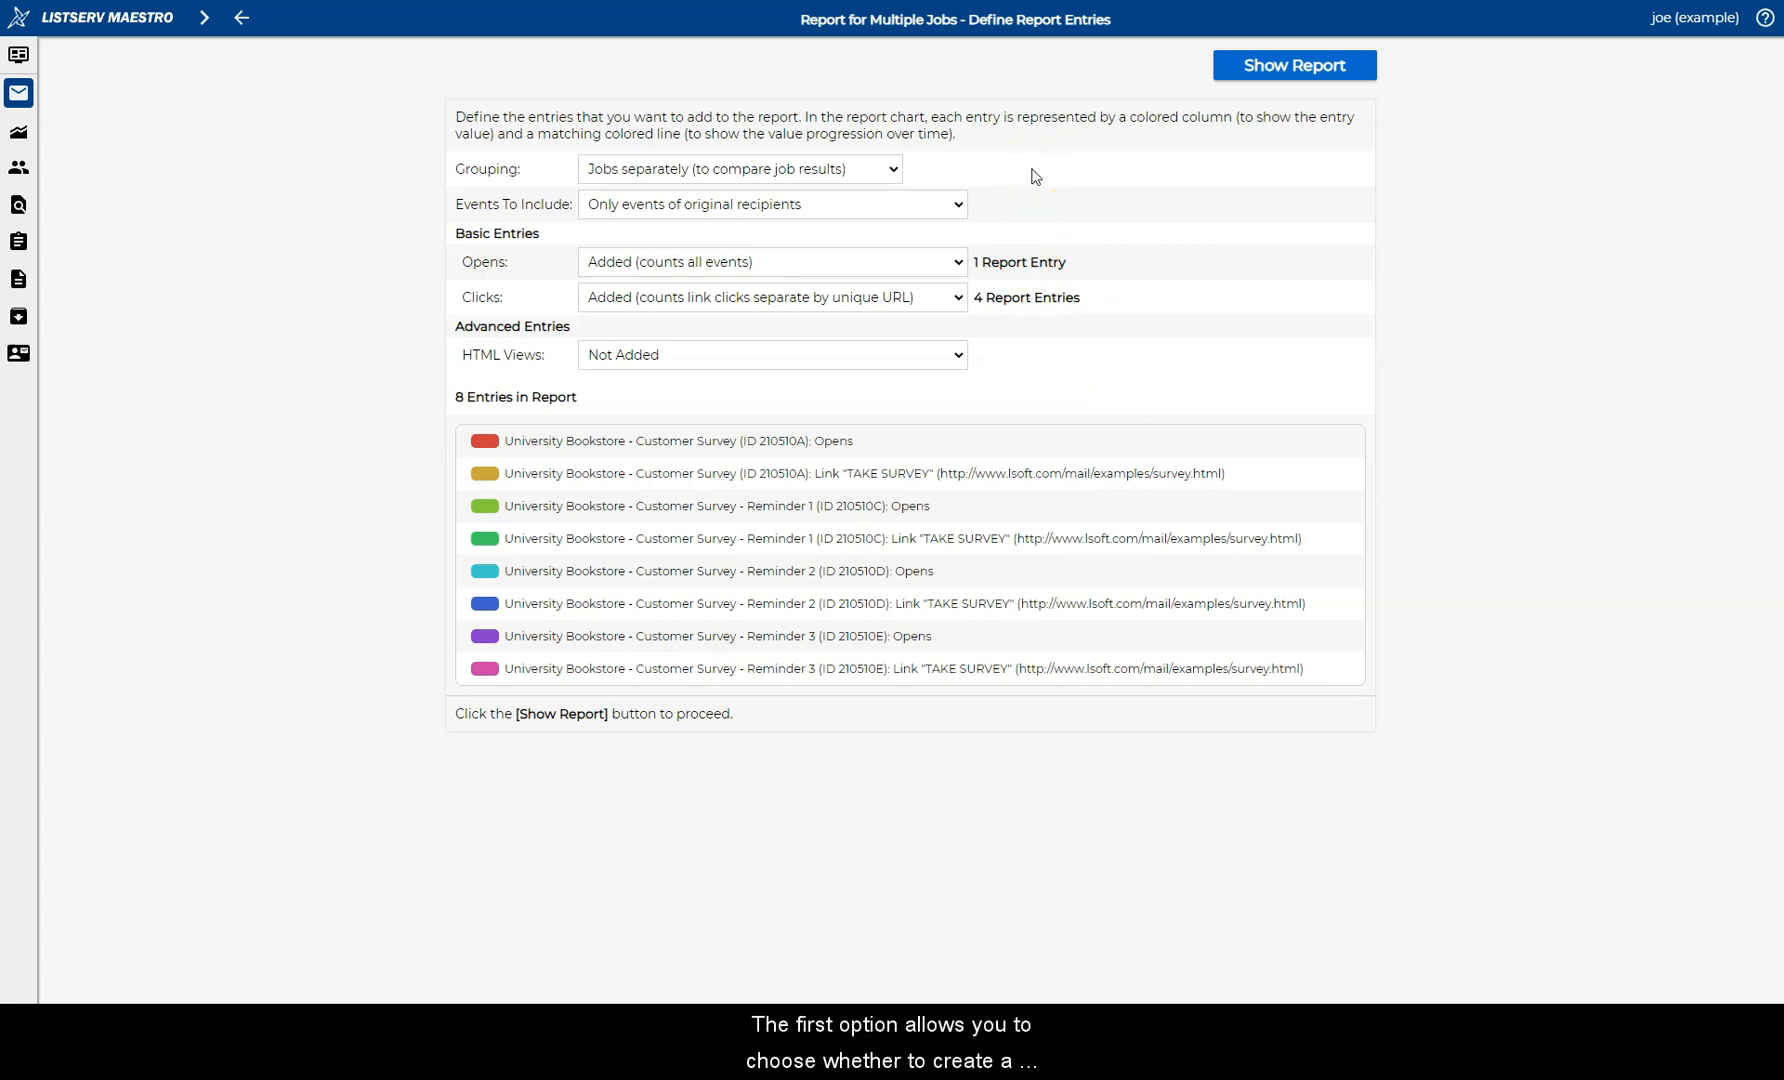
Try the Jobs combined grouping and switch back to Jobs separately (to compare job results)
left_click(891, 172)
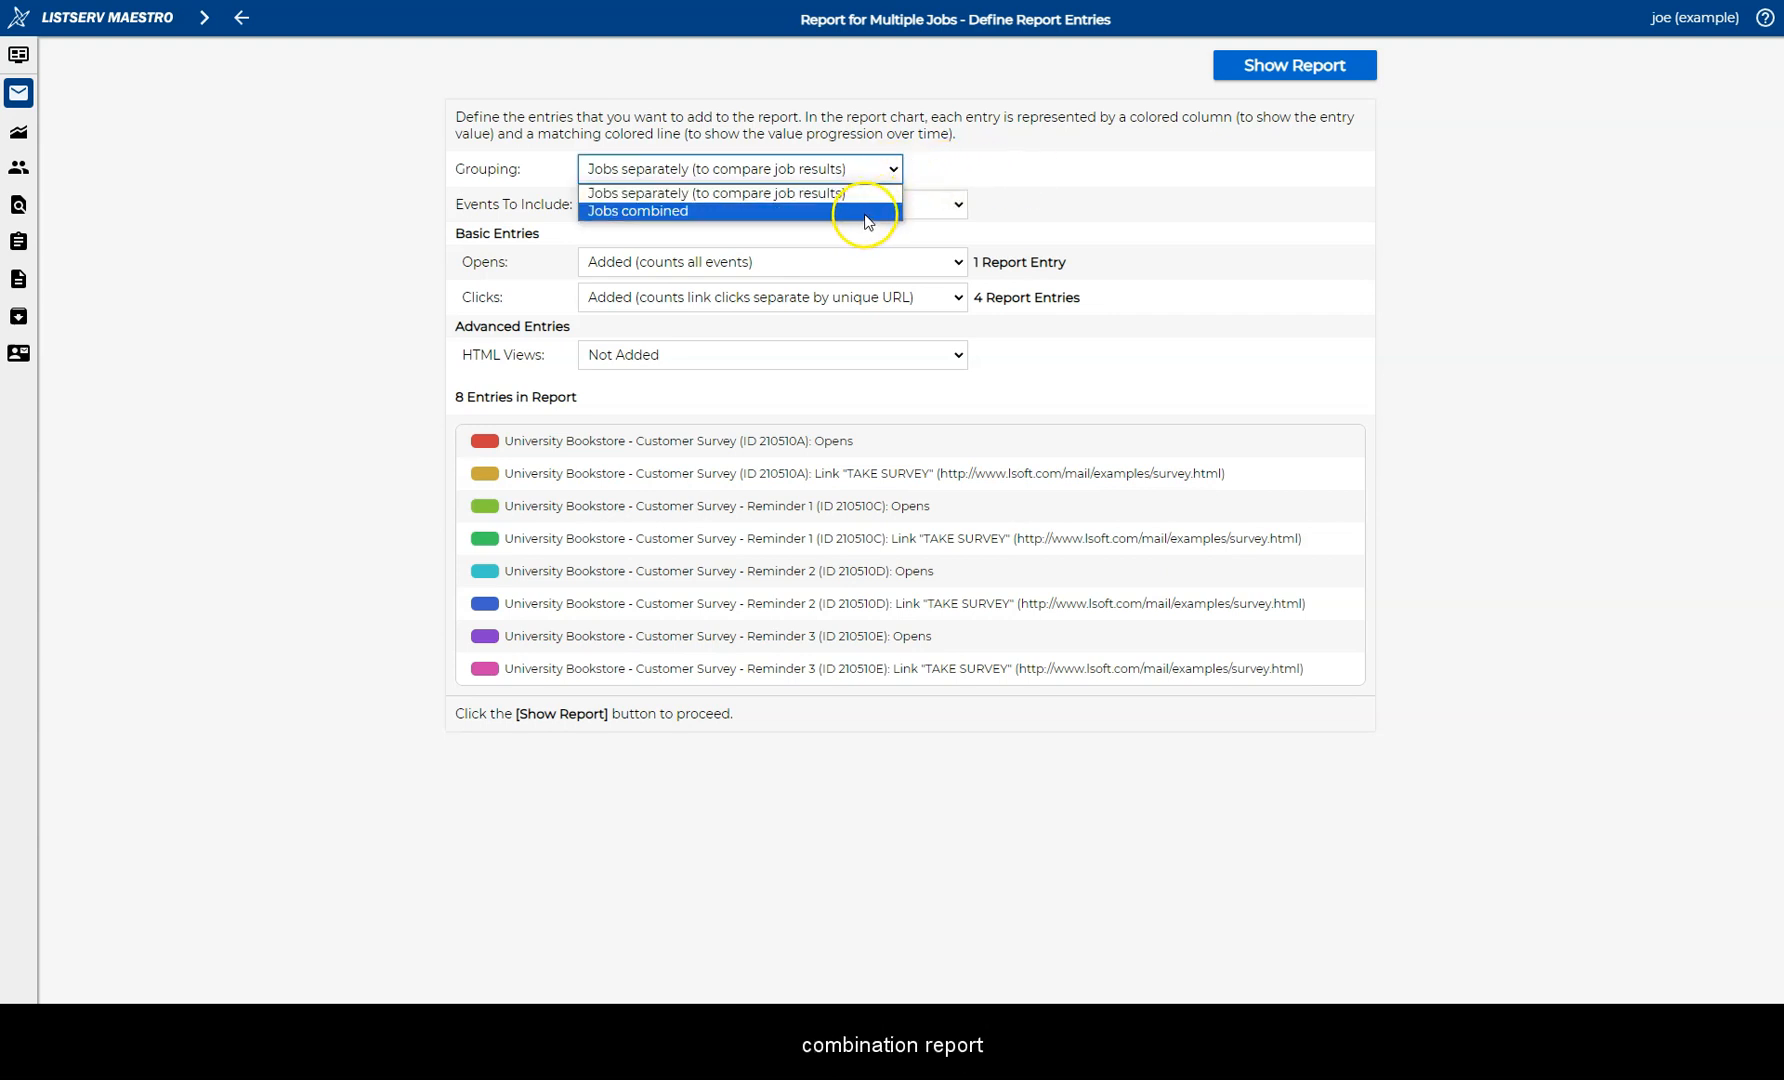
left_click(863, 211)
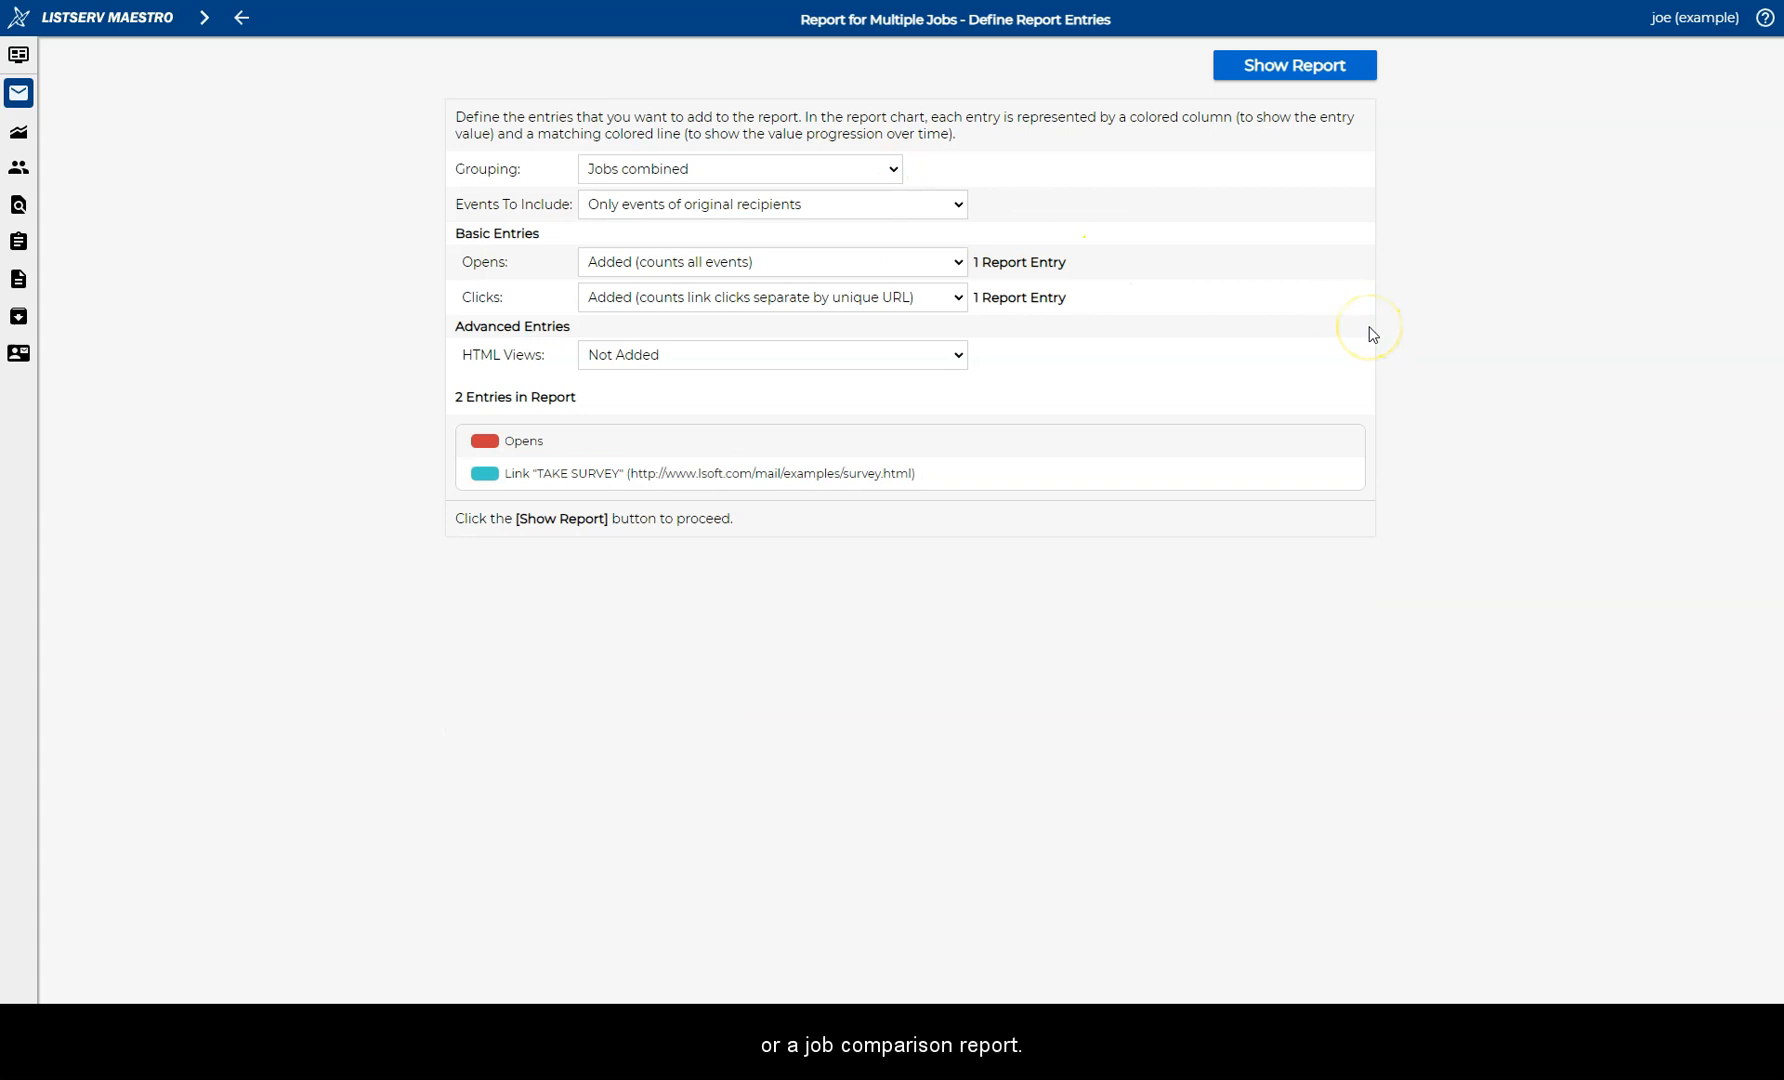
left_click(835, 182)
left_click(834, 189)
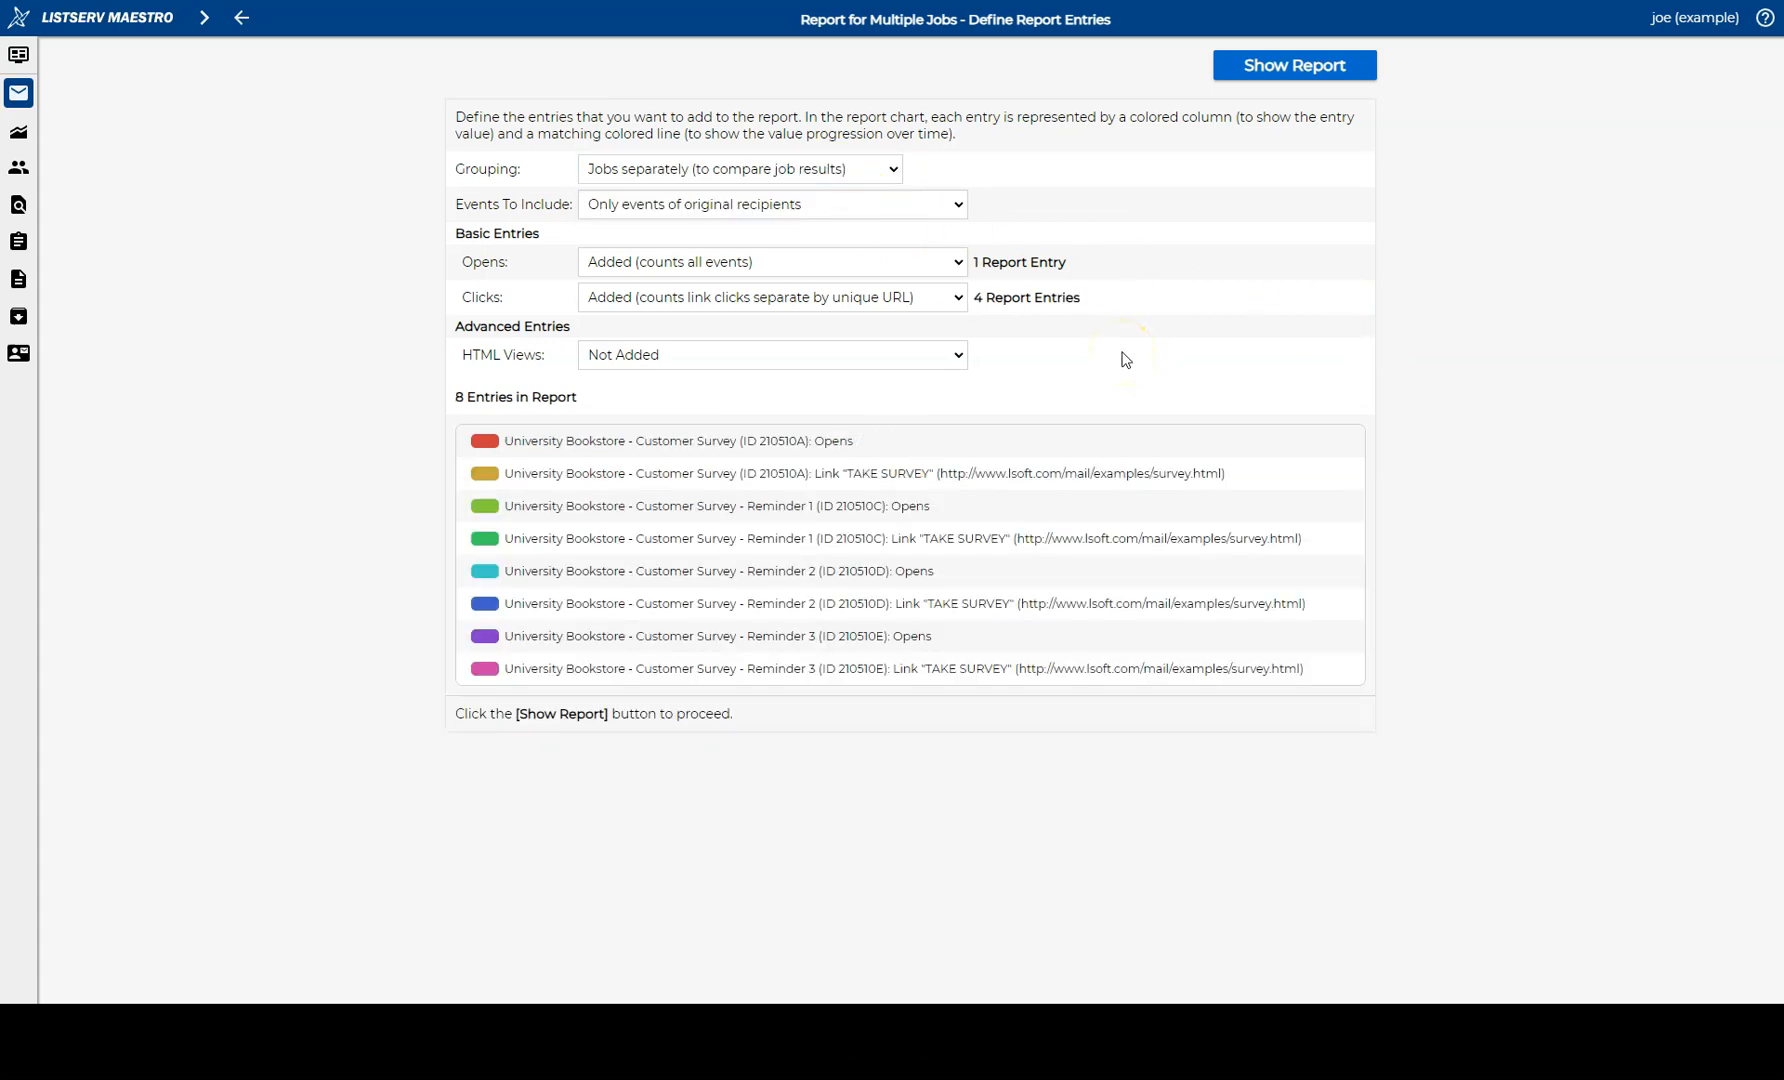
Set the report grouping to Jobs combined and show the report
left_click(842, 172)
left_click(835, 212)
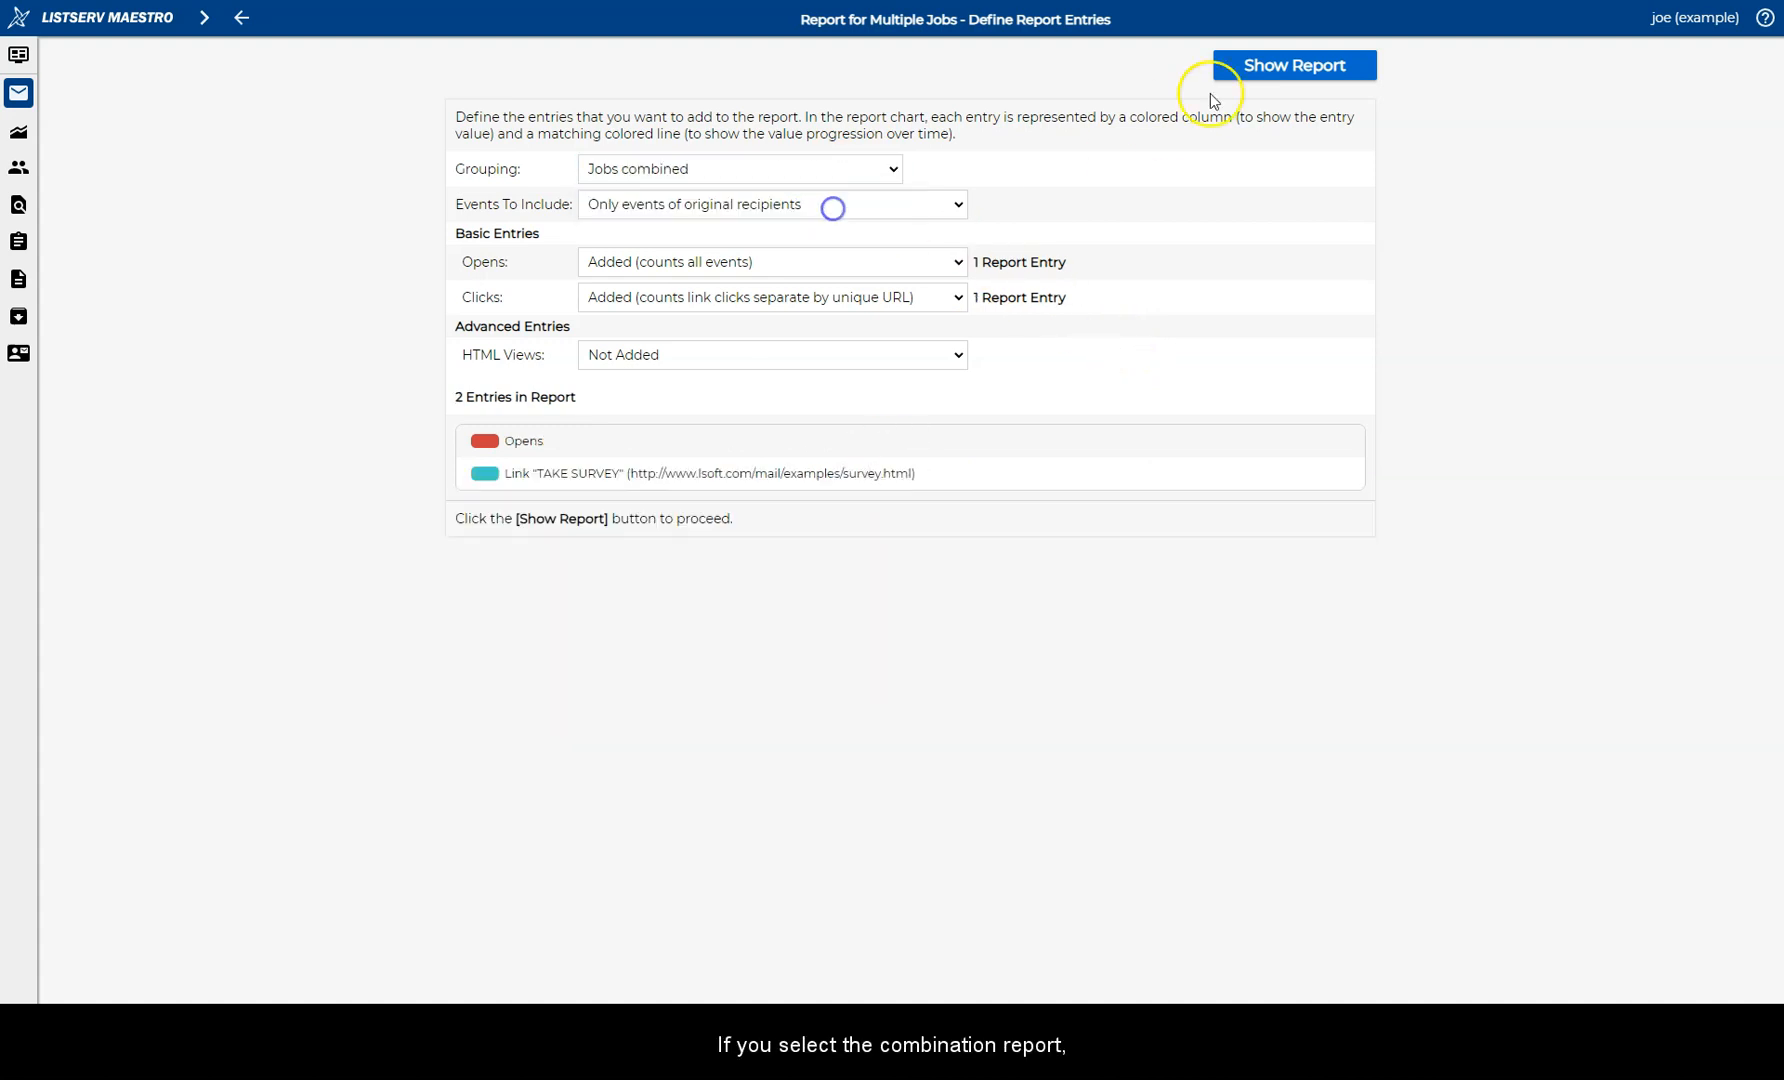
left_click(1290, 64)
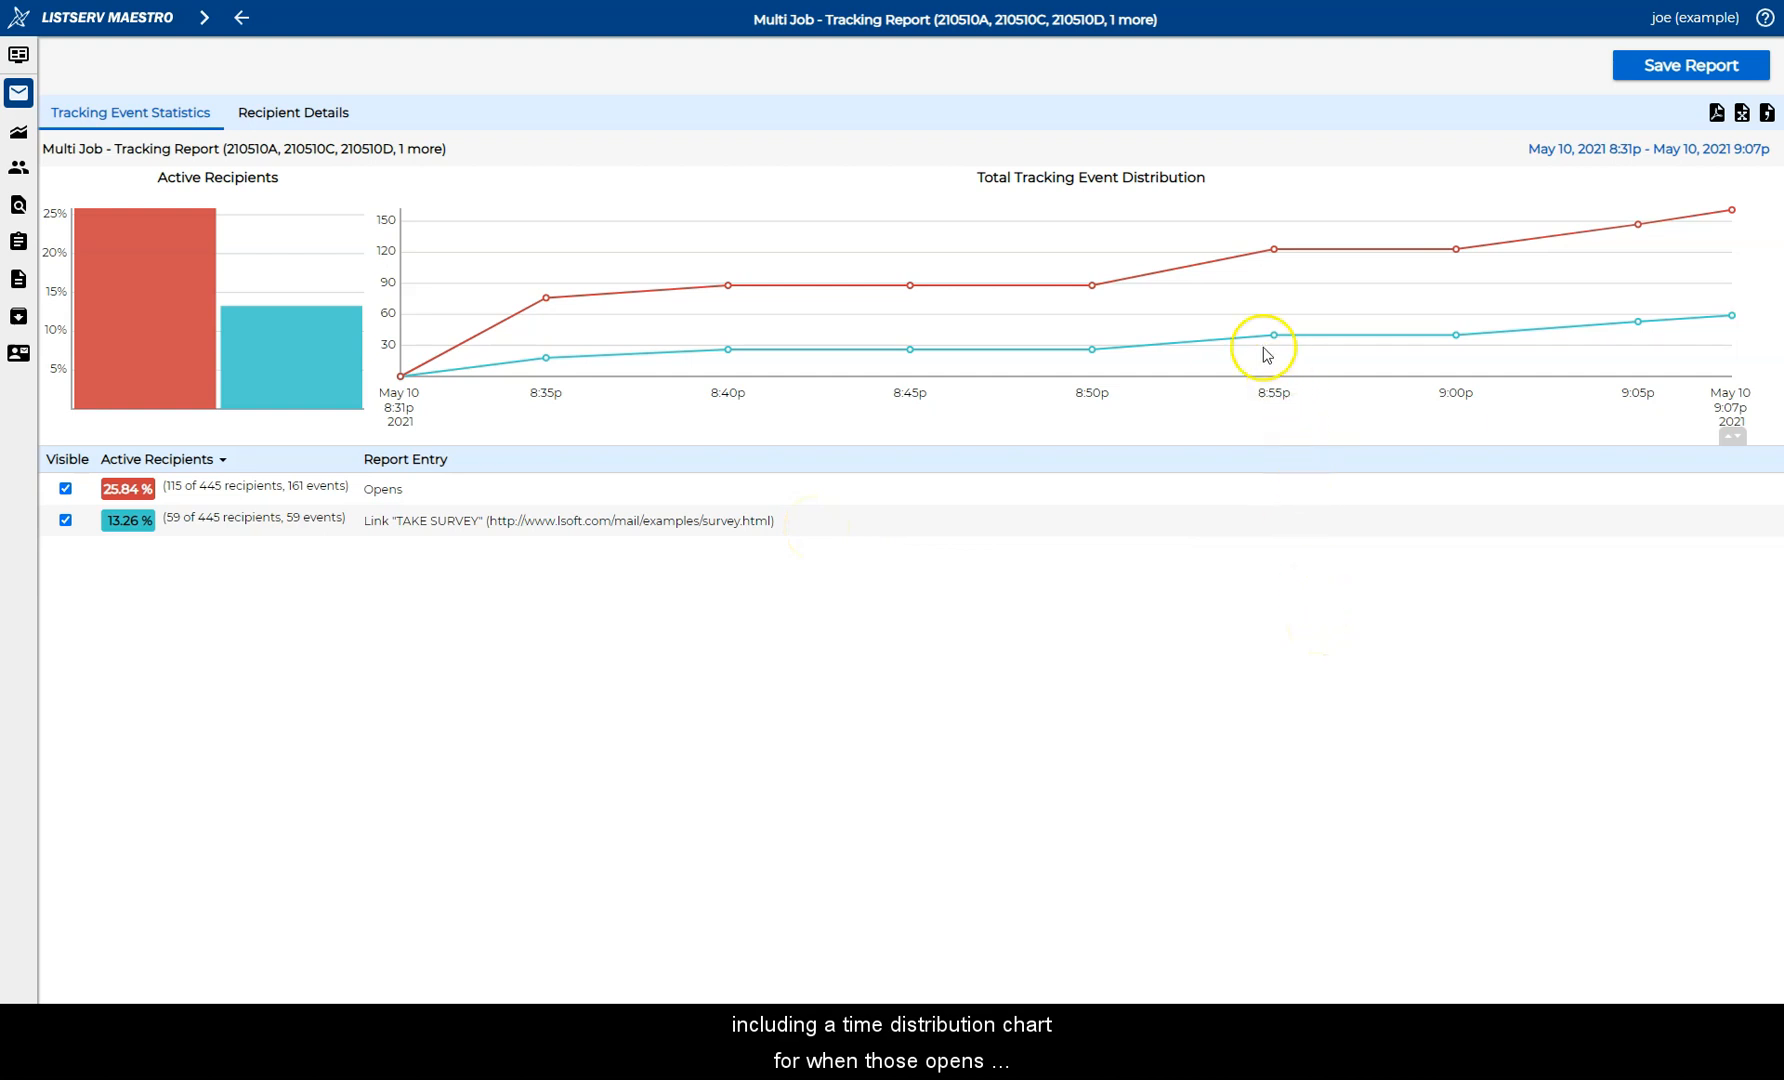
Examine the combined event distribution over time and the recipient details for opens and survey link clicks, and return to the tracking statistics
mouse_move(1271, 344)
mouse_move(1456, 250)
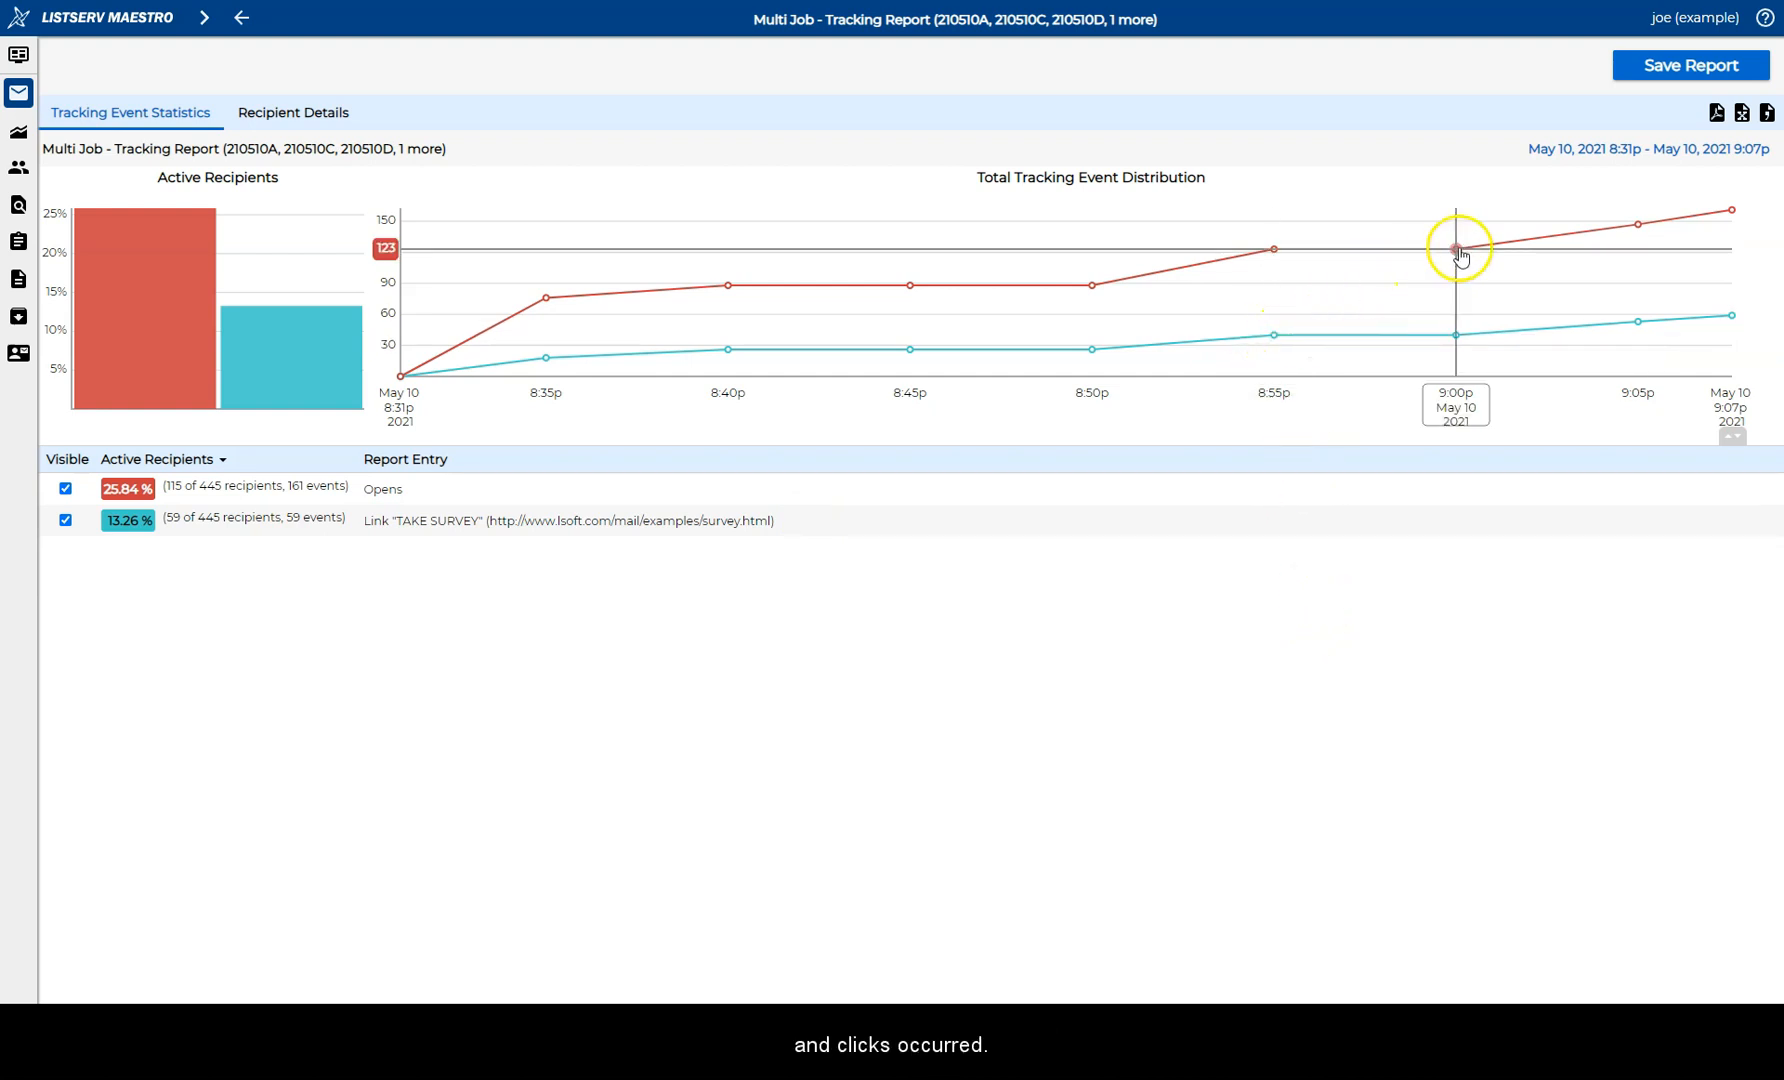
mouse_move(1636, 322)
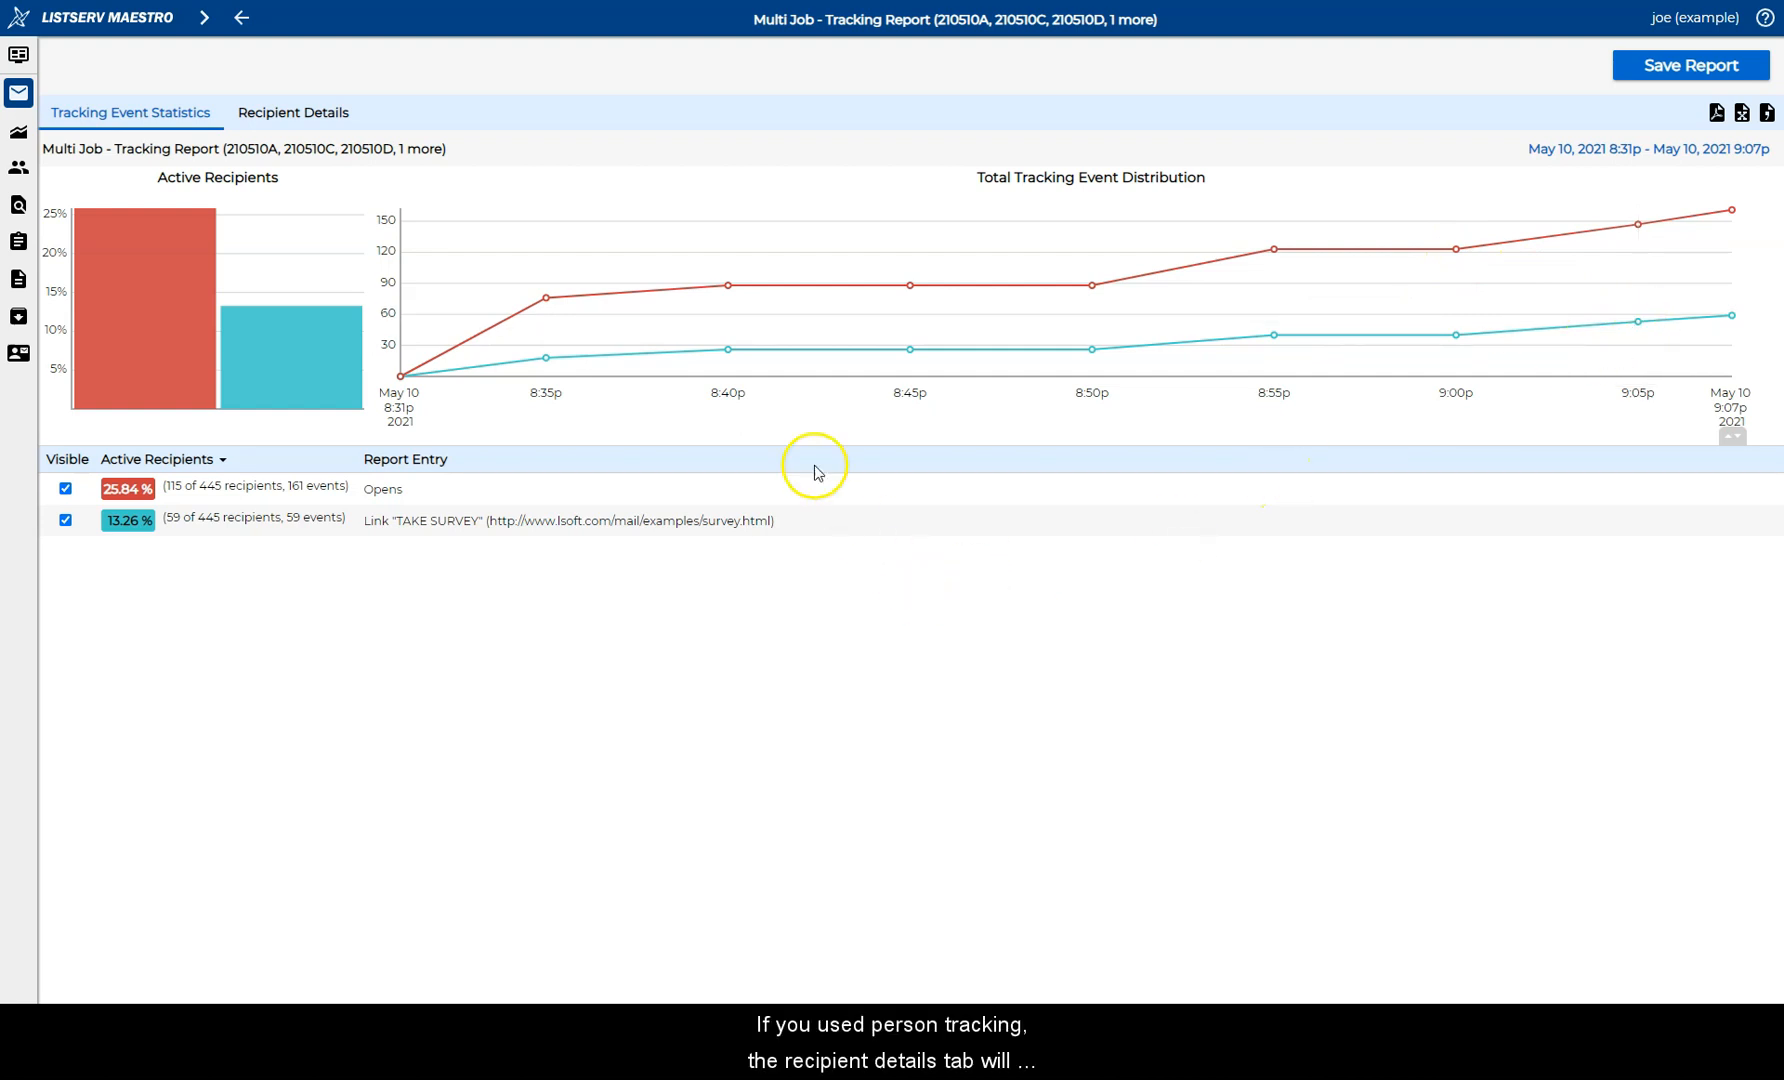
left_click(316, 112)
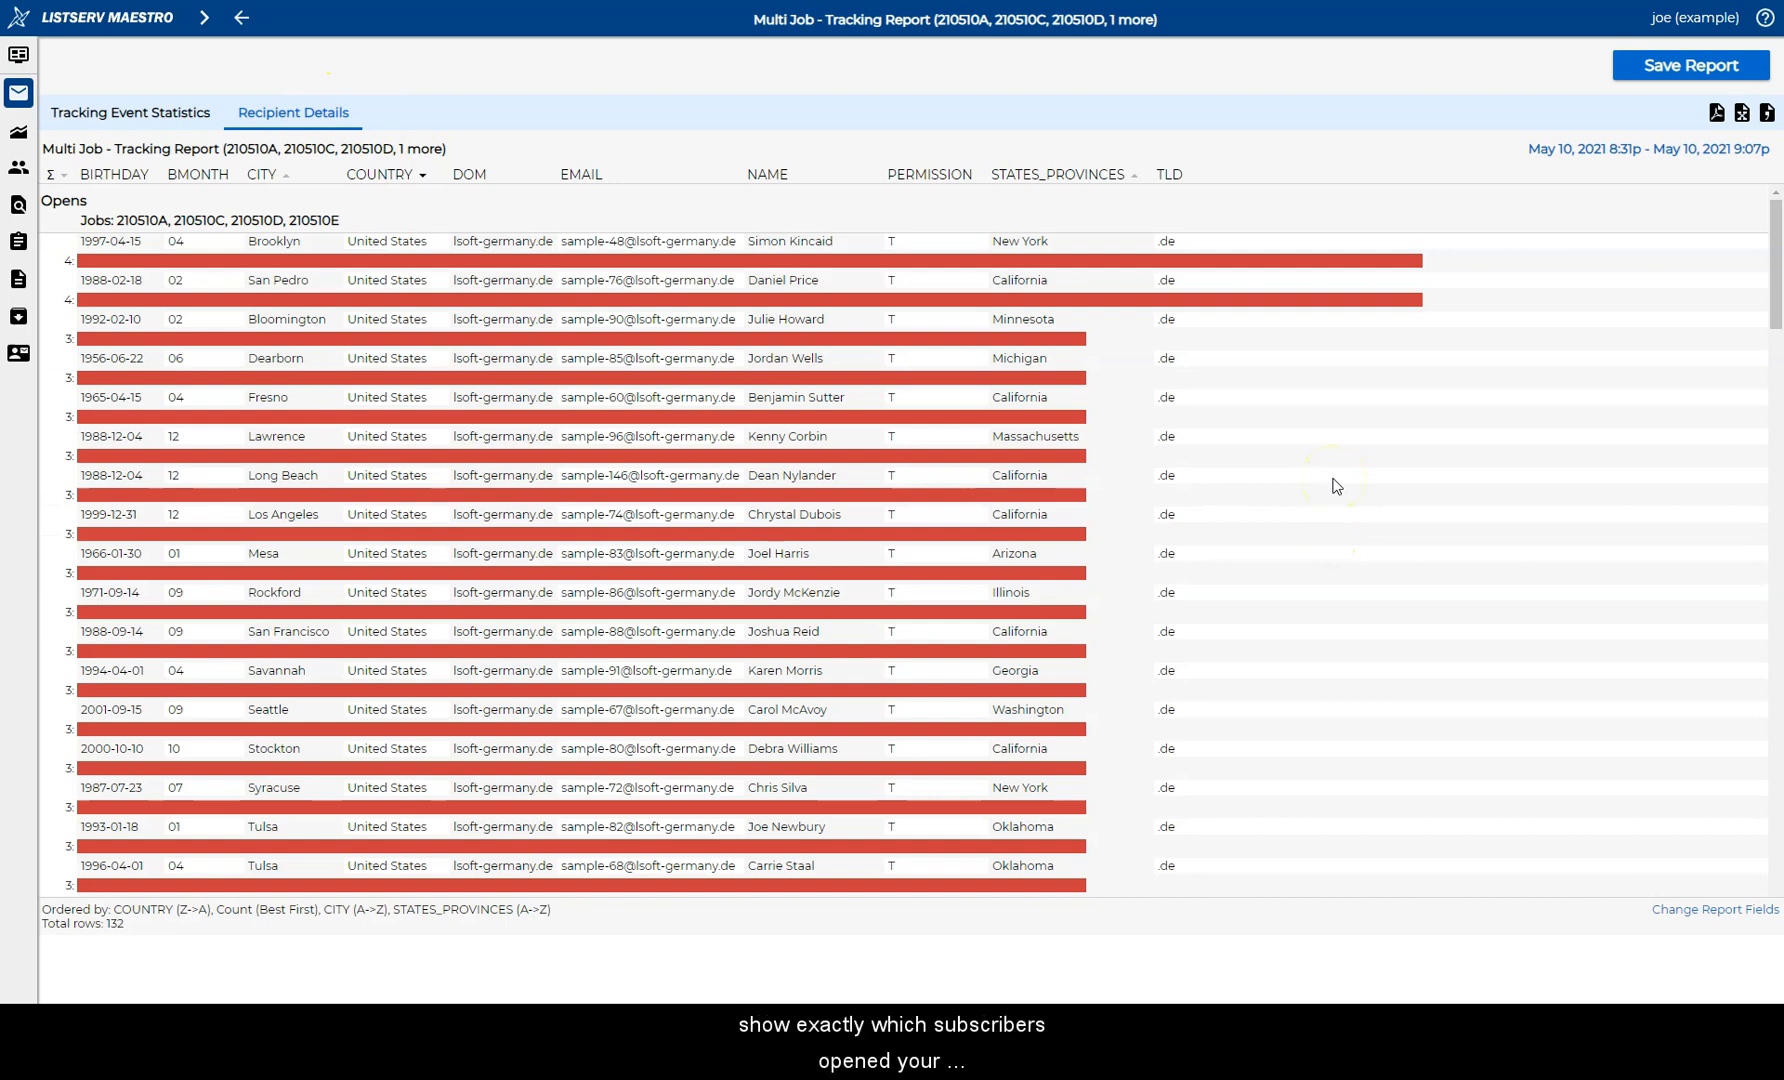
scroll(1337, 487, "down", 20)
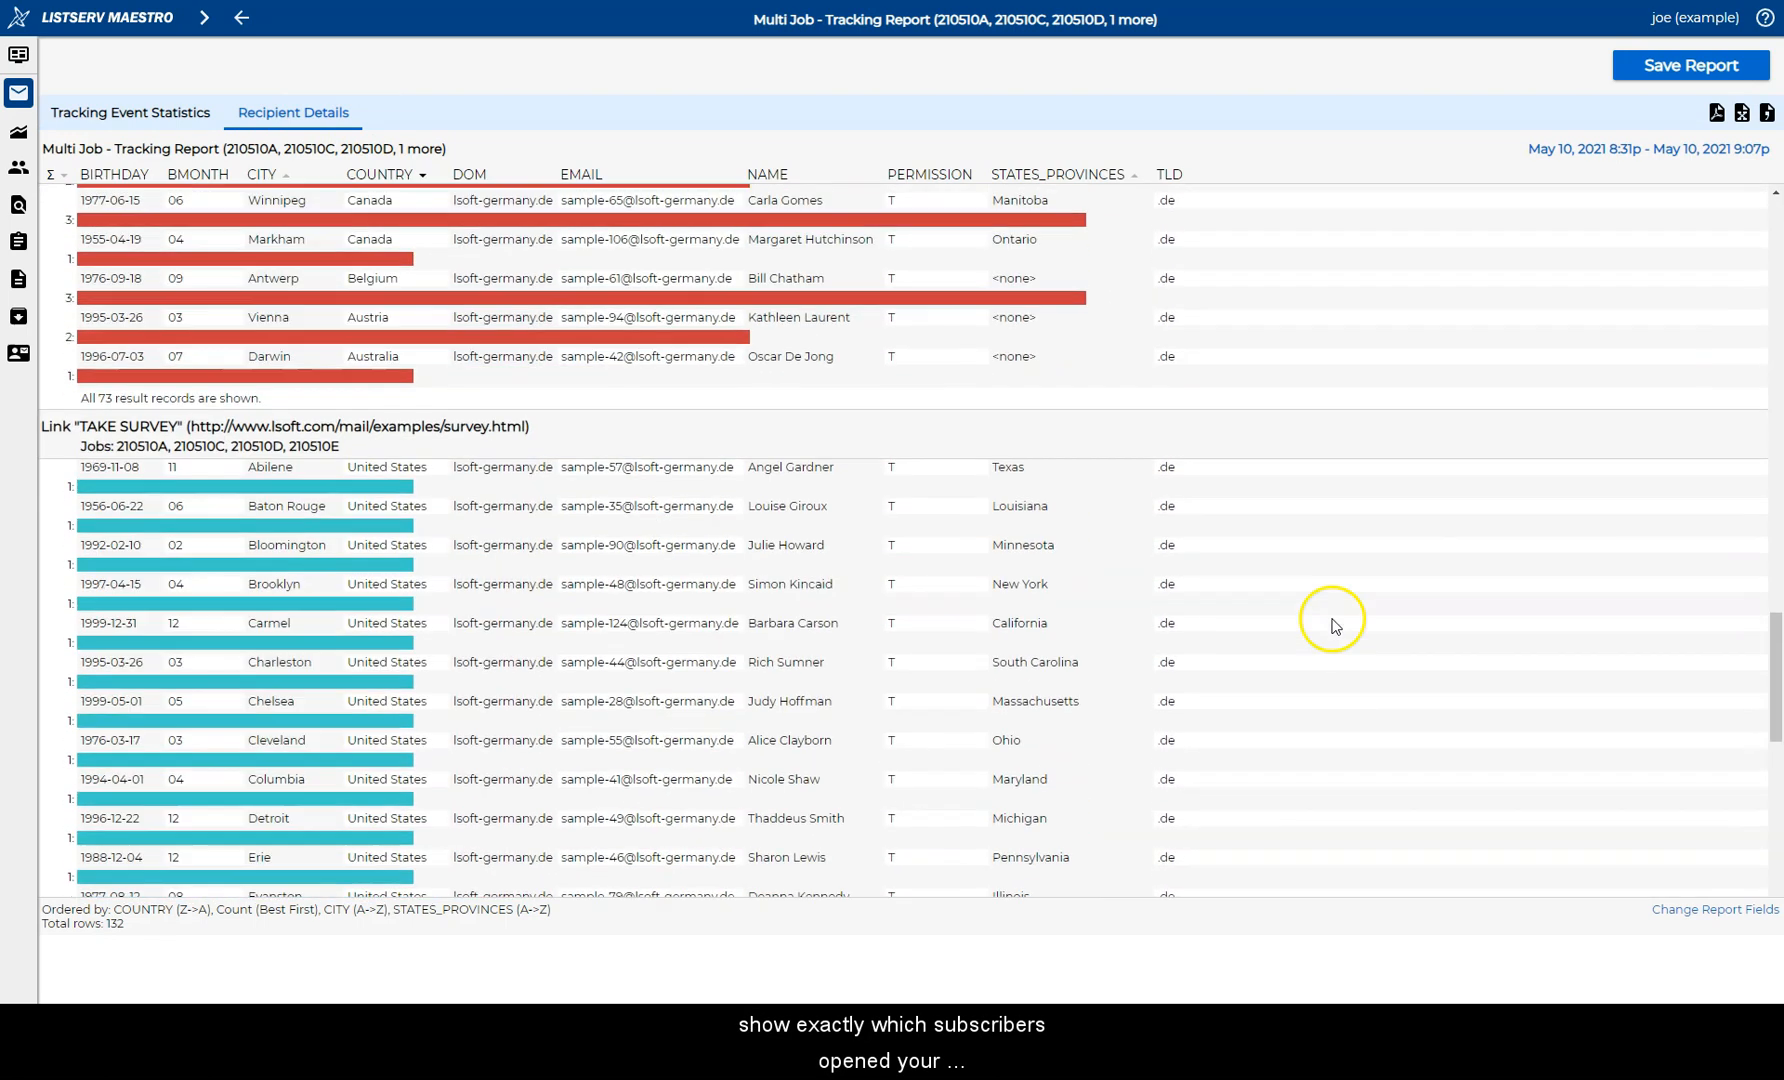
scroll(1333, 625, "down", 6)
scroll(1333, 627, "up", 6)
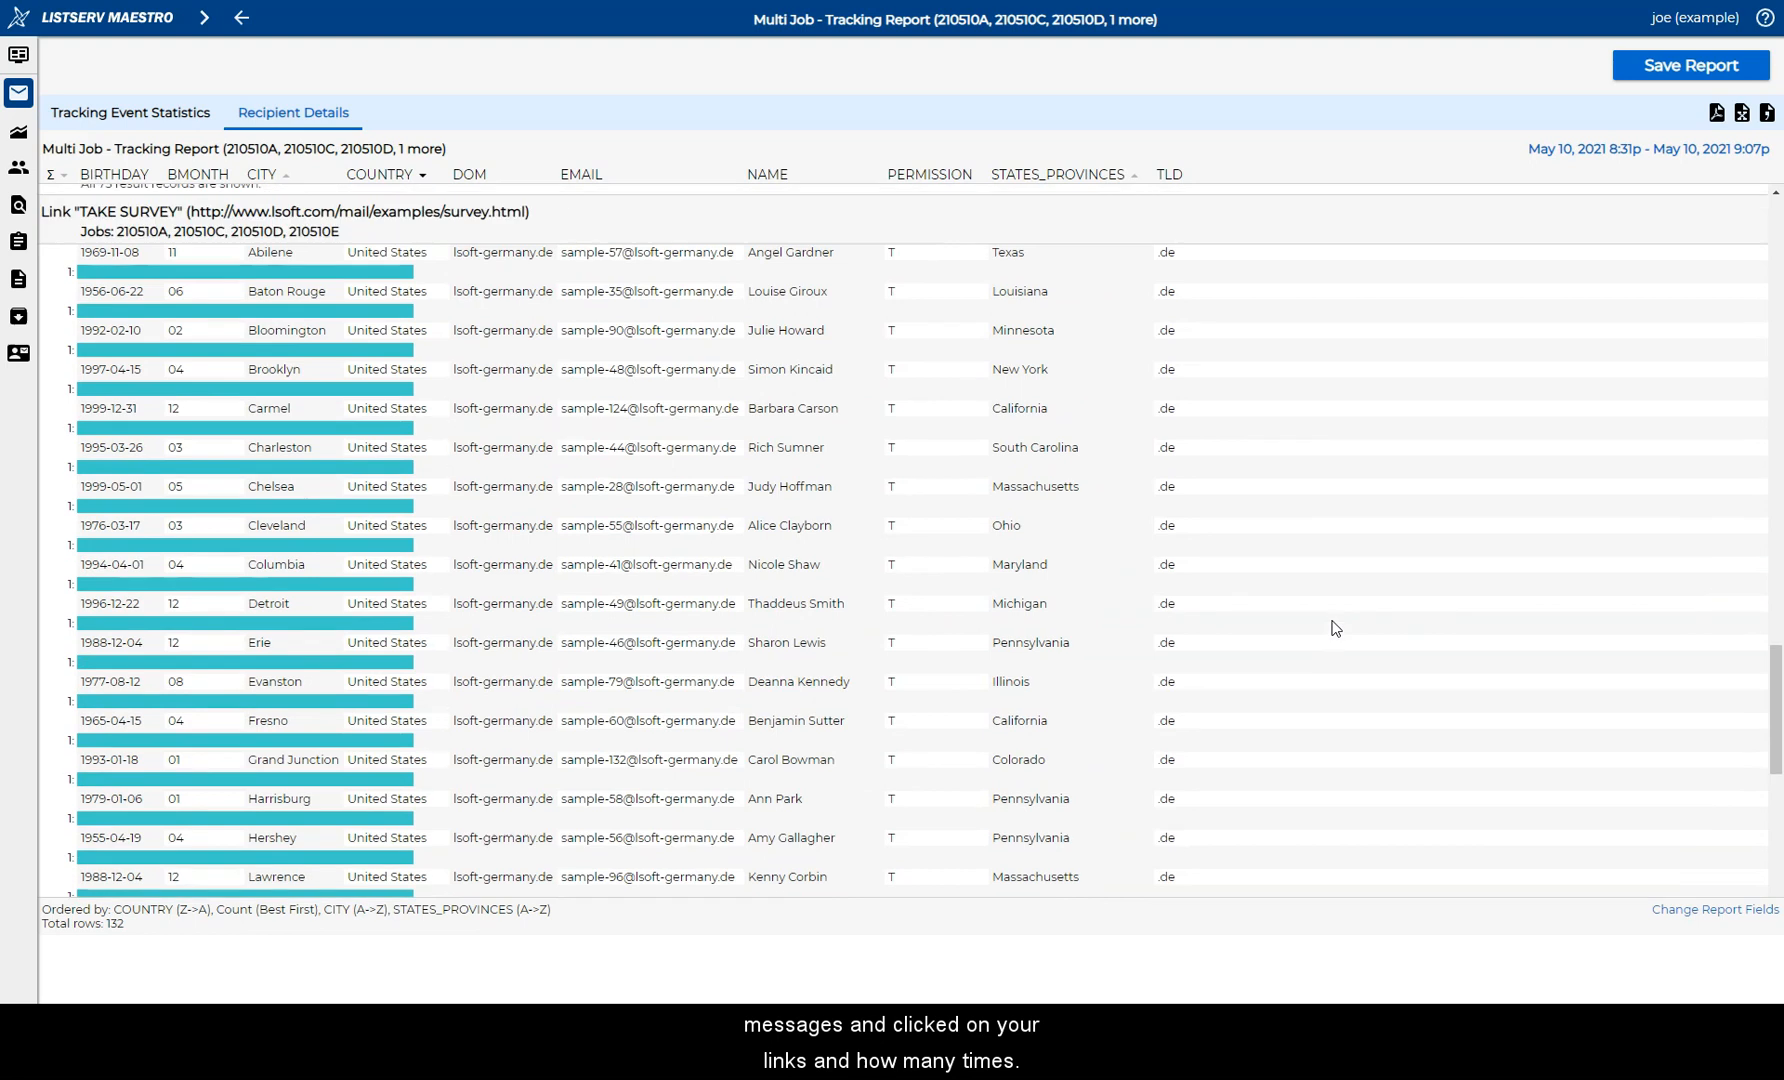
scroll(1333, 628, "up", 20)
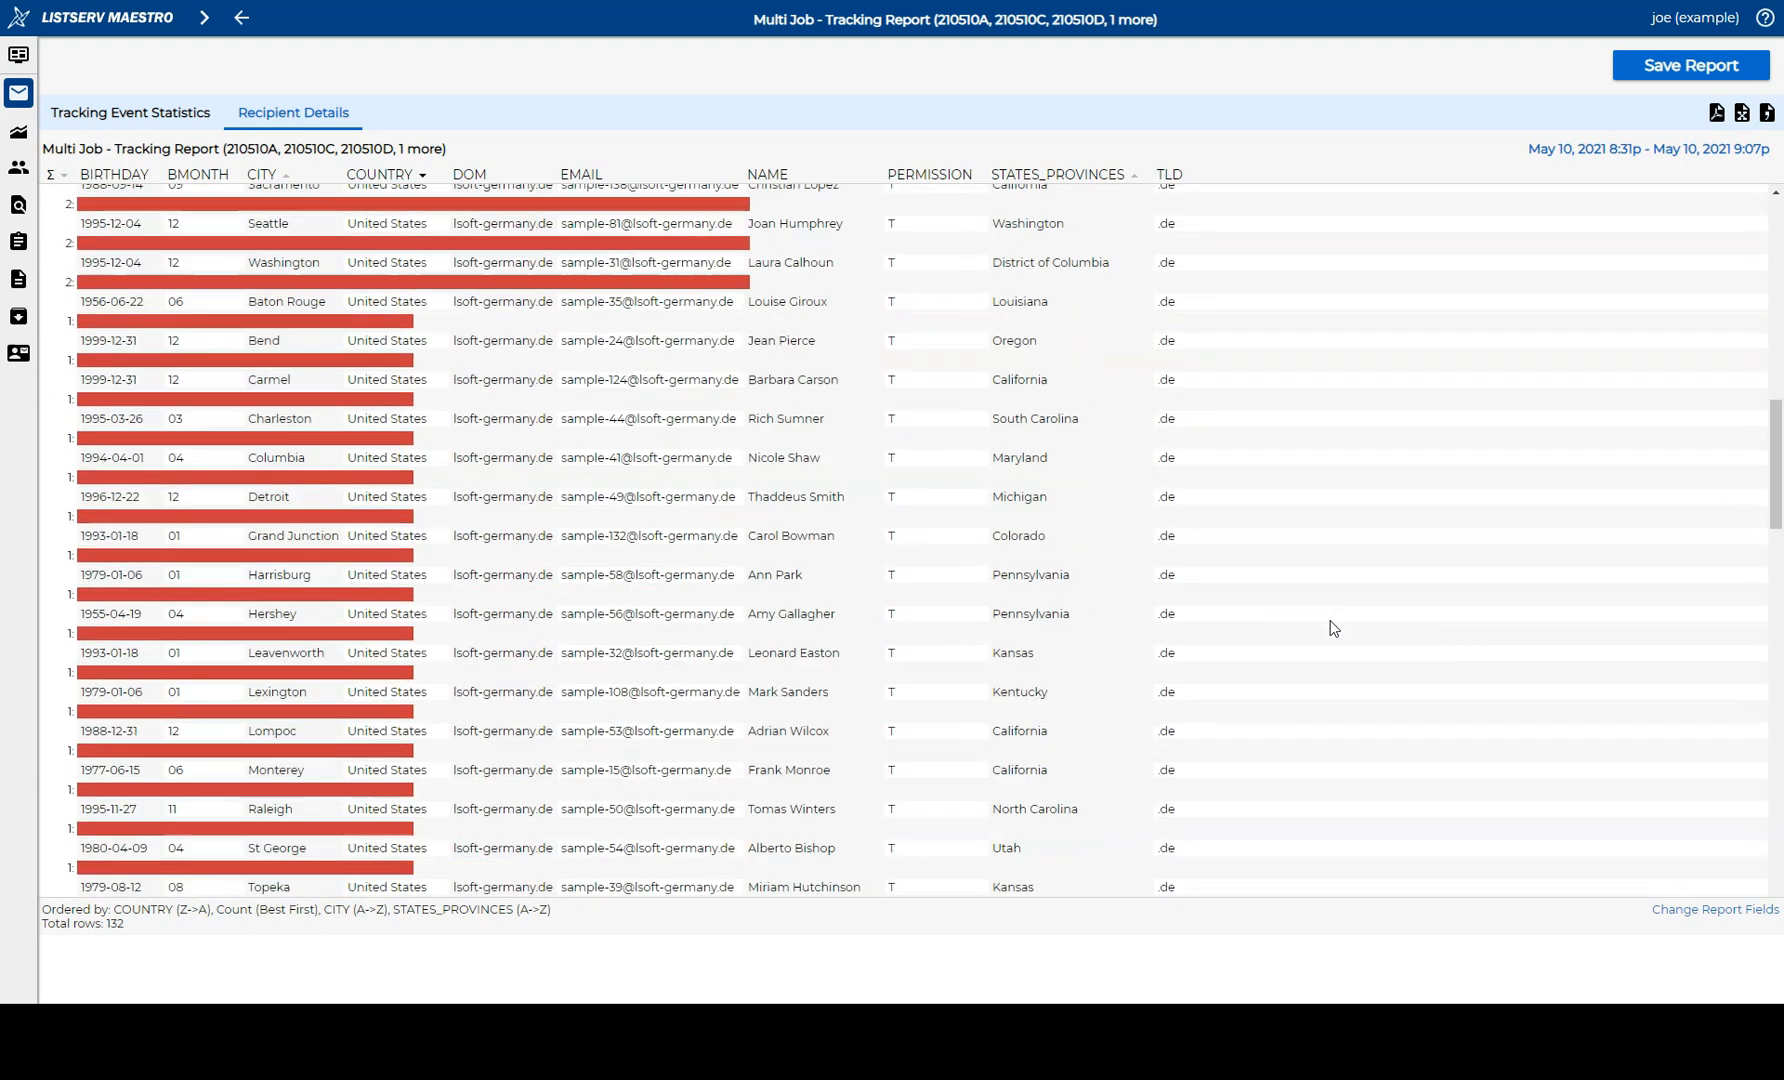
left_click(160, 110)
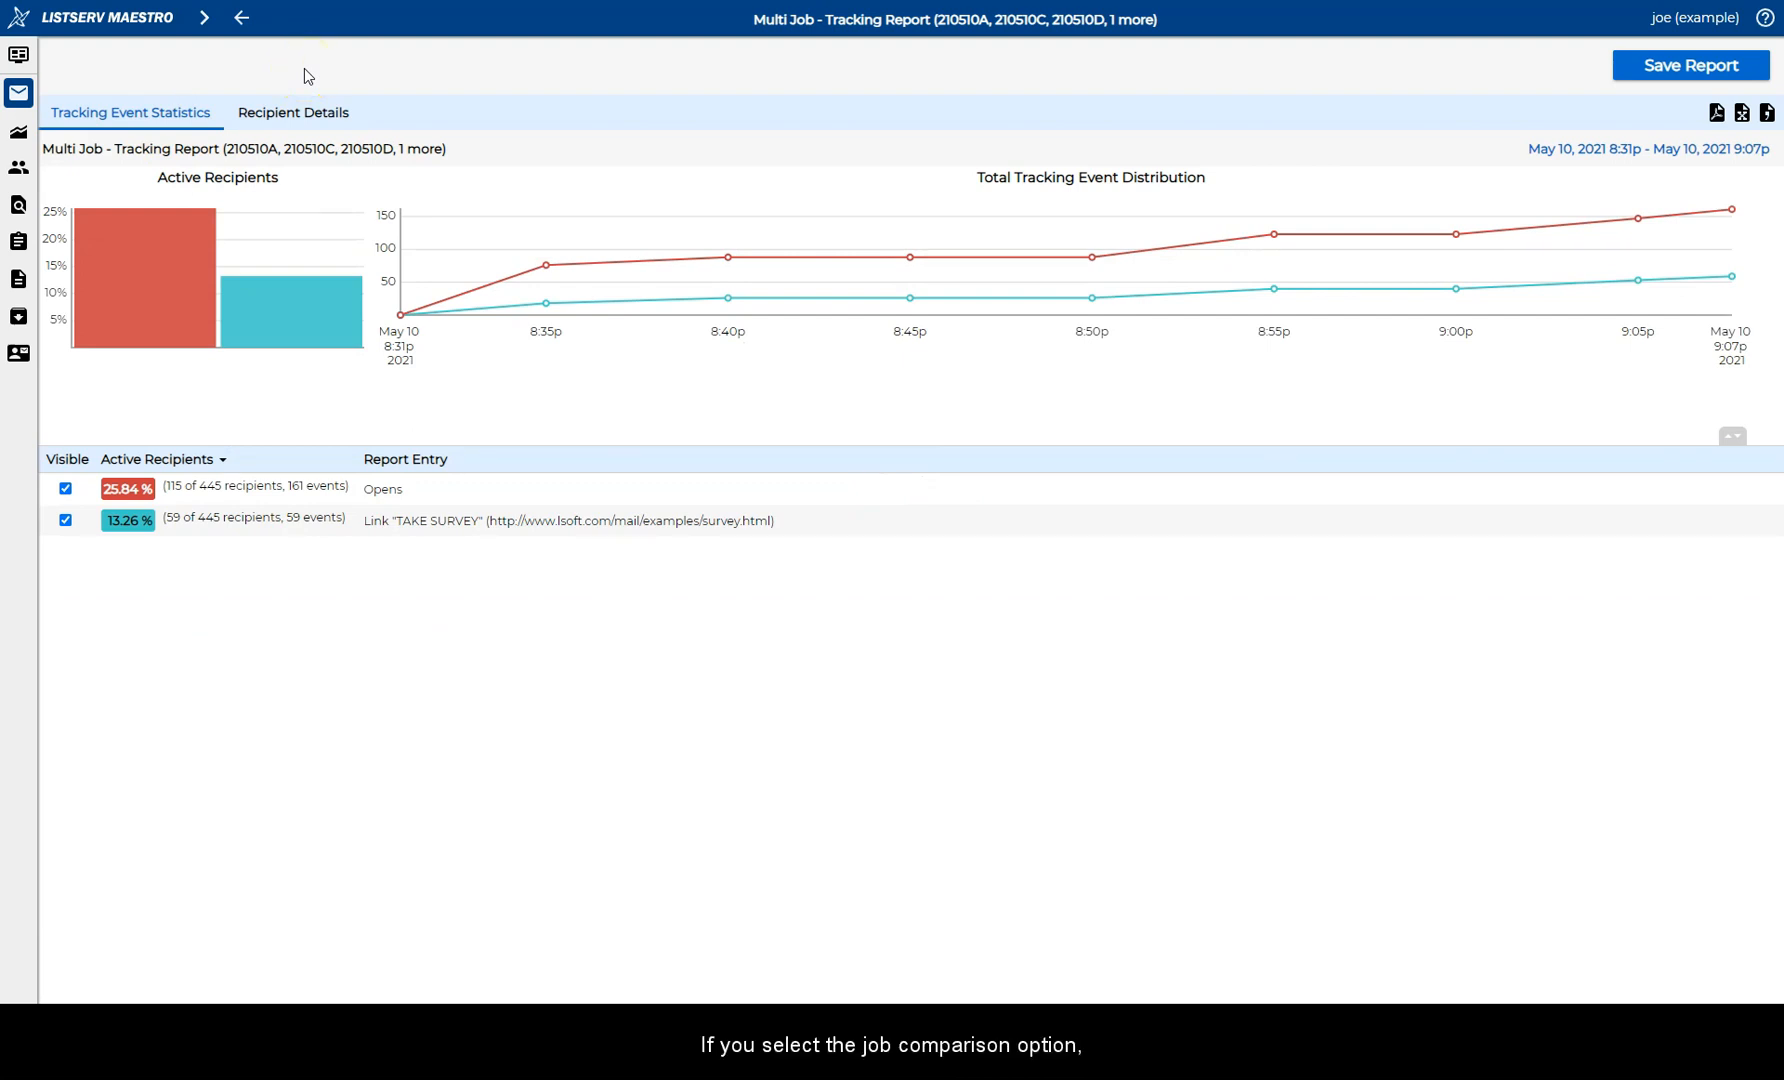
Return to the report definition, set the grouping to Jobs separately (to compare job results), and show the report
left_click(241, 17)
left_click(612, 172)
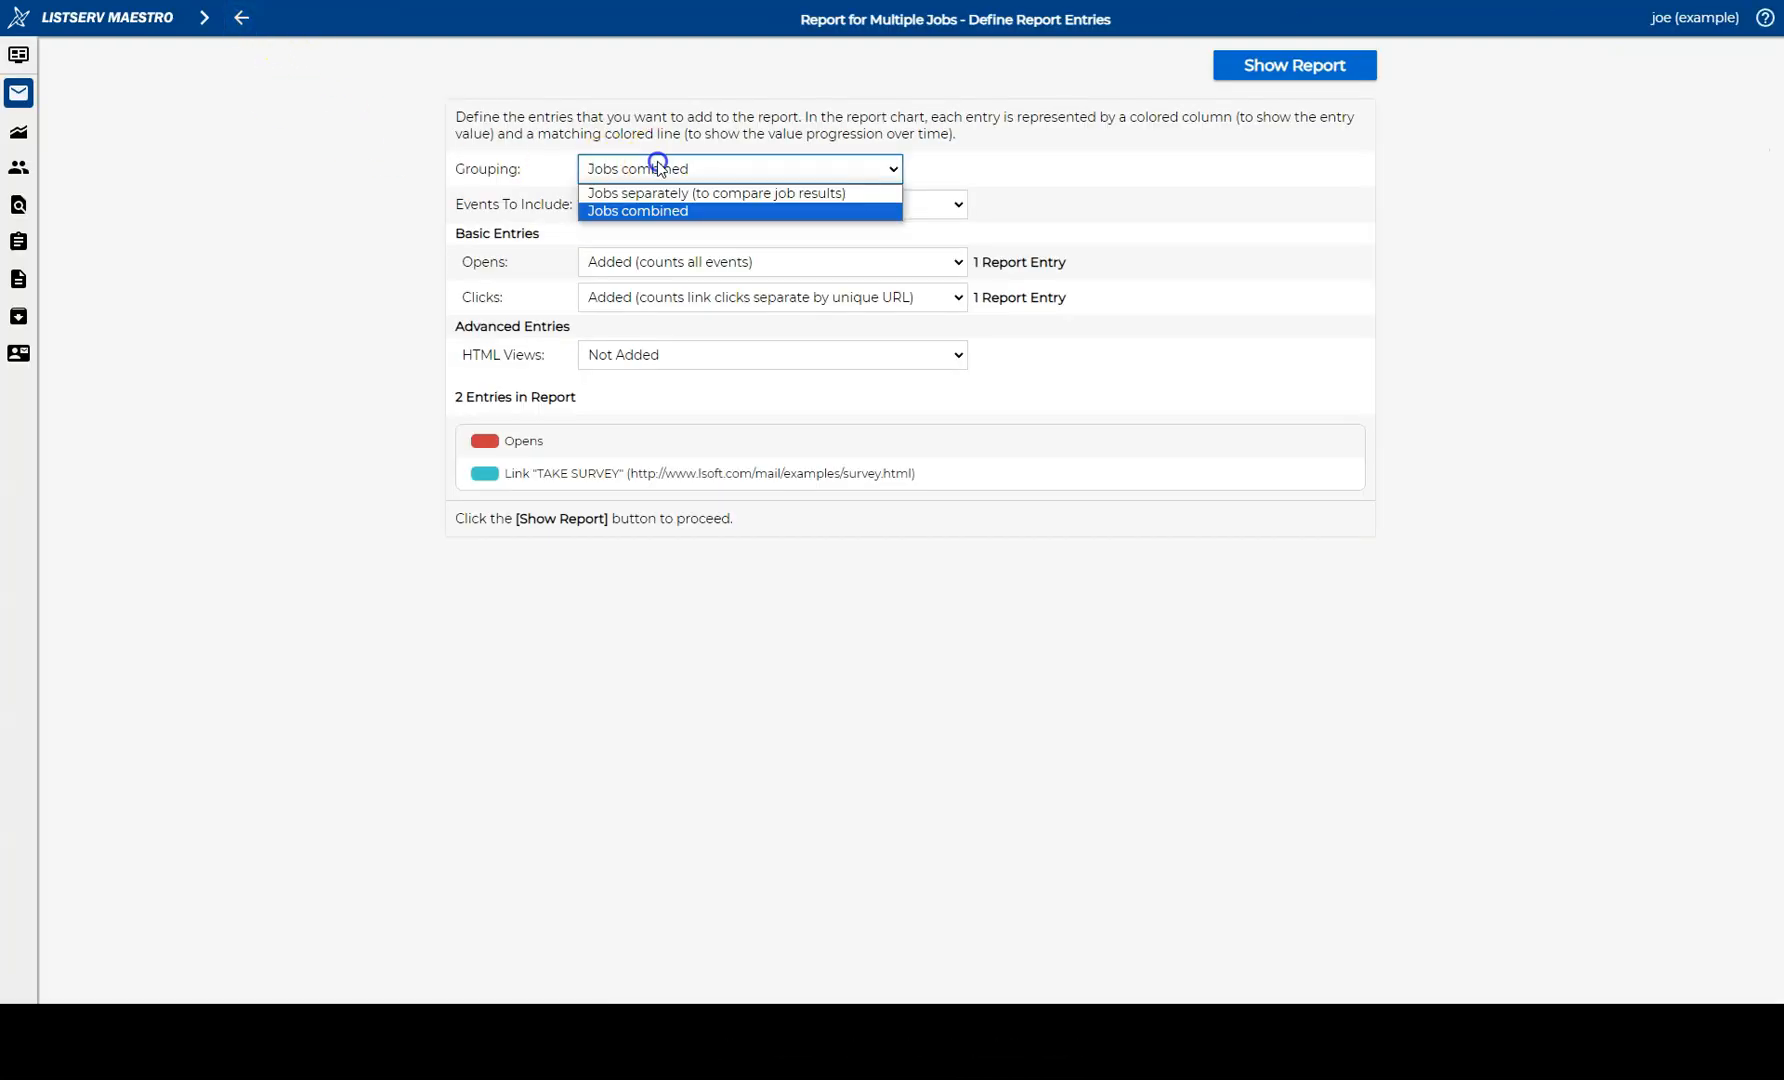
left_click(697, 190)
left_click(1300, 65)
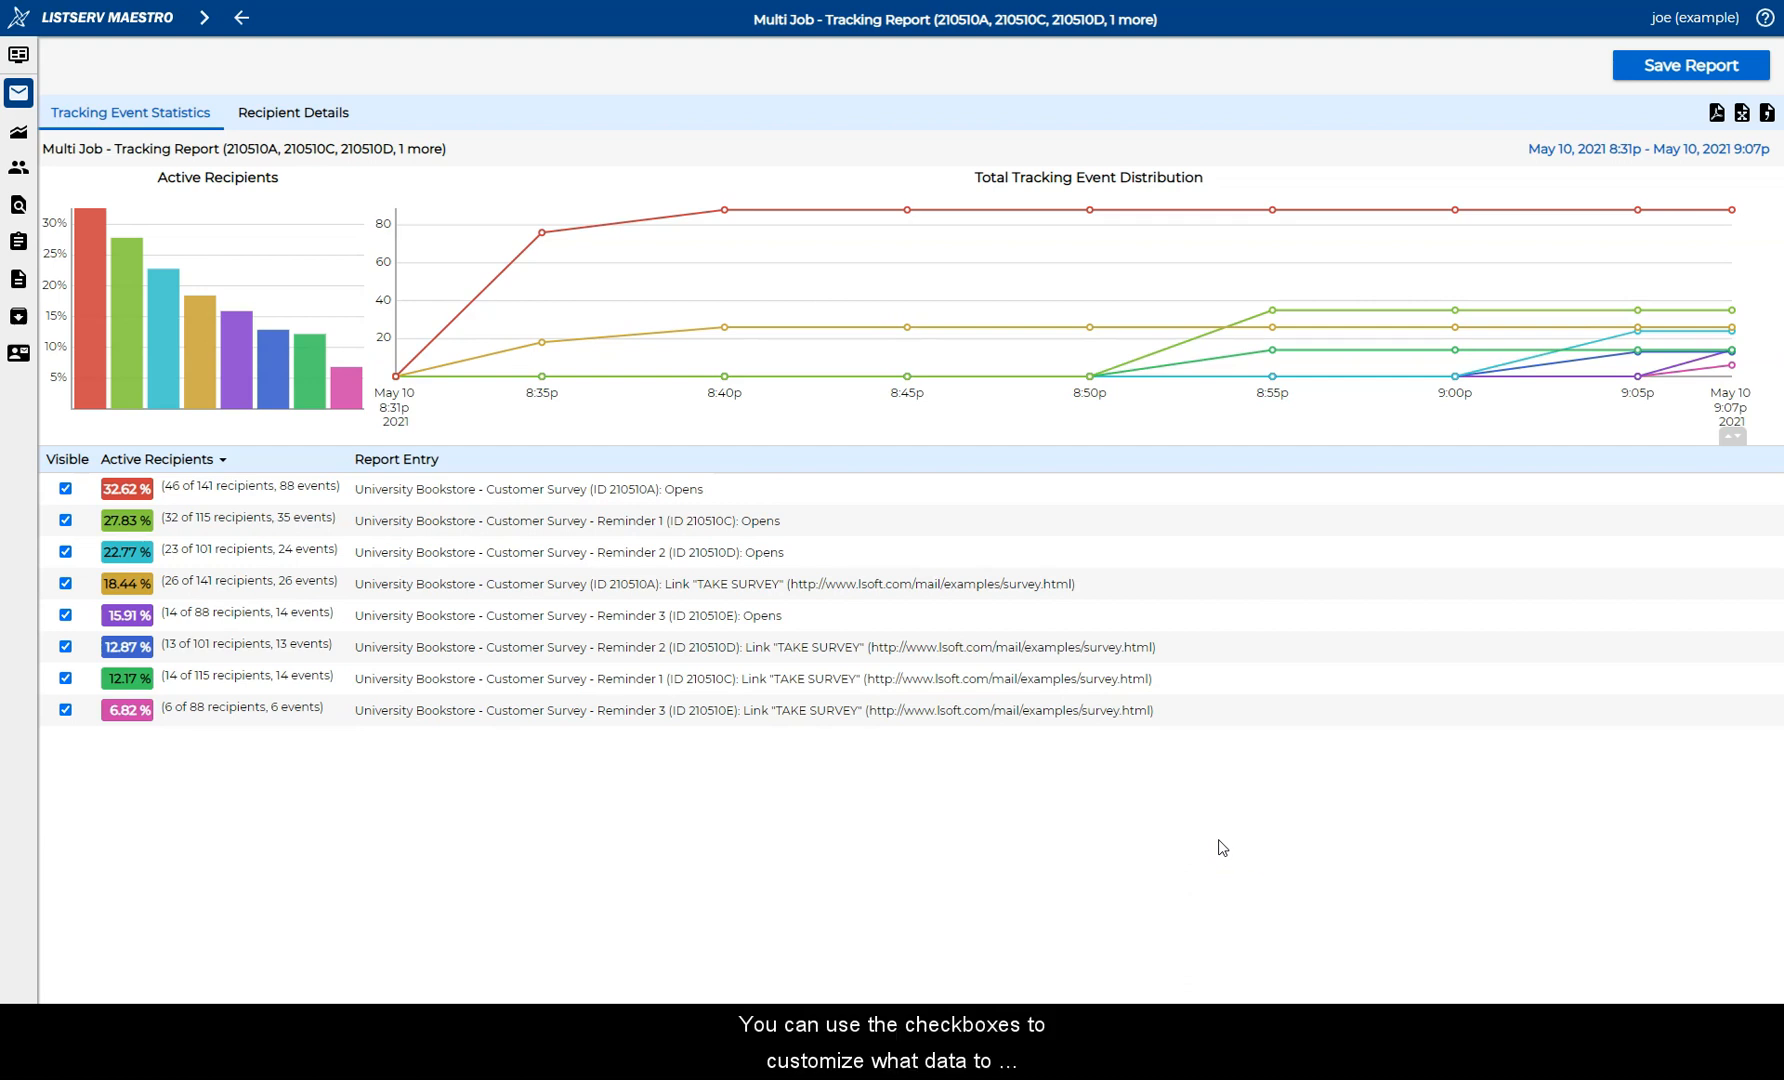
Hide the four "TAKE SURVEY" link entries and compare when opens of the survey and its three reminders occurred over time
left_click(66, 711)
left_click(65, 679)
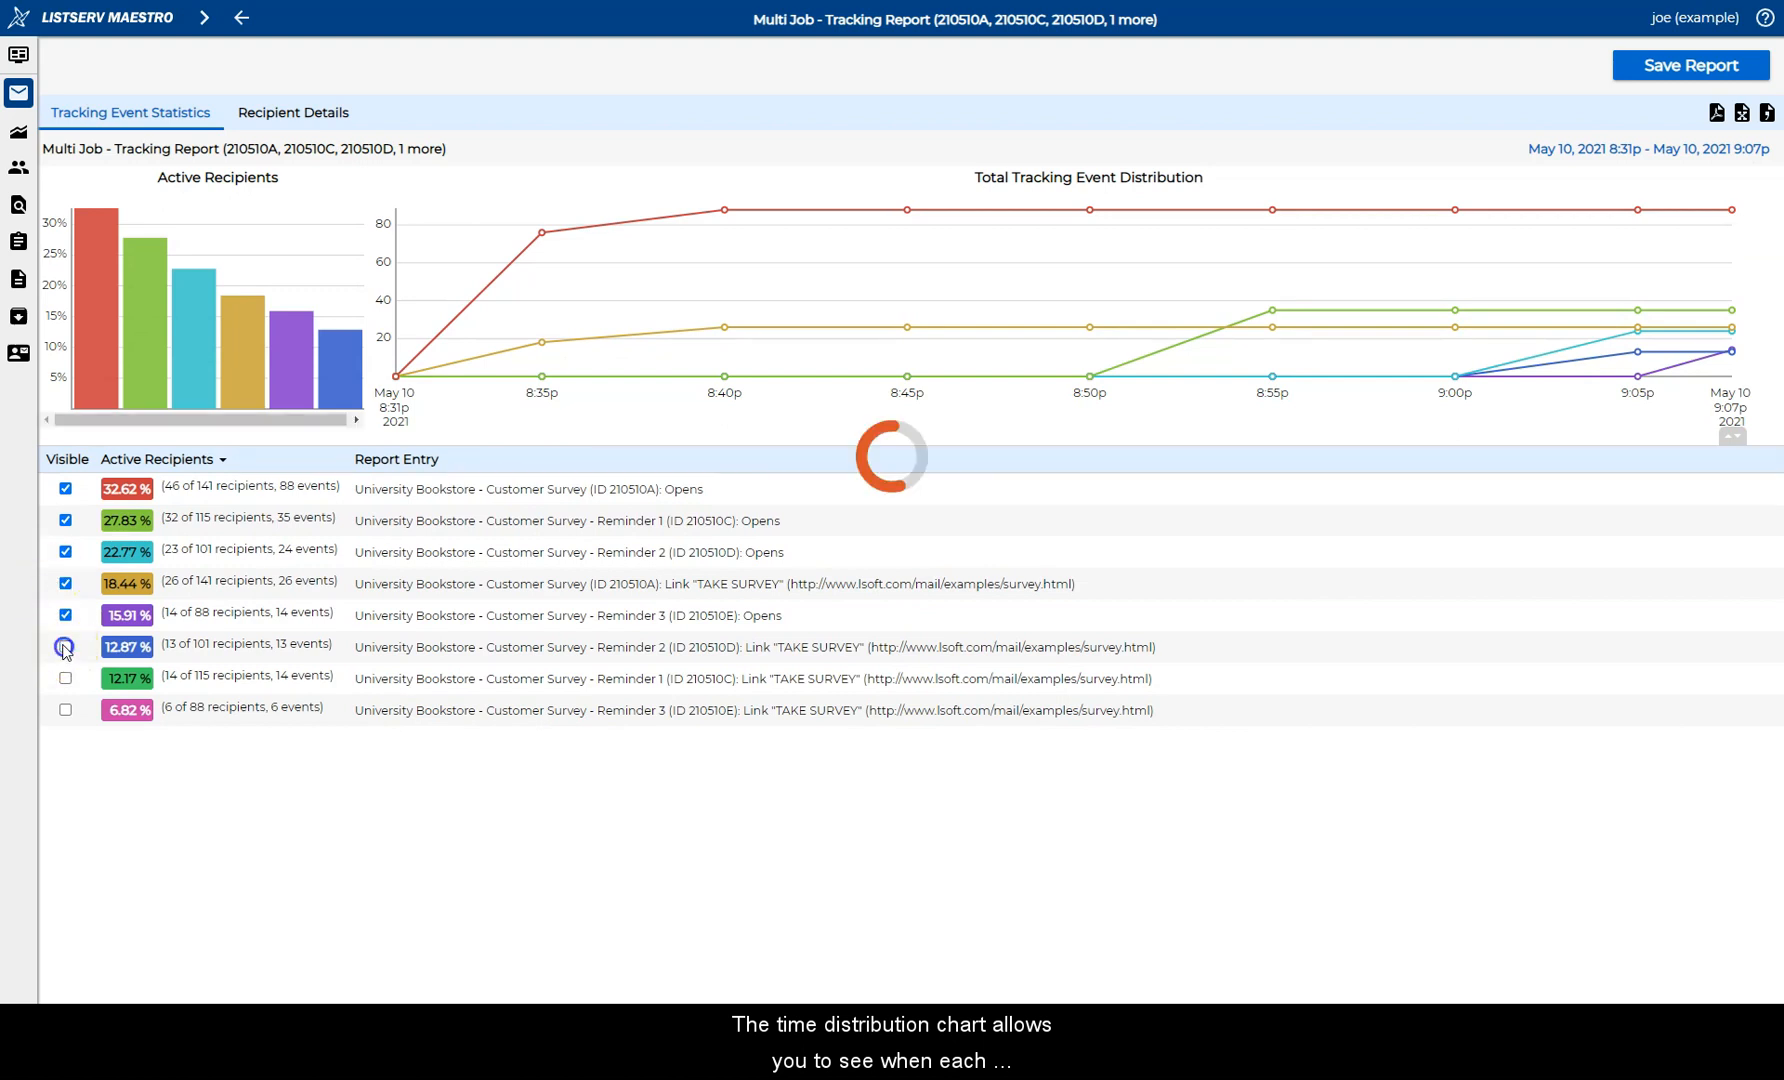
left_click(64, 648)
left_click(65, 585)
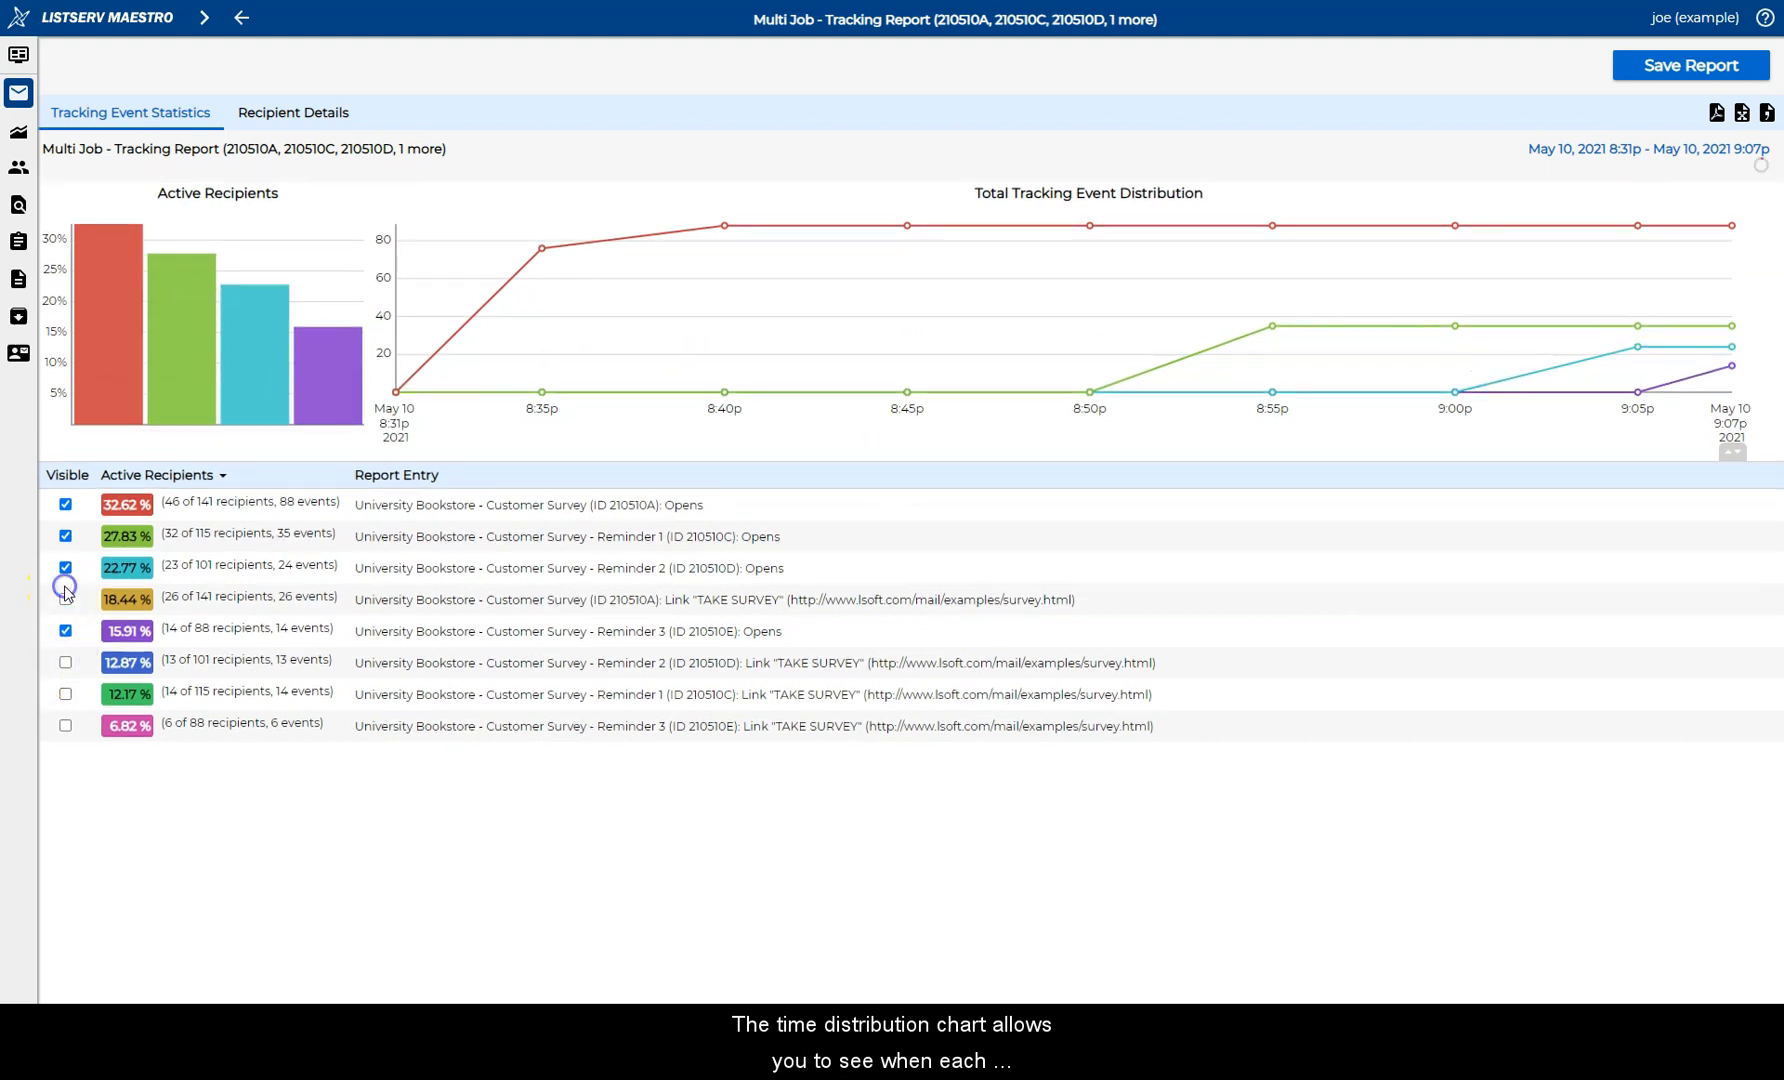
mouse_move(399, 379)
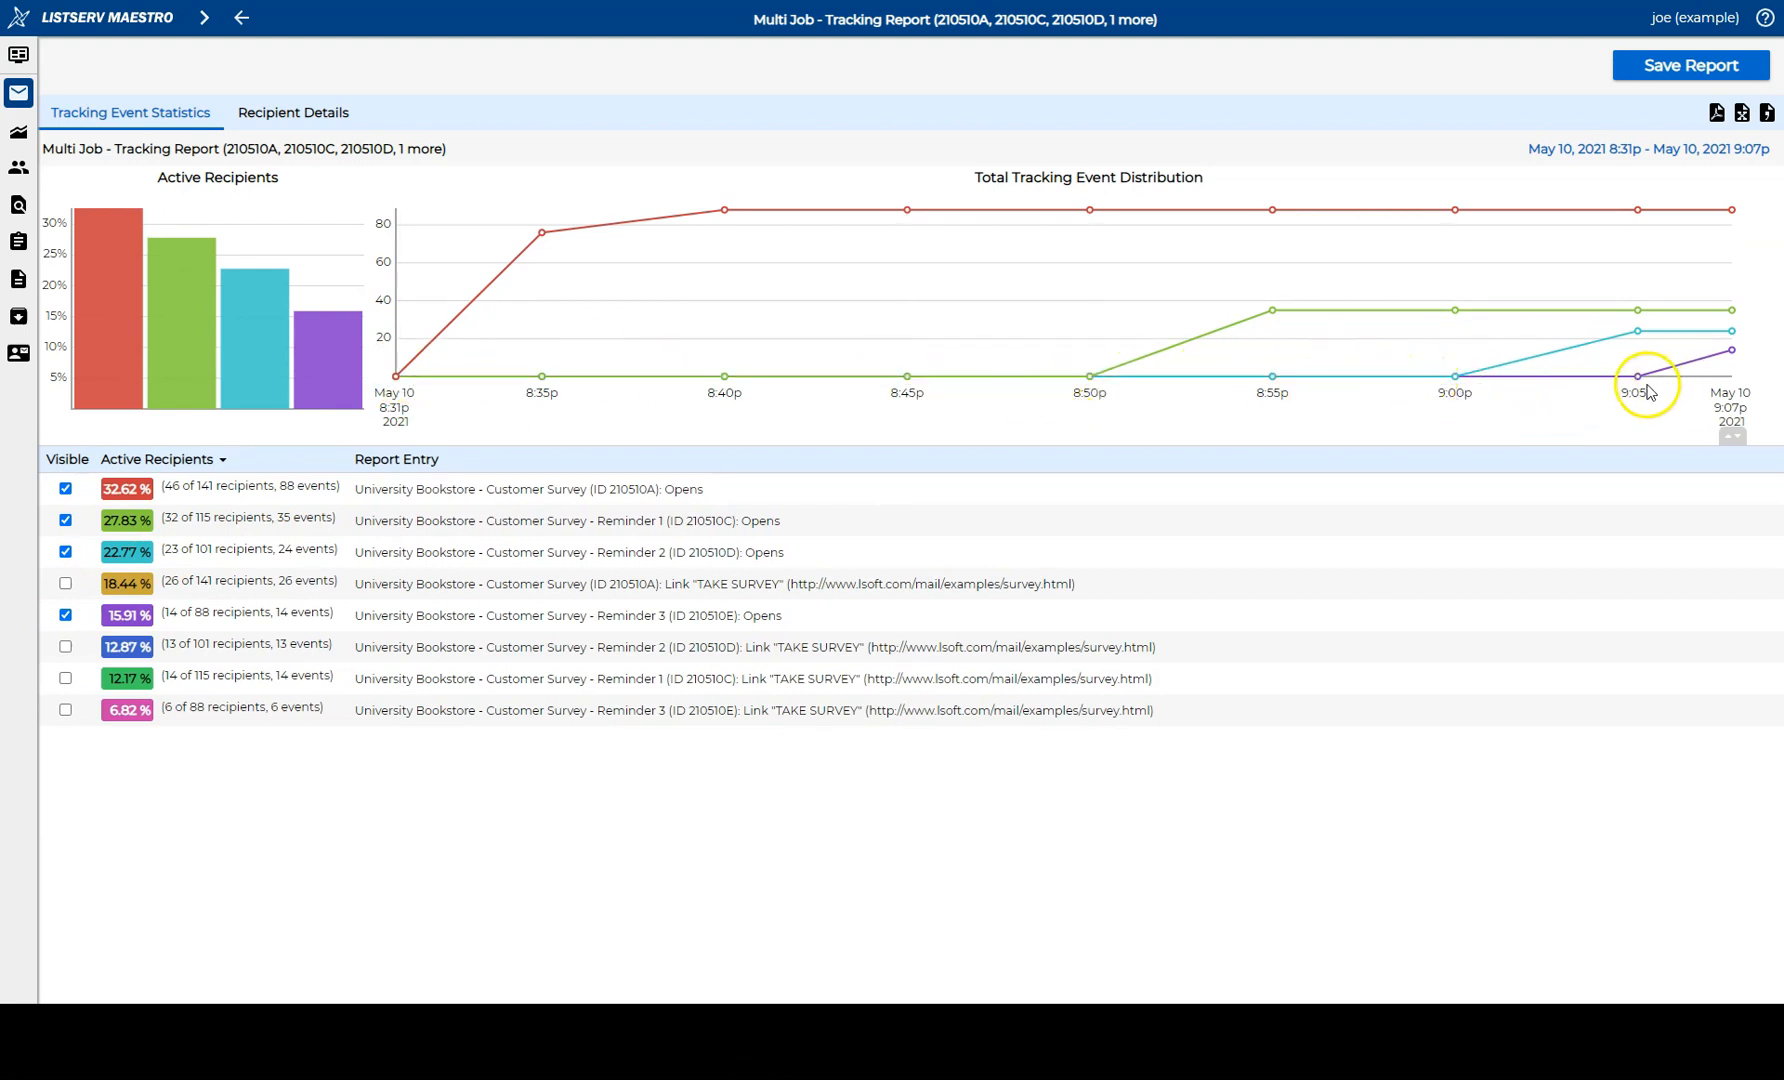
mouse_move(1734, 353)
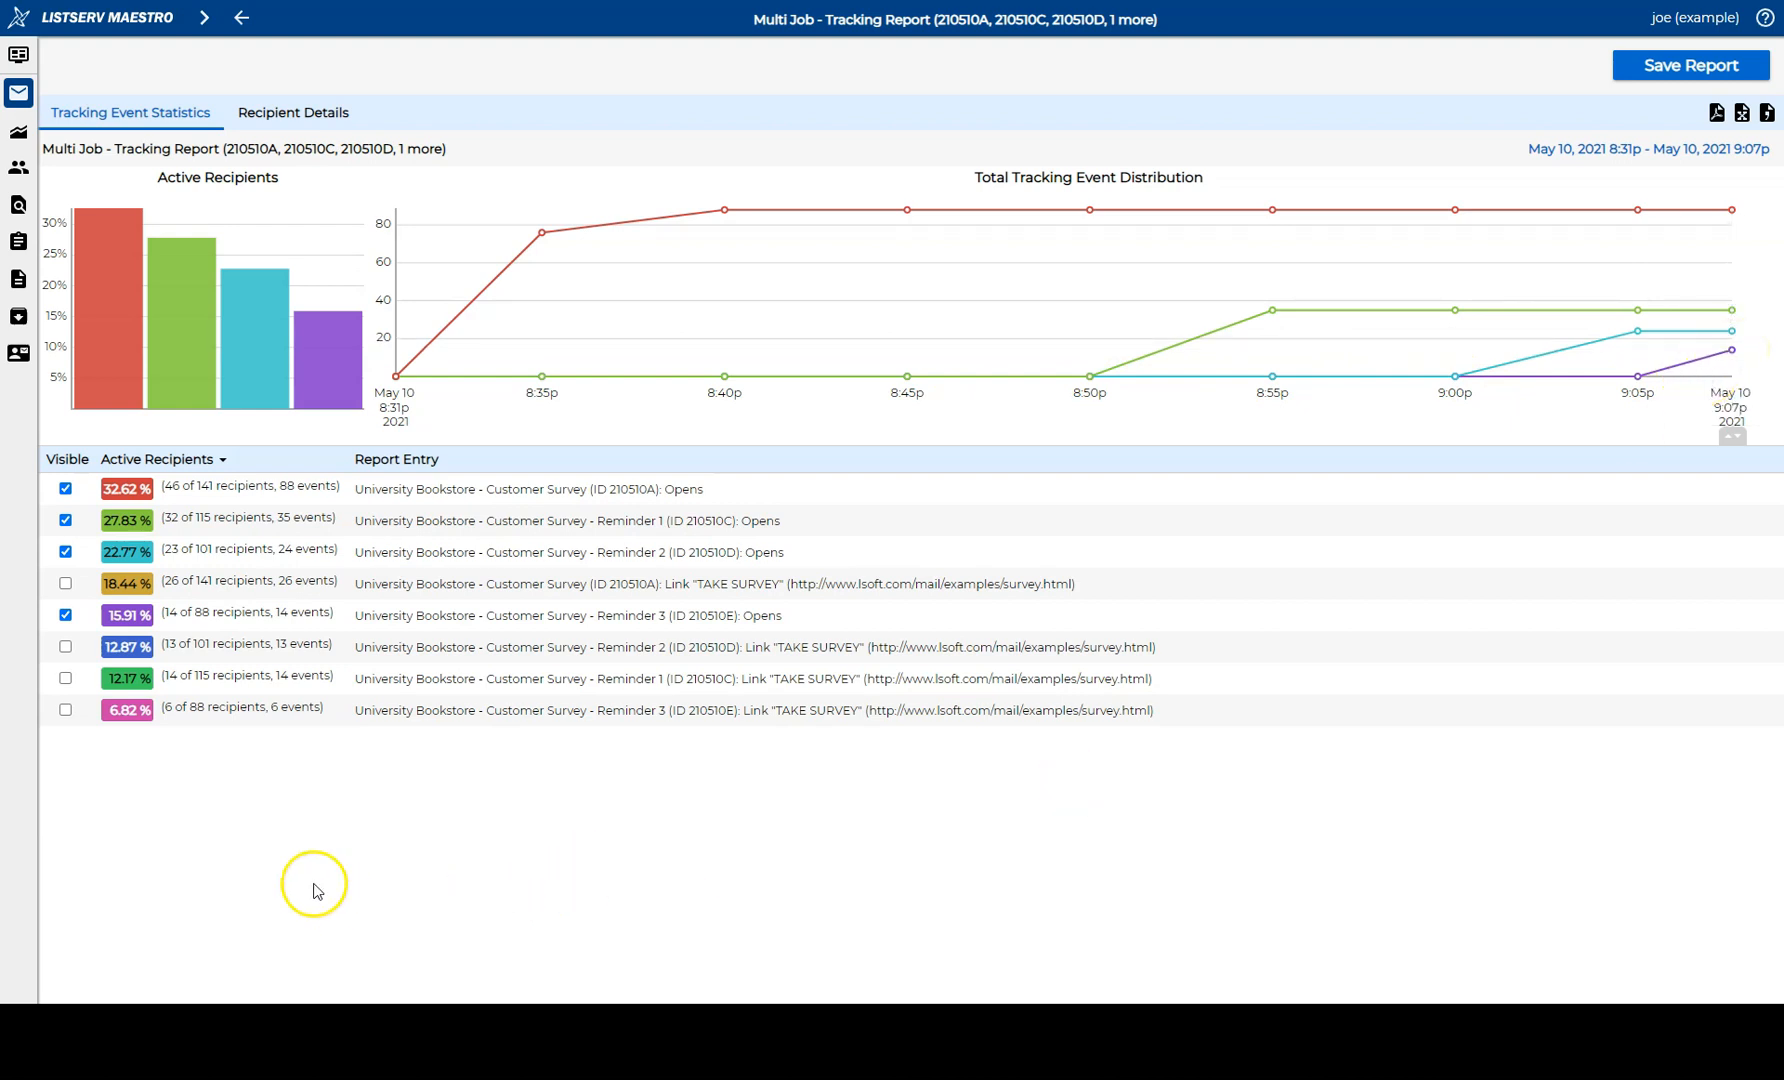
Make the four "TAKE SURVEY" link entries visible again and save the multi-job tracking report
left_click(65, 711)
left_click(65, 679)
left_click(65, 647)
left_click(65, 583)
left_click(1652, 66)
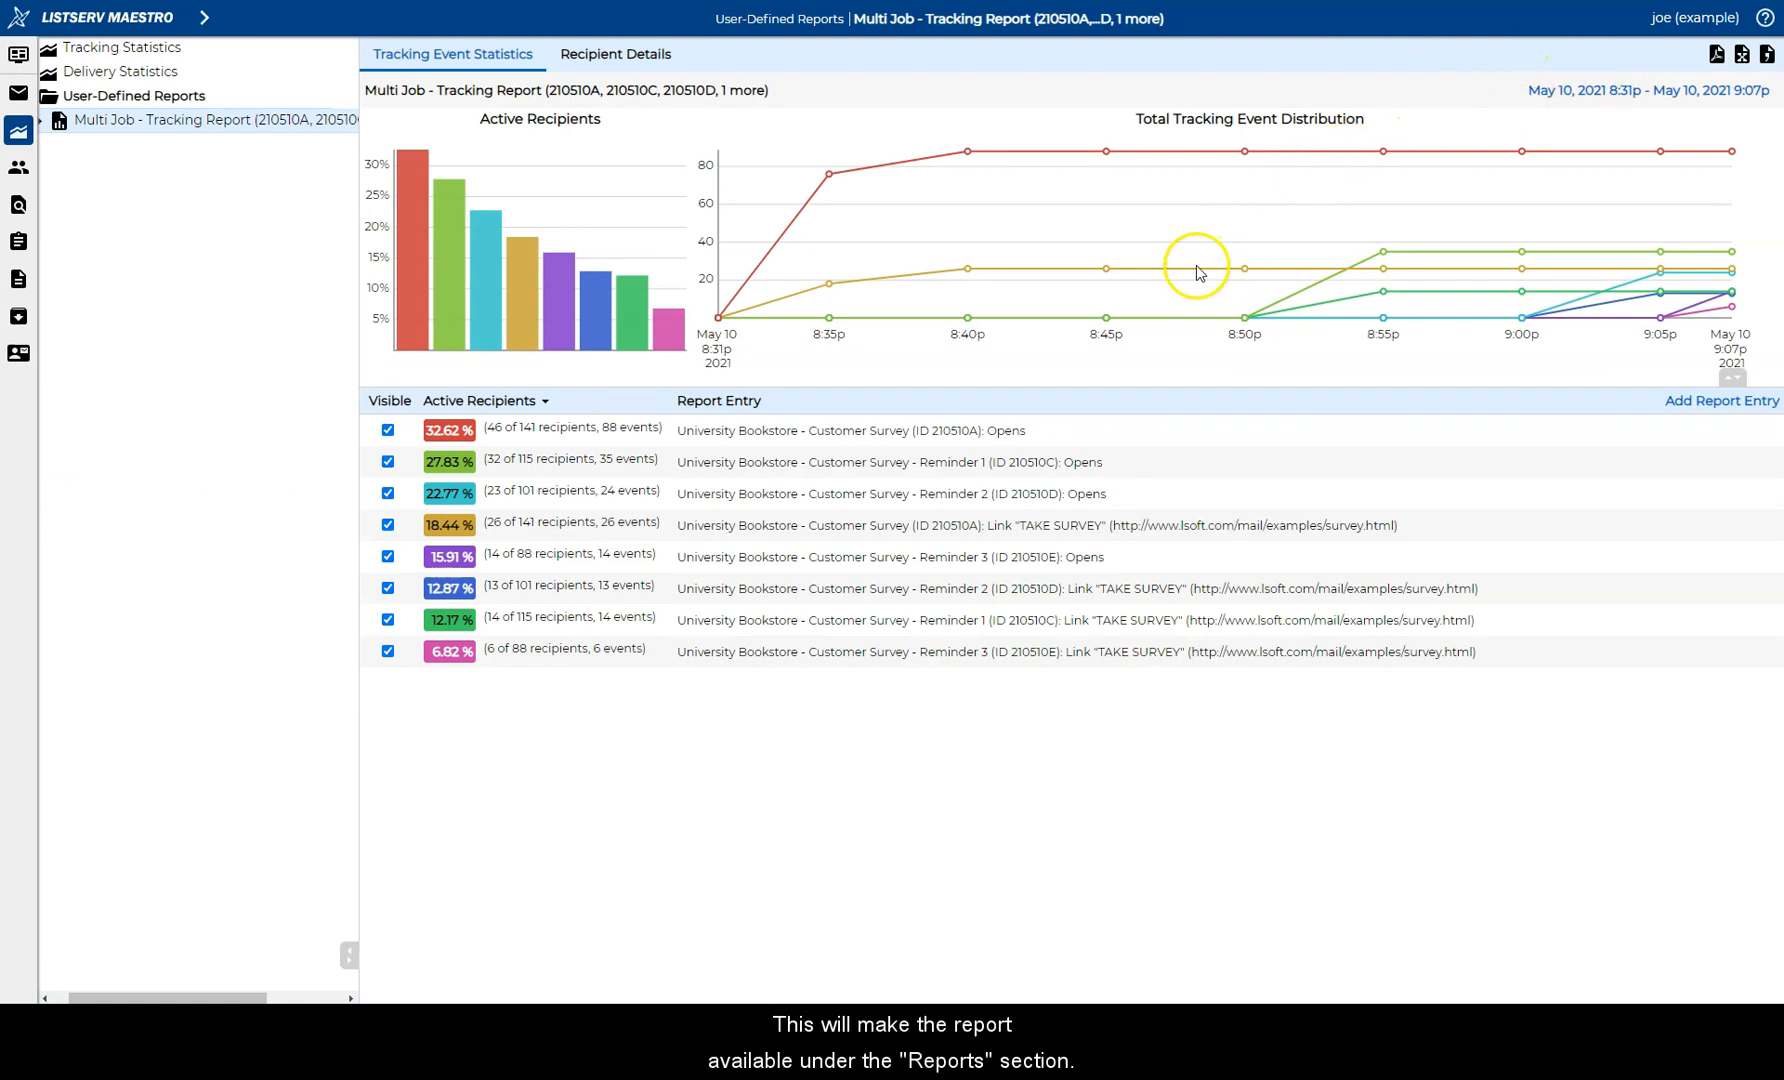
Rename the saved multi-job tracking report to "Customer Survey"
left_click(203, 22)
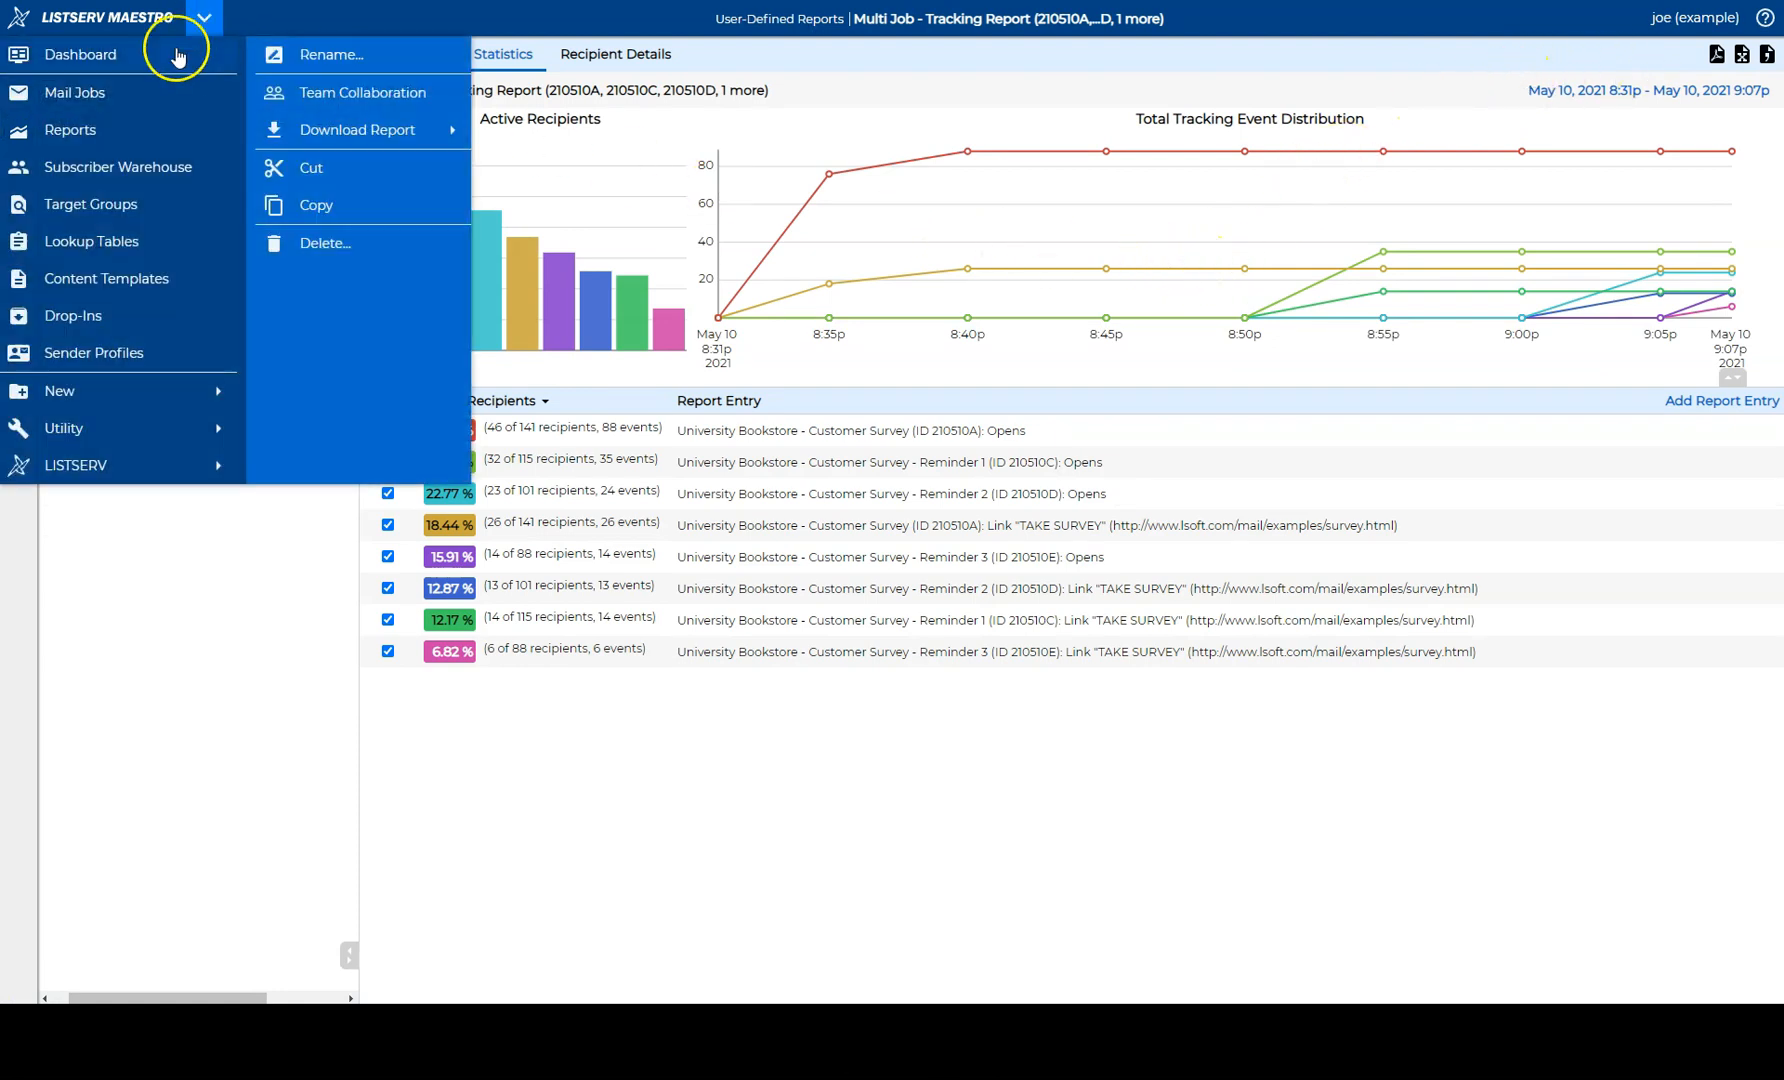
left_click(210, 18)
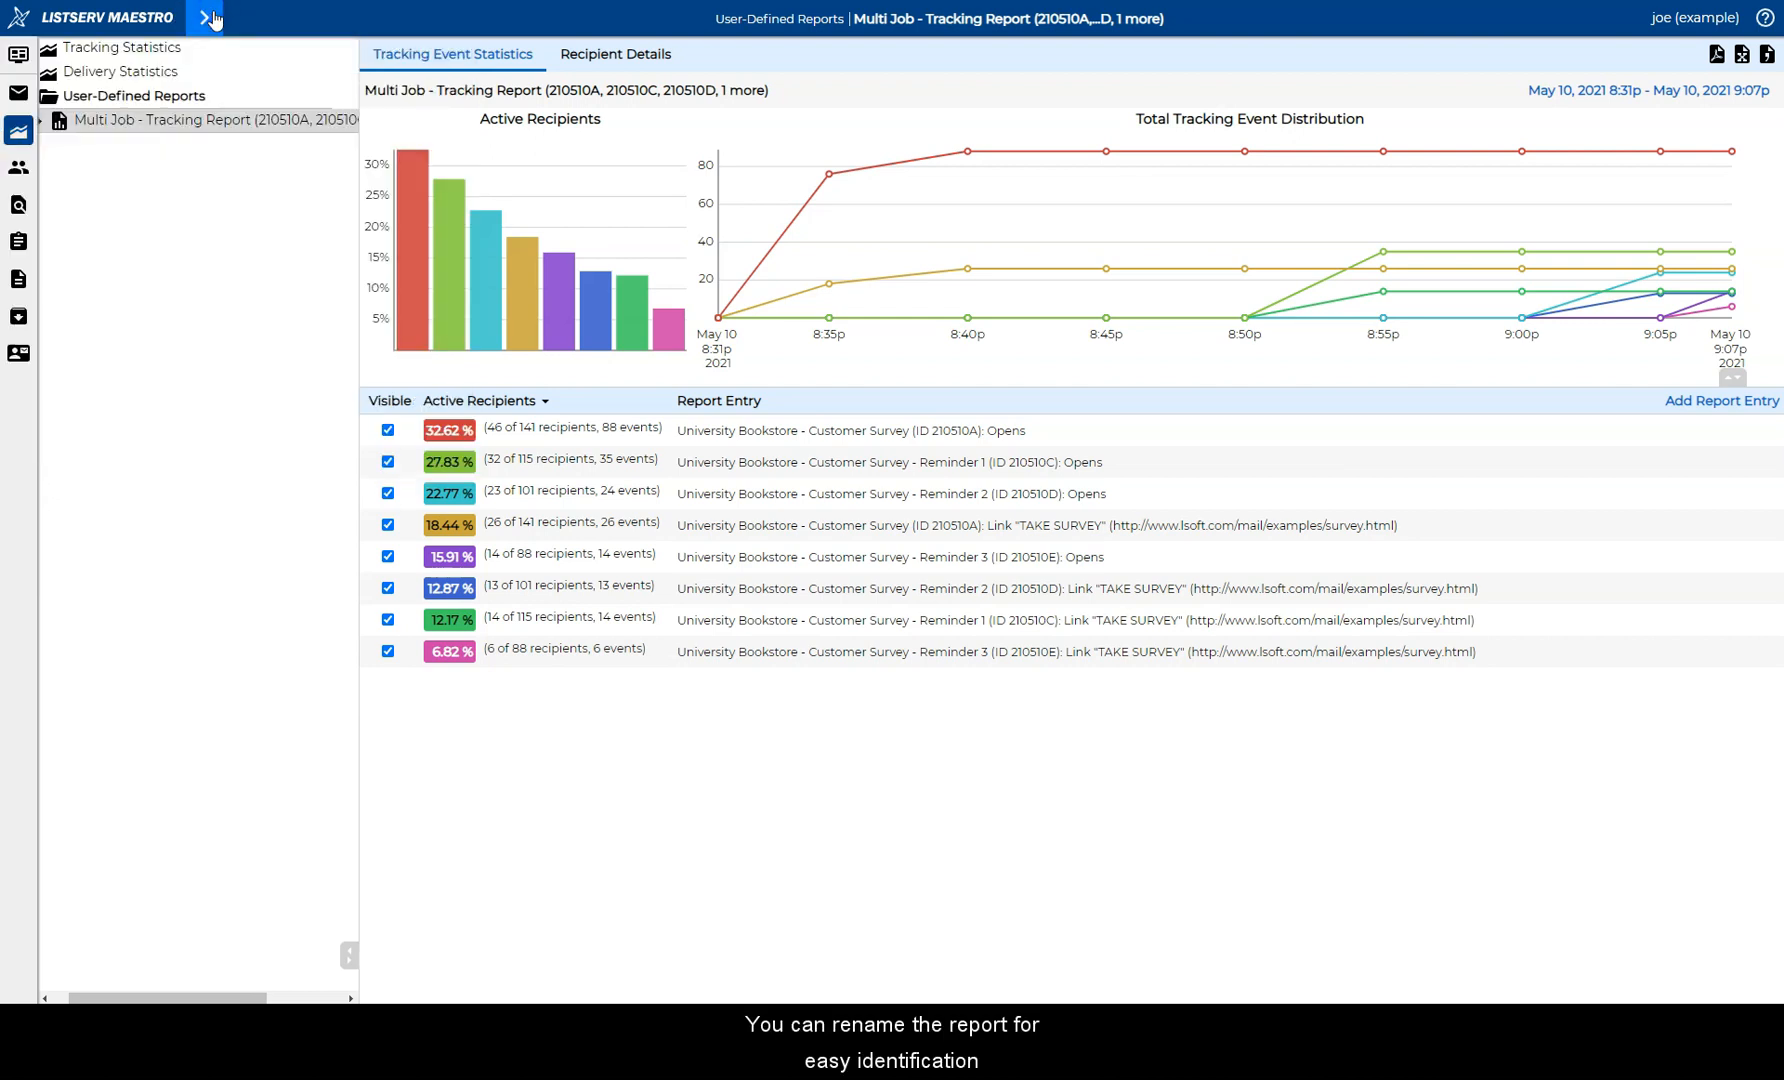
left_click(187, 121)
right_click(187, 121)
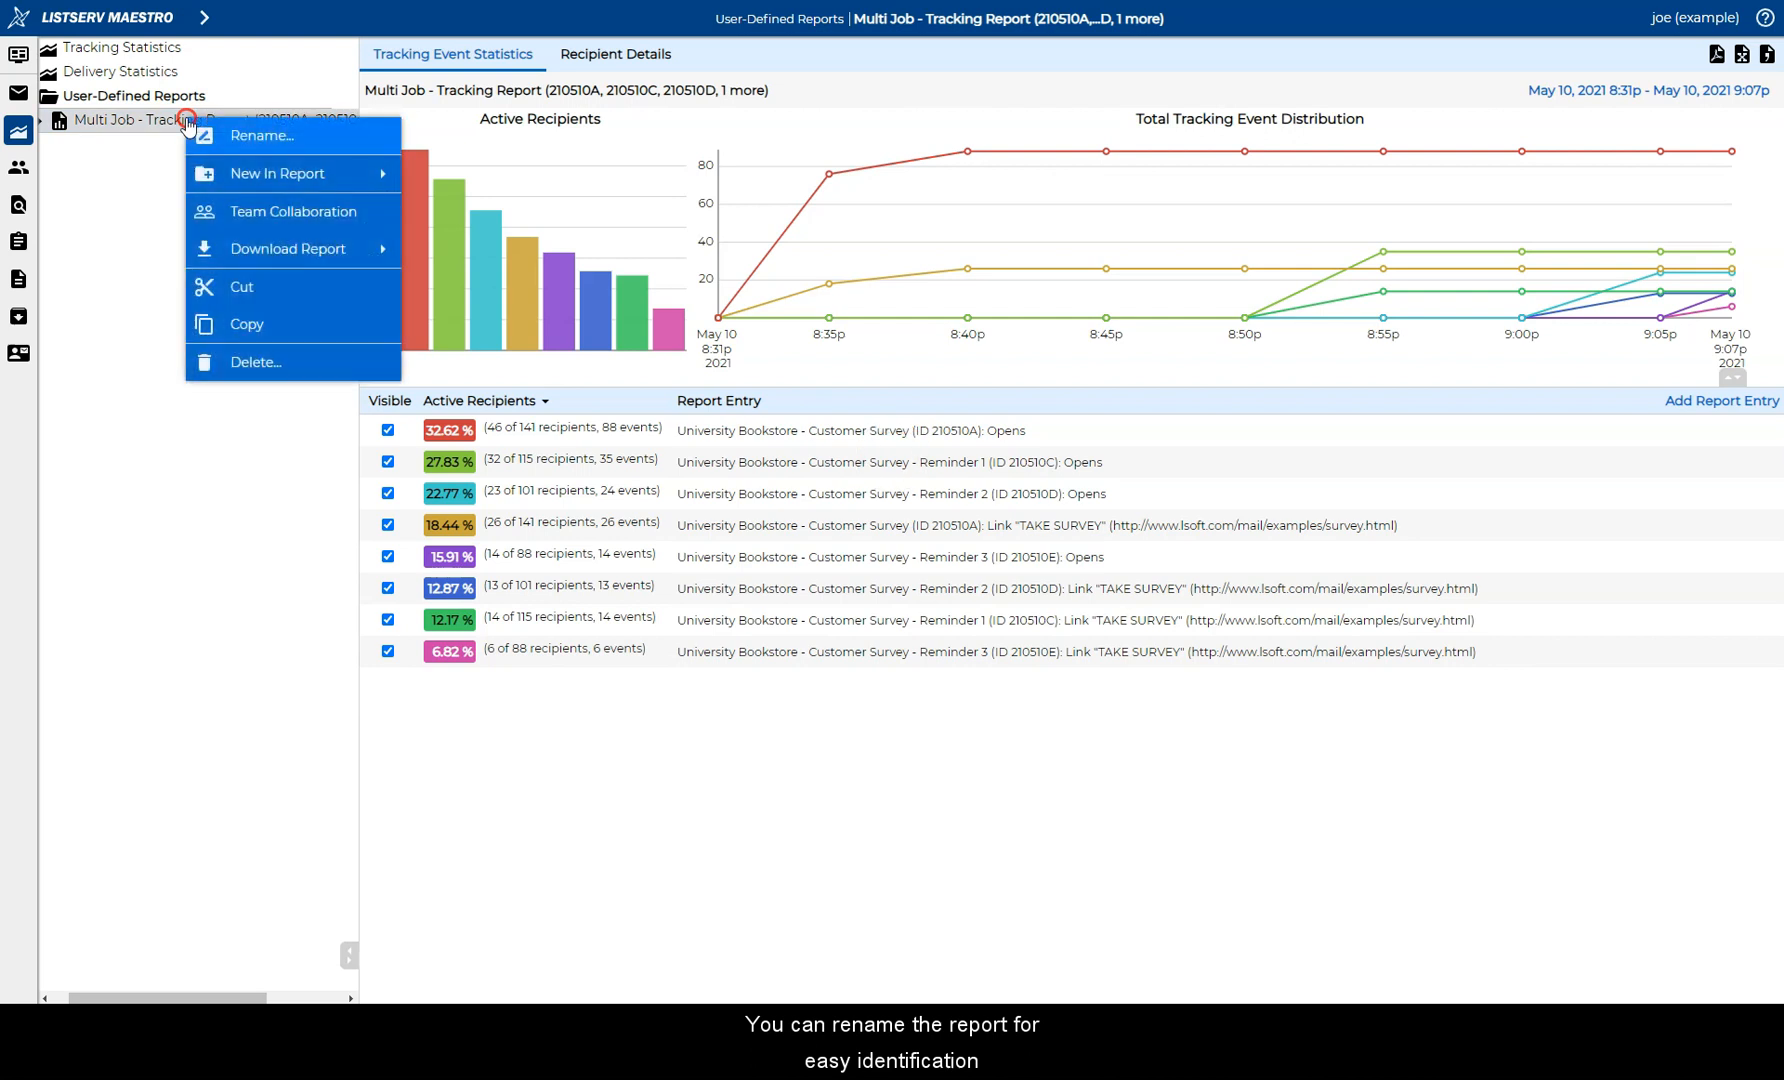
left_click(253, 137)
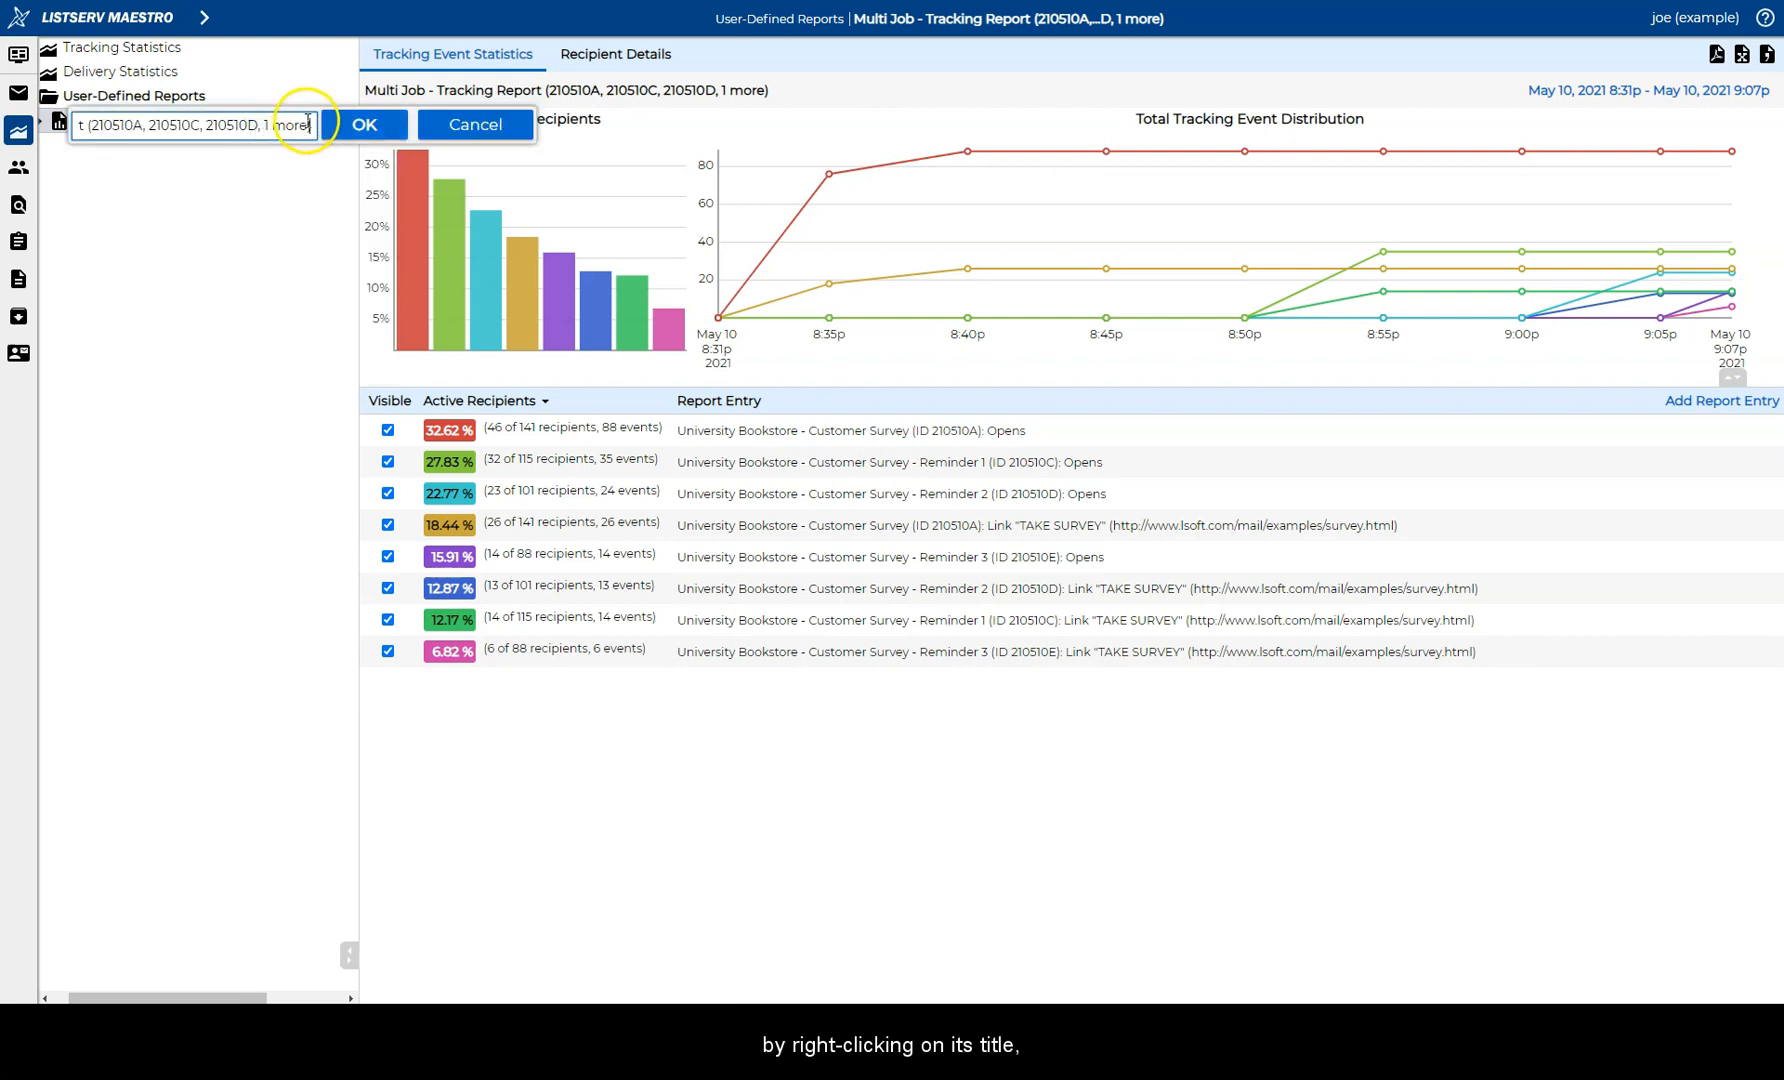
key("ctrl+a")
key("BackSpace")
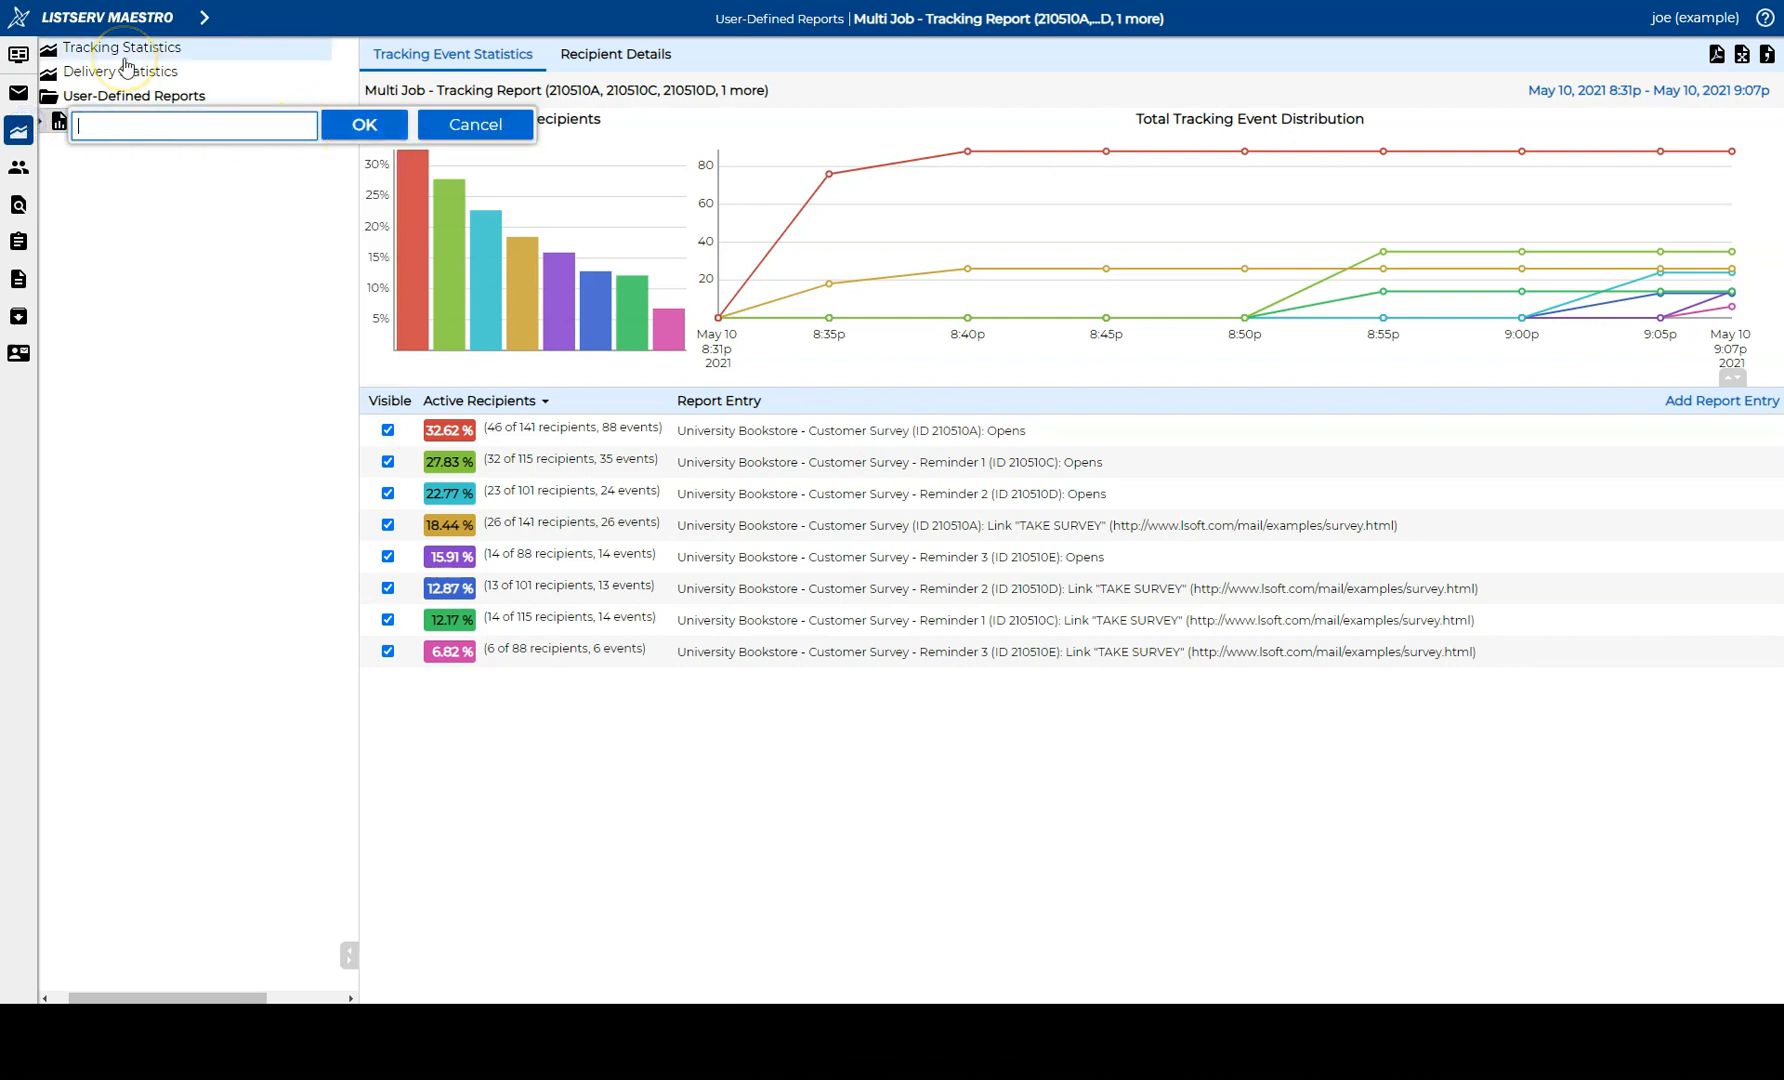
type("Customer Survey")
left_click(362, 124)
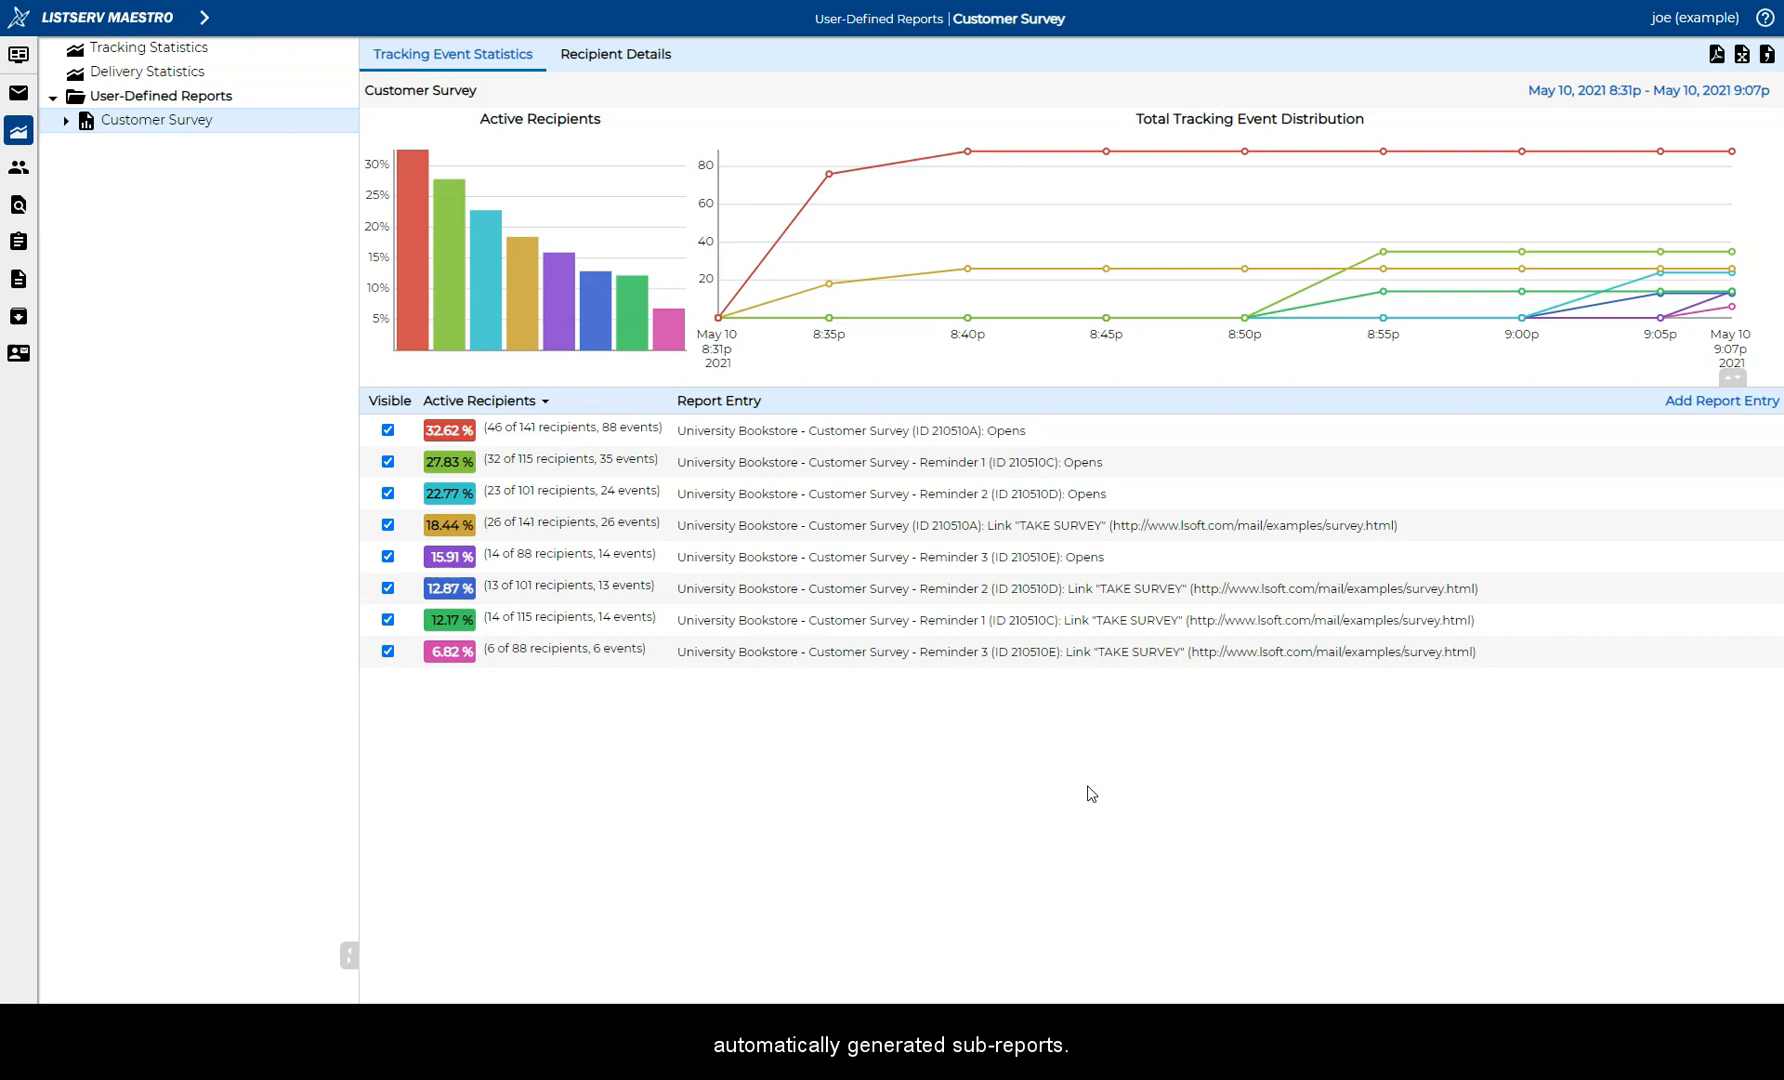
Expand the Customer Survey report, widen the report tree, and examine sub-reports for opens of 210510A, 210510C and 210510D and the 210510A survey link
left_click(65, 120)
left_click_drag(358, 452, 885, 459)
left_click(418, 150)
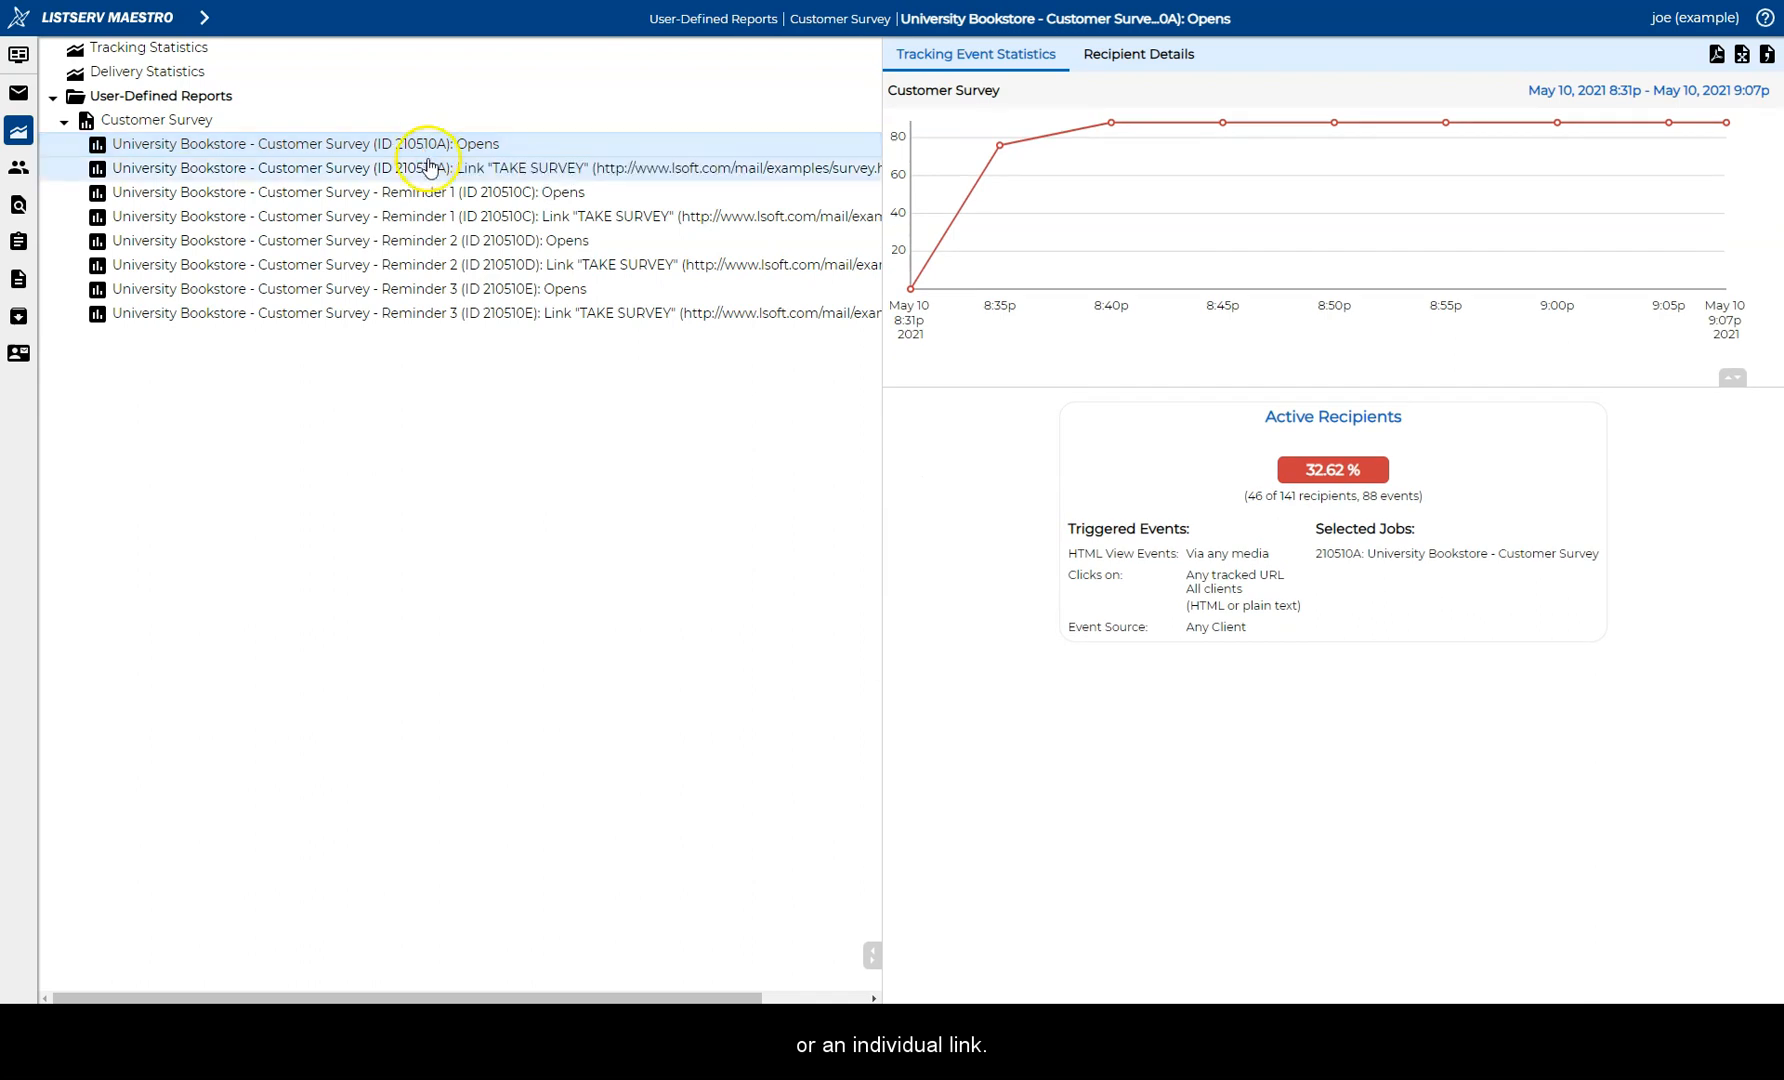
left_click(447, 195)
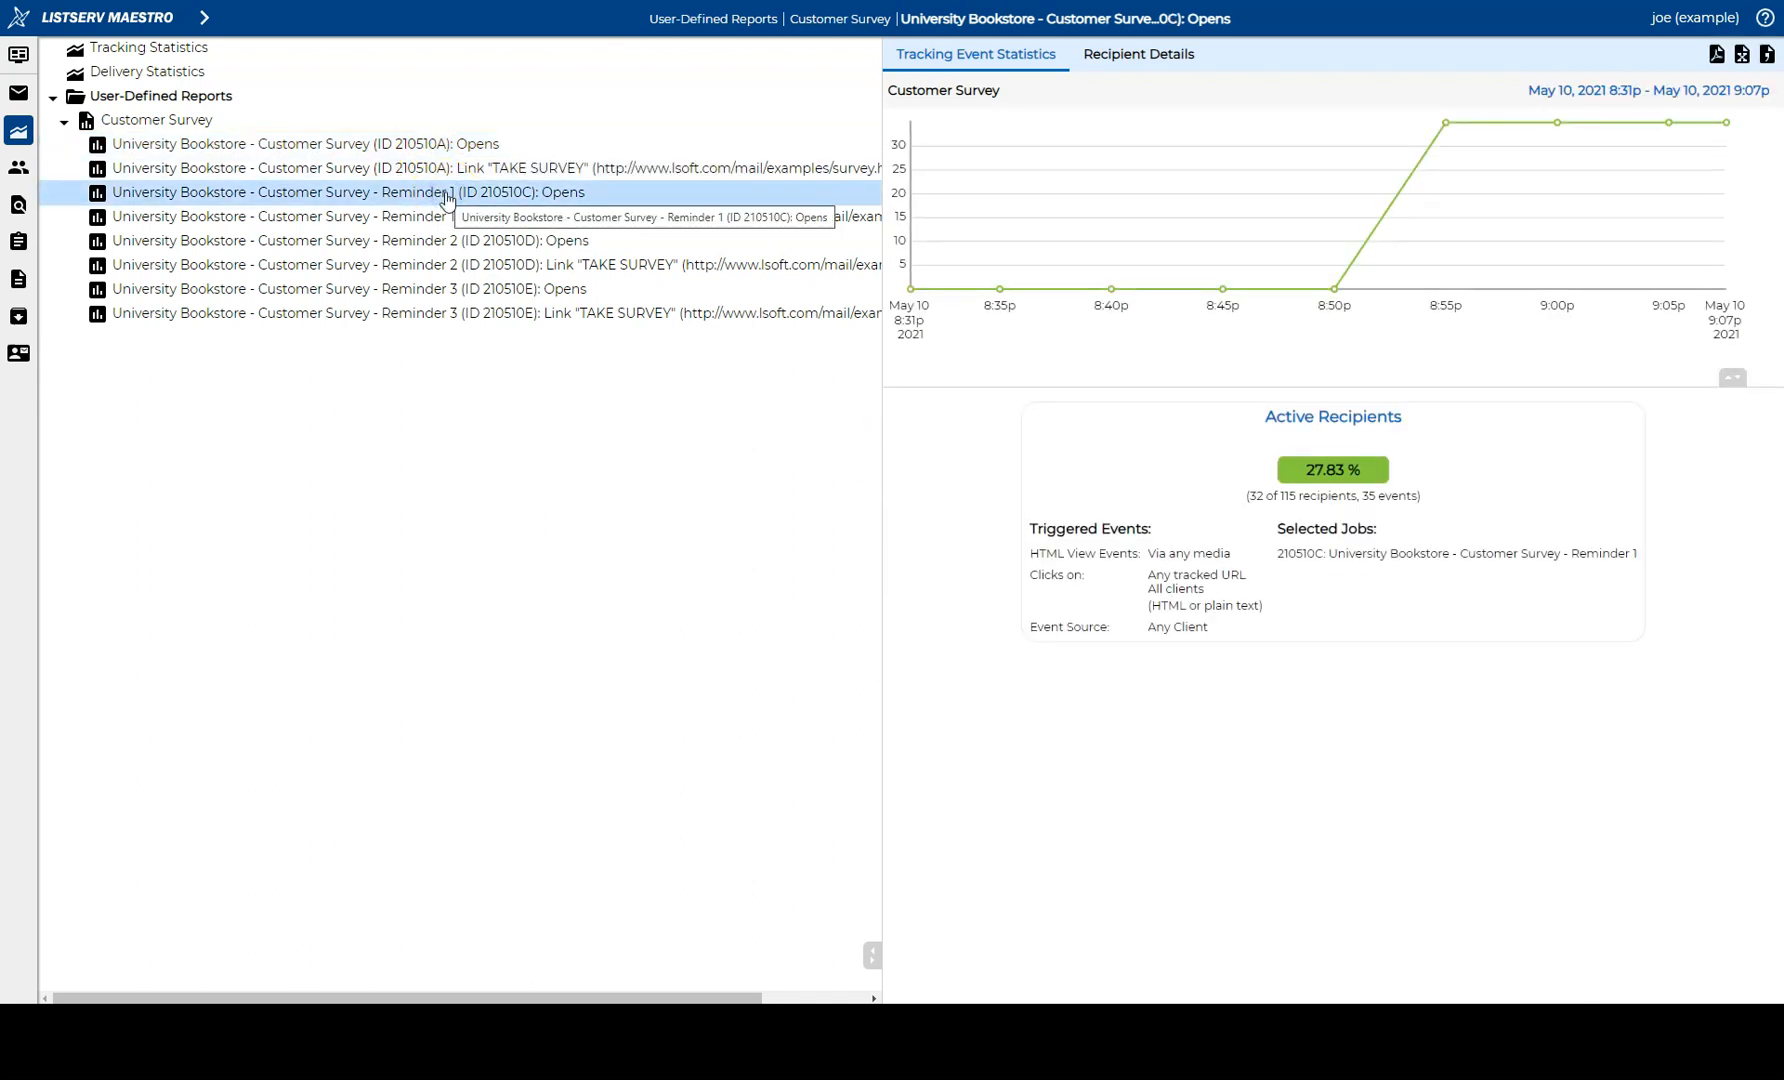
left_click(474, 242)
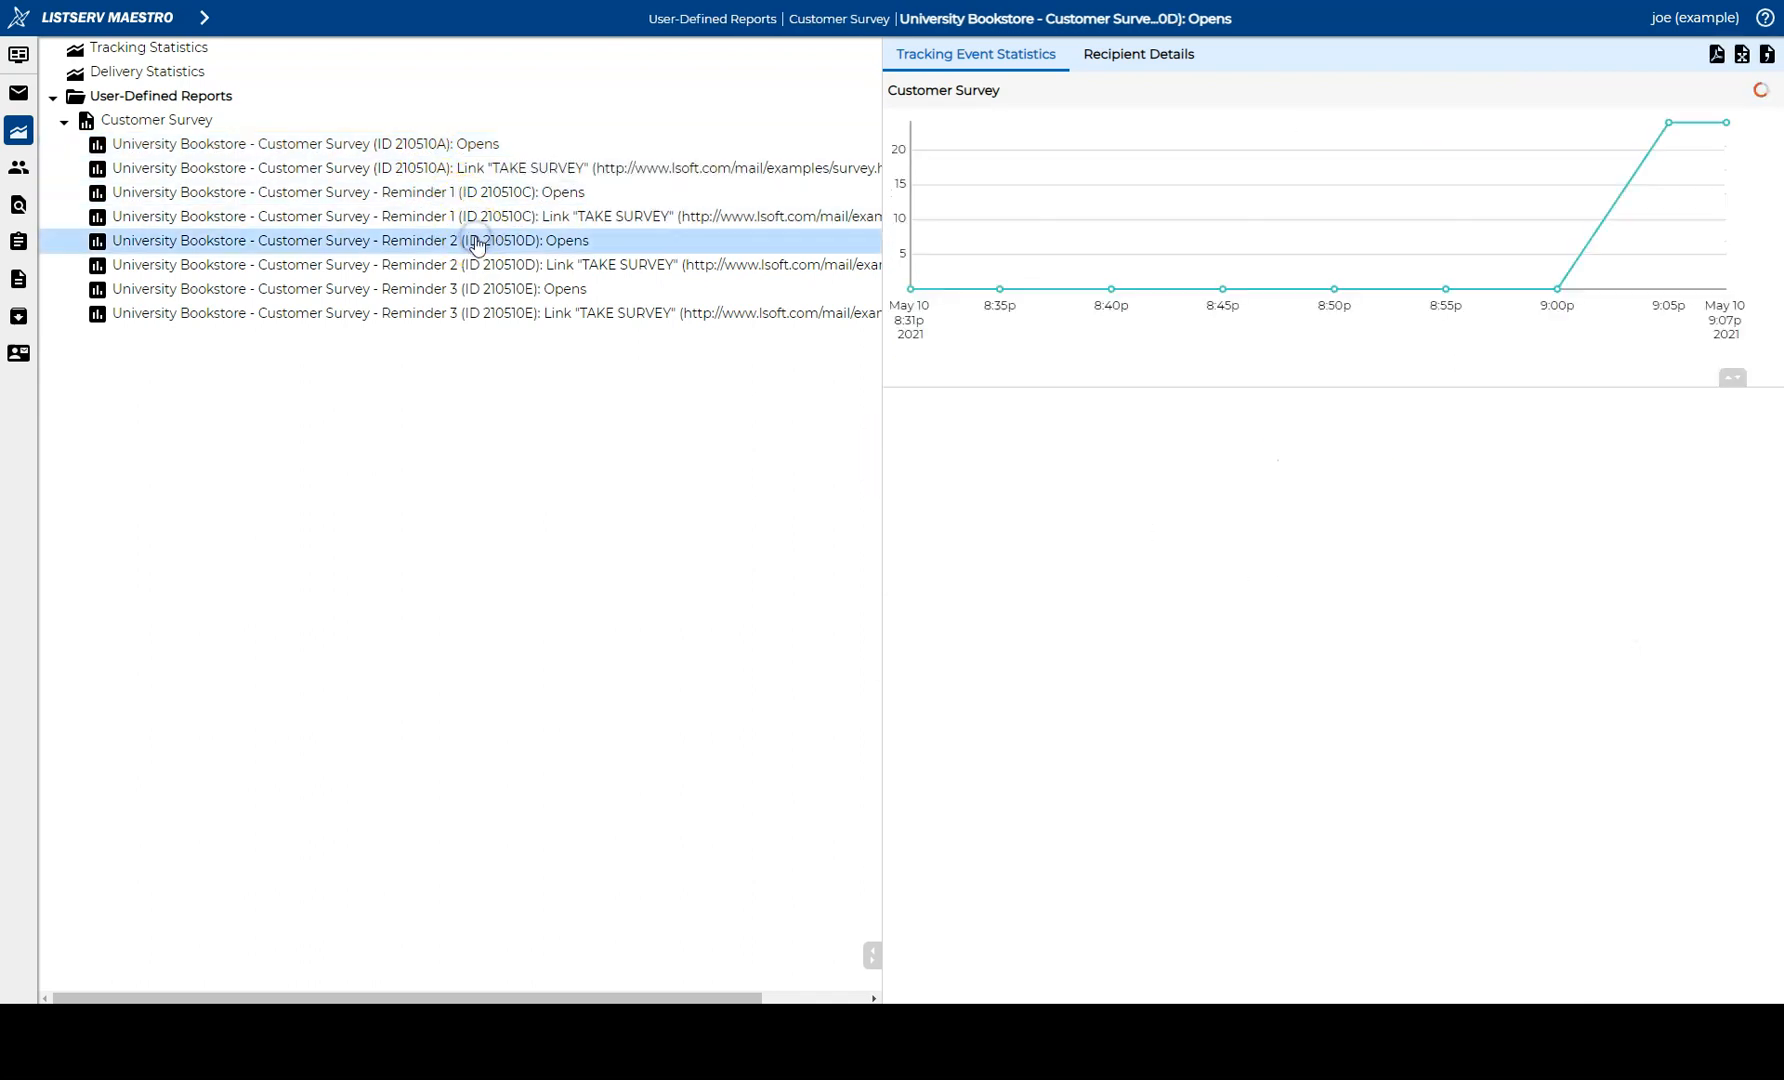
left_click(532, 169)
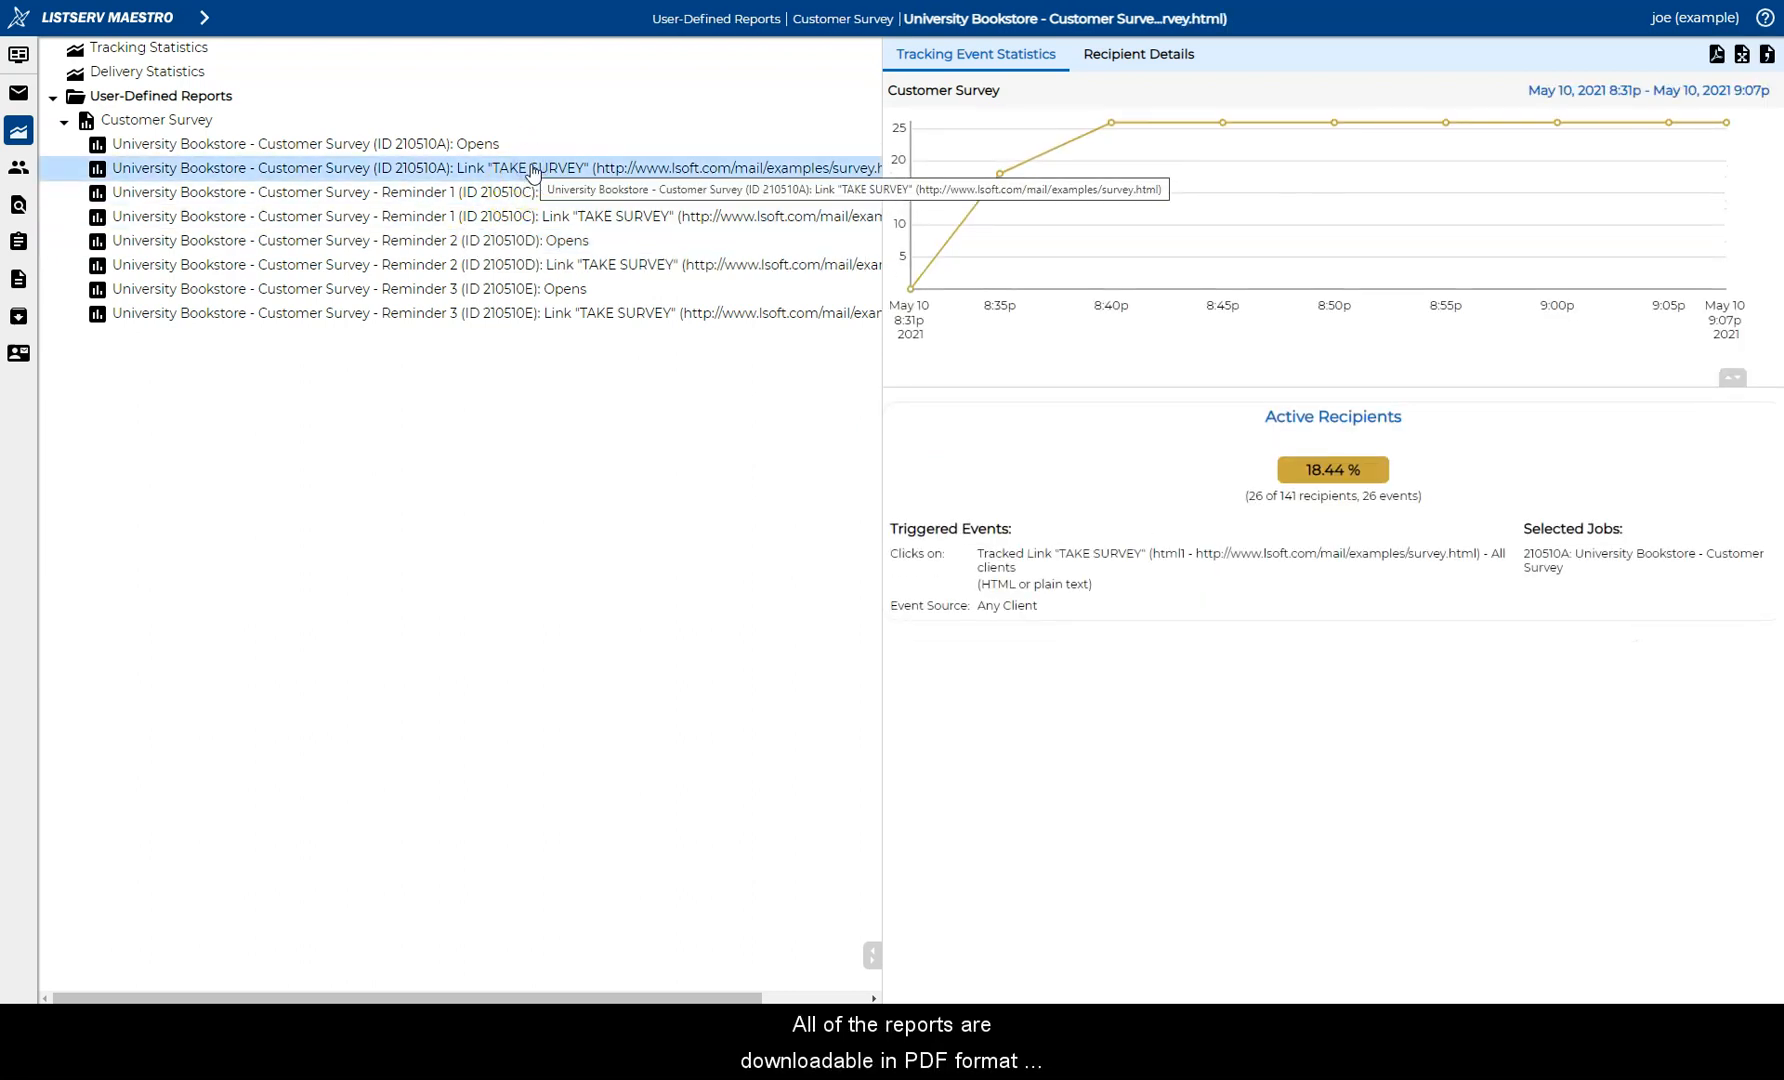
Download the Opens sub-report for job 210510A as a spreadsheet and open trackingEventReport.xlsx
left_click(470, 143)
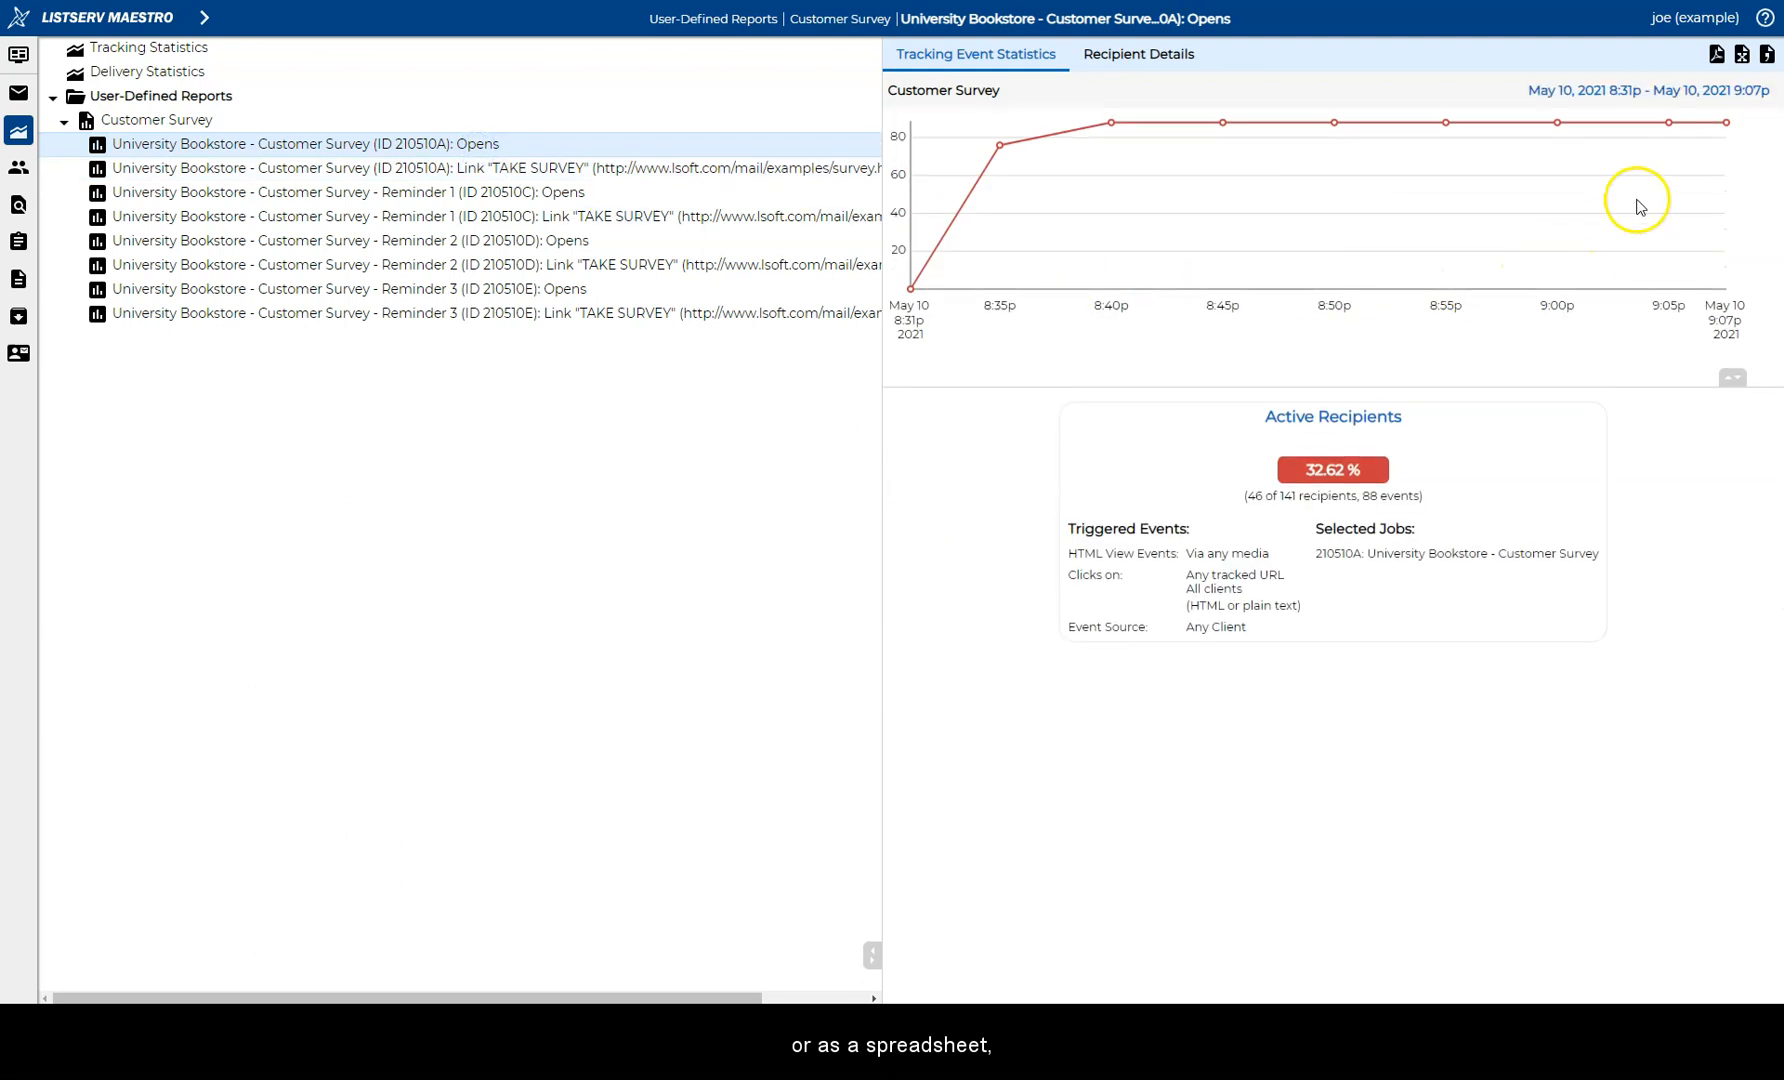
left_click(1743, 56)
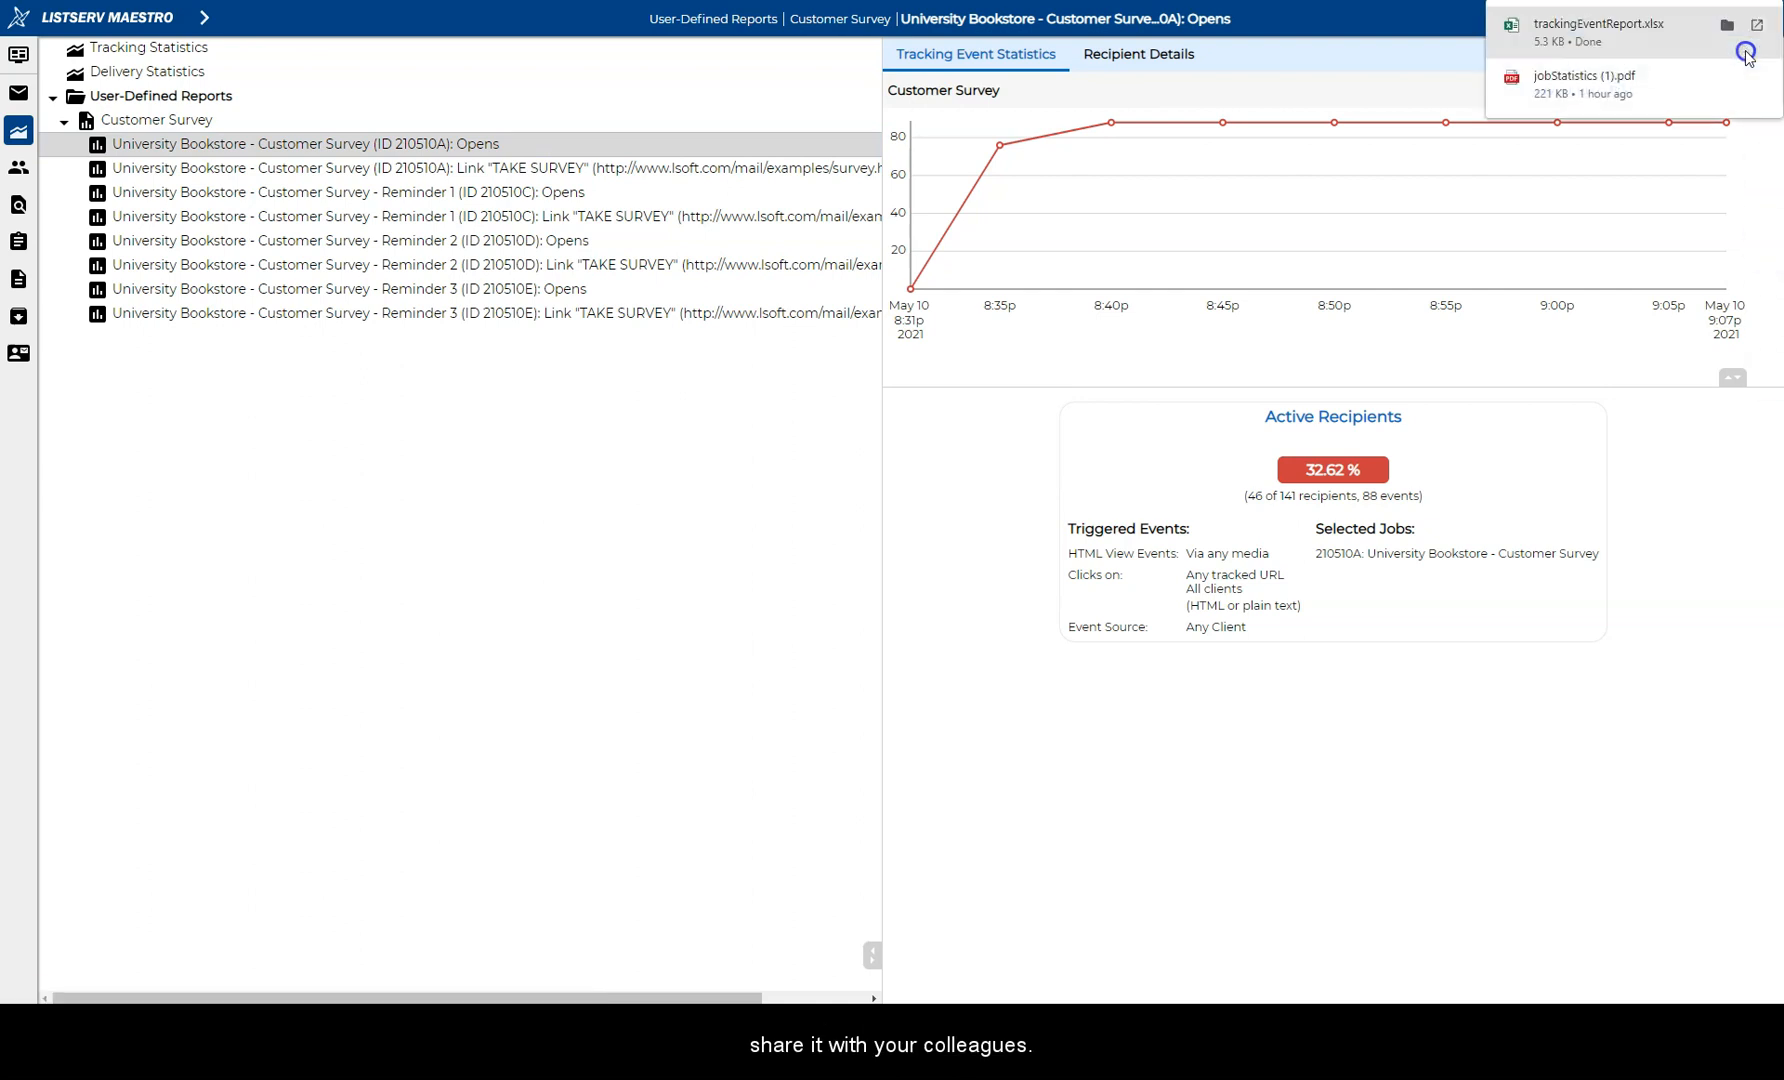
left_click(1608, 30)
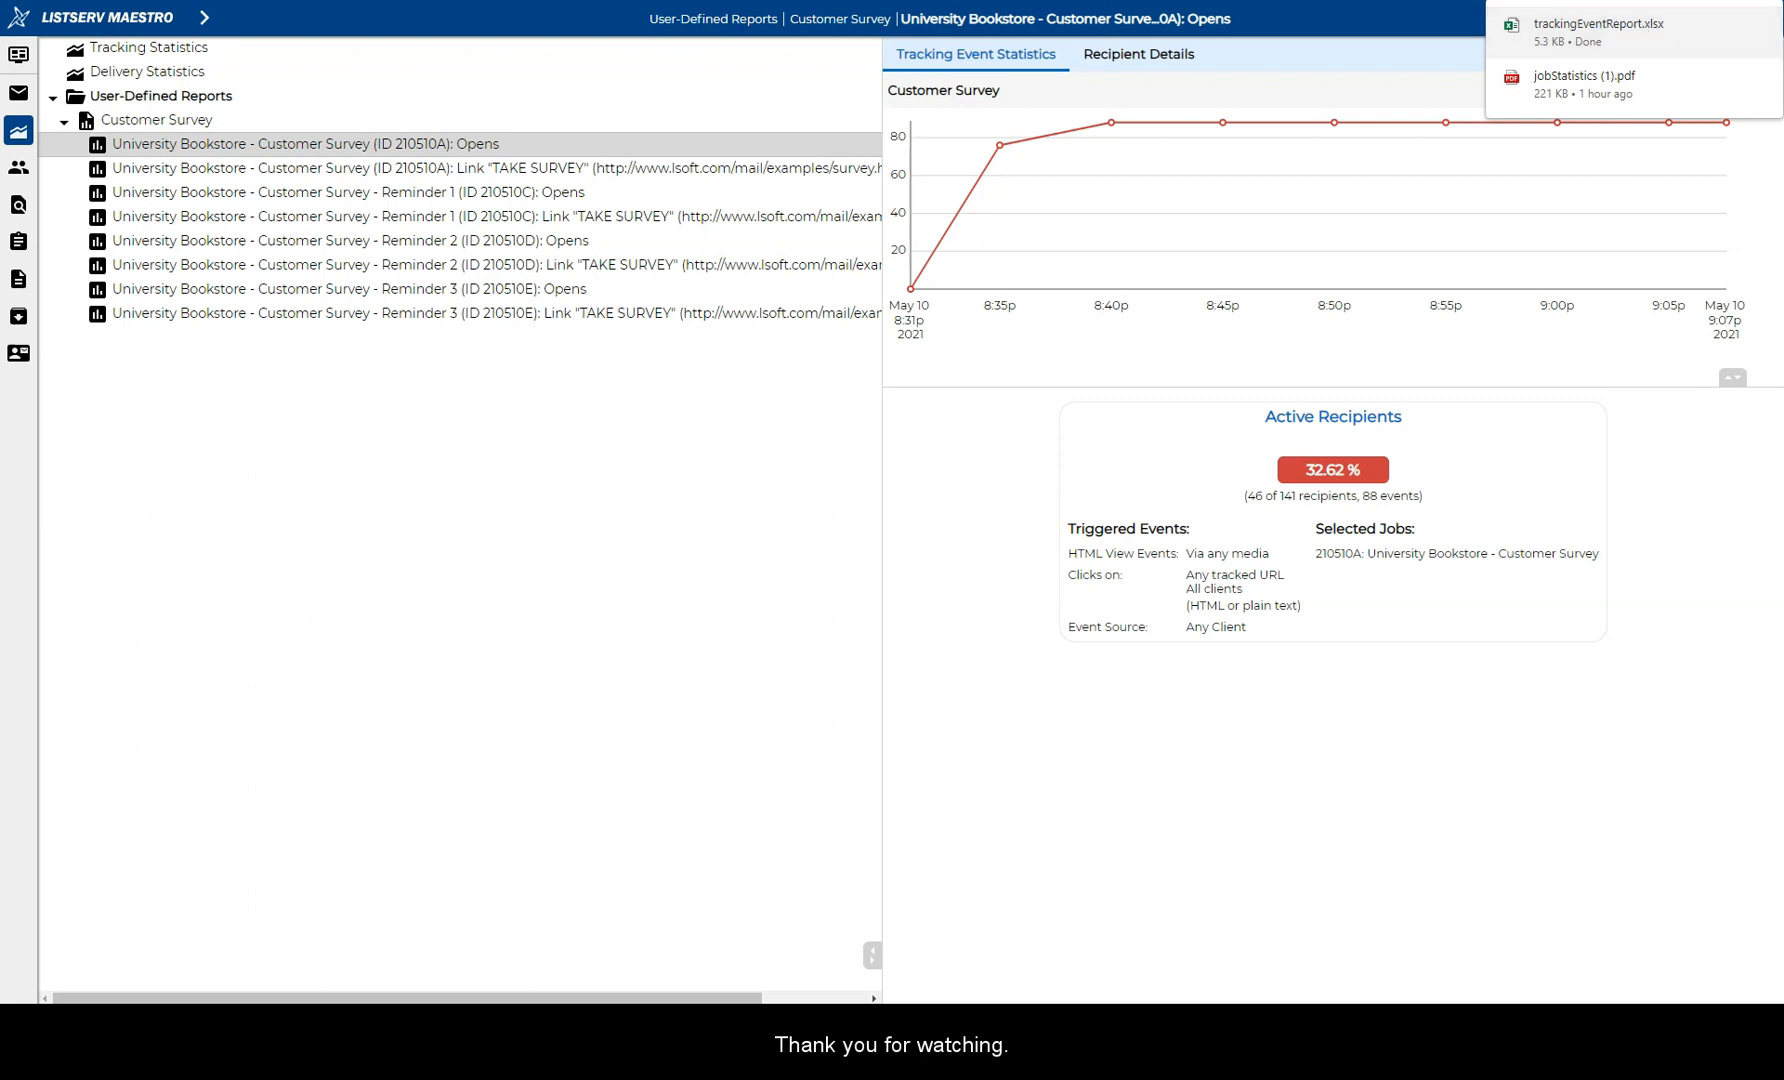